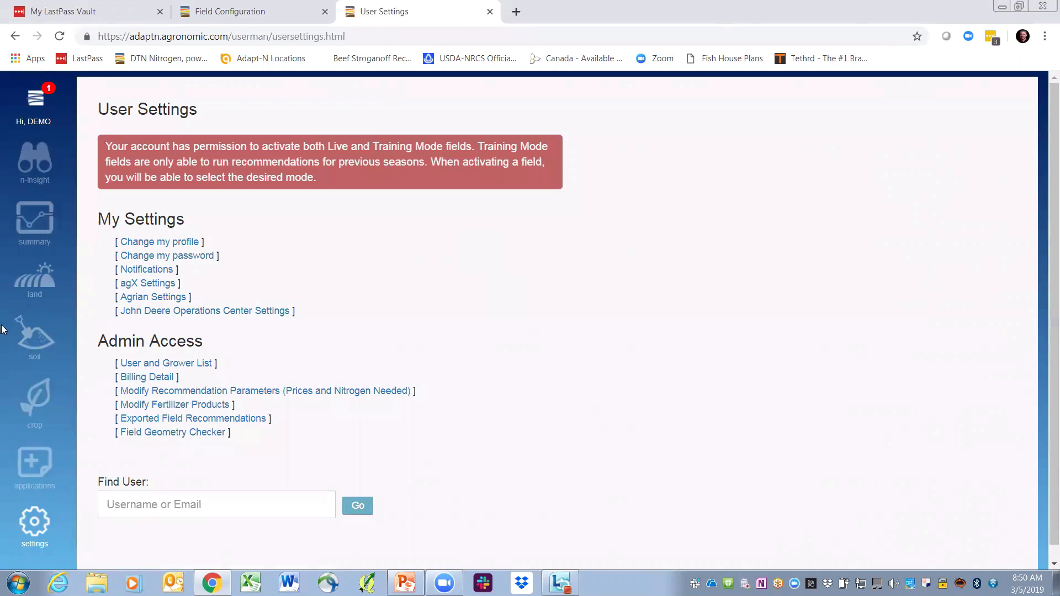
Open the form for adding a grower account from the user and grower list.
left_click(190, 365)
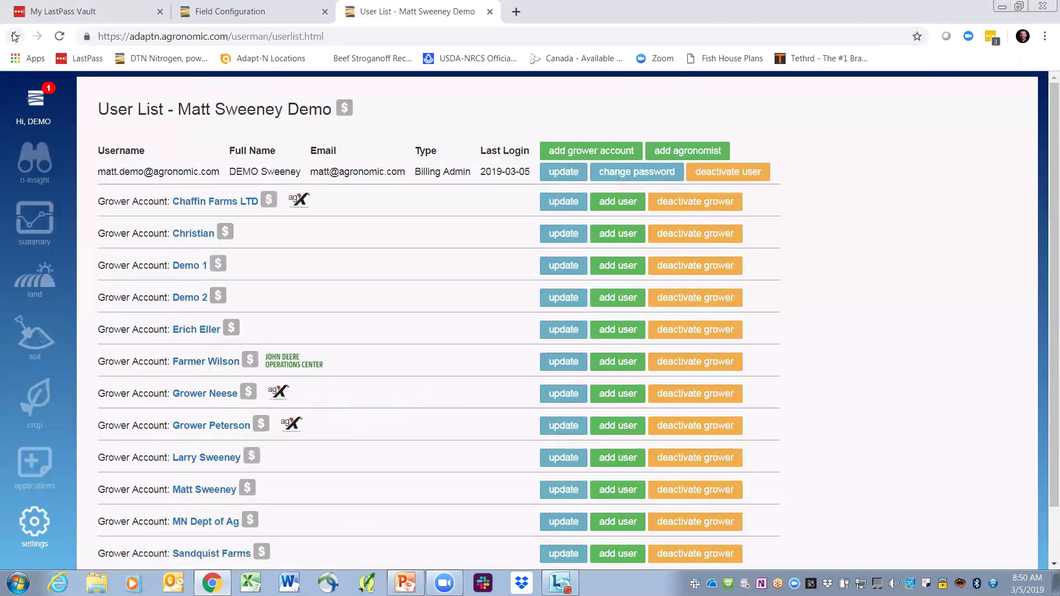
left_click(15, 37)
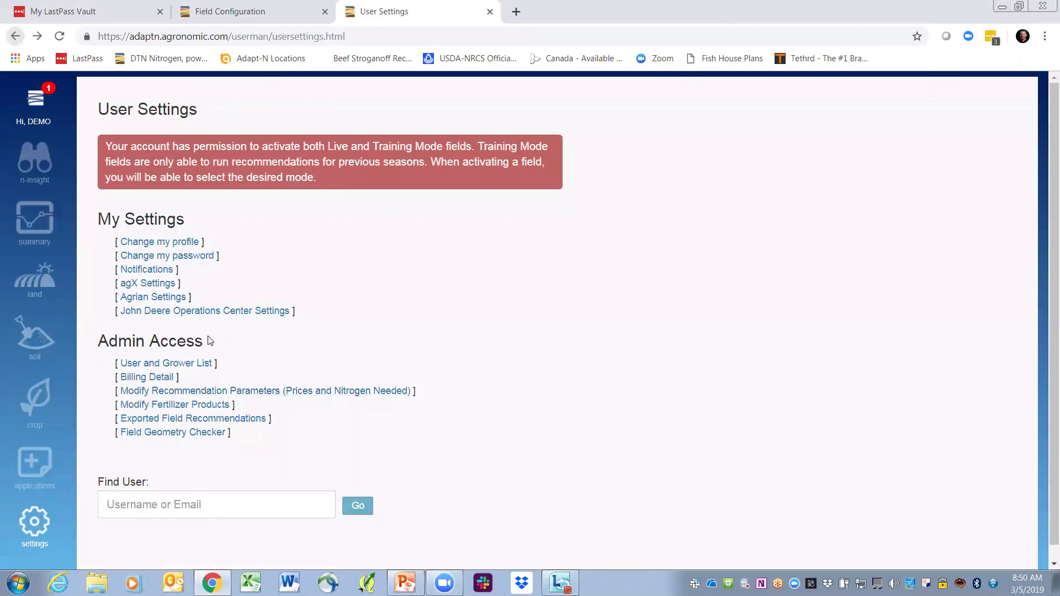
left_click(189, 365)
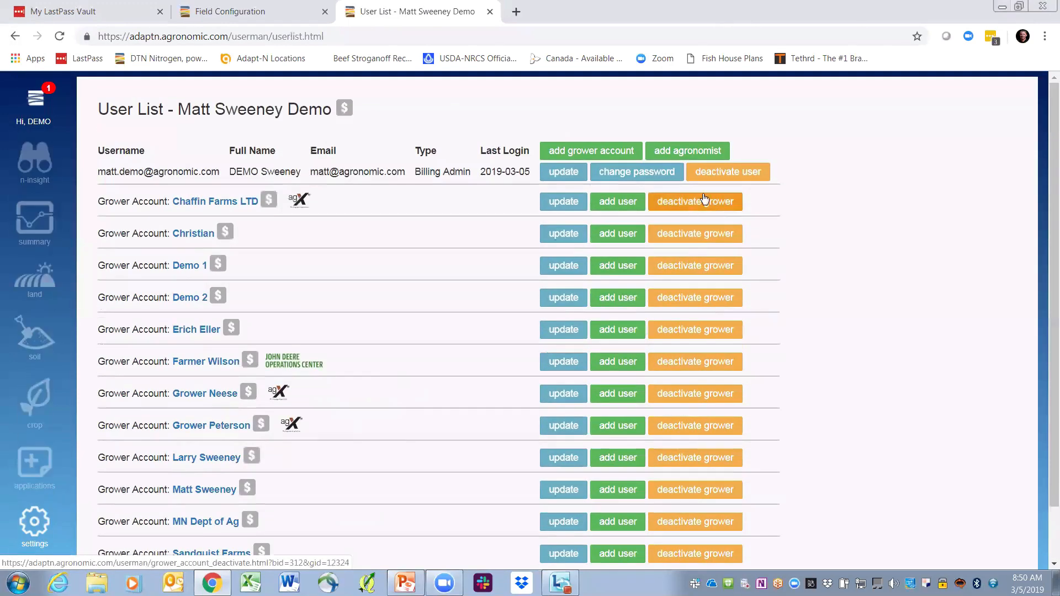
left_click(628, 158)
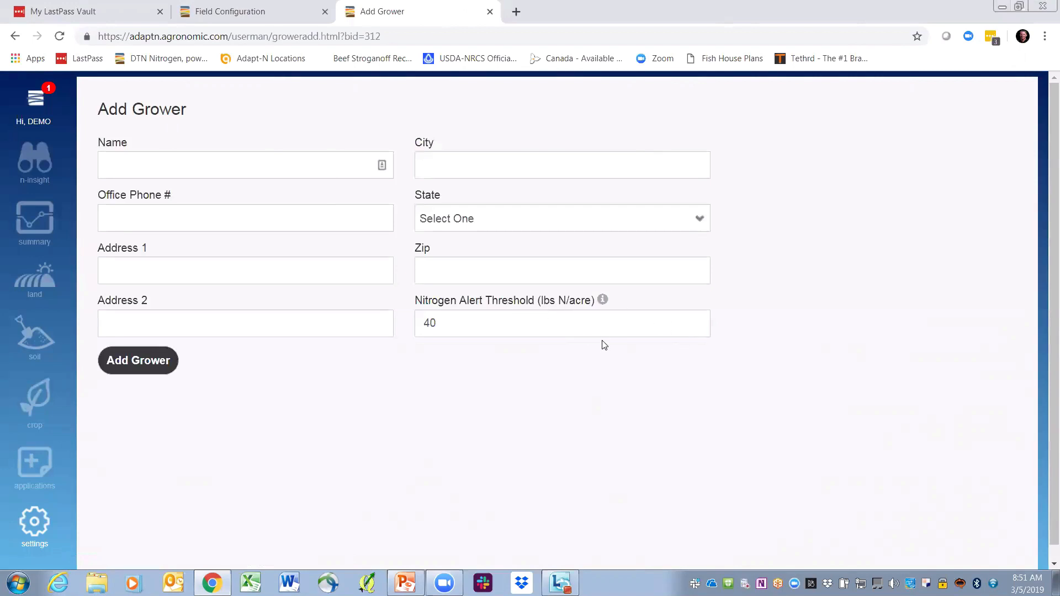
Fill in the grower's contact details from a saved address entry, name the grower Test, and add it.
left_click(195, 165)
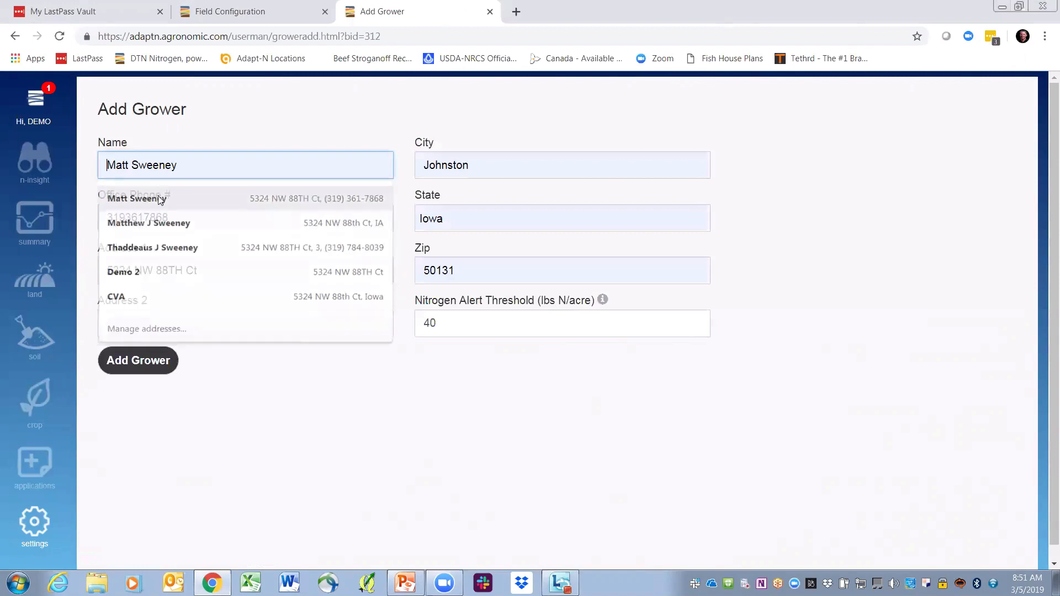
left_click(159, 198)
left_click(191, 175)
key("ctrl+a")
type("Test")
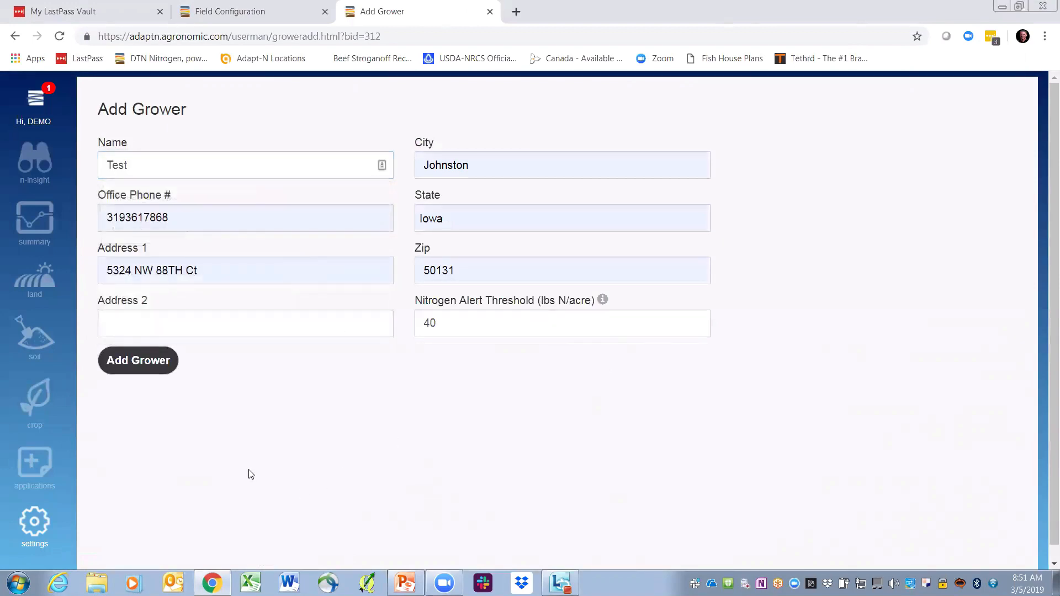
left_click(139, 362)
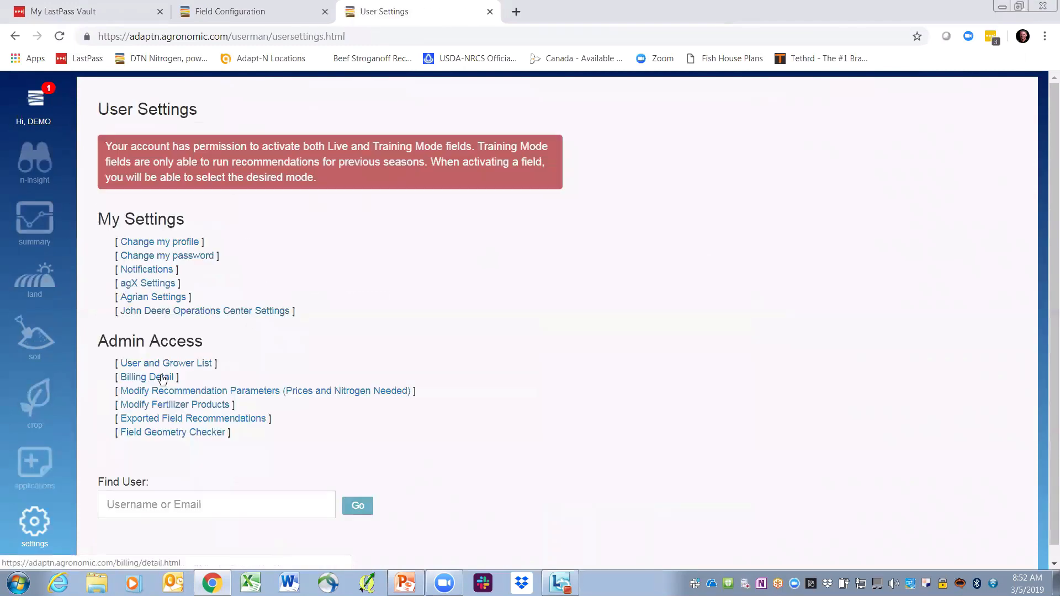
Open the form for adding a user to the Test grower account.
left_click(160, 365)
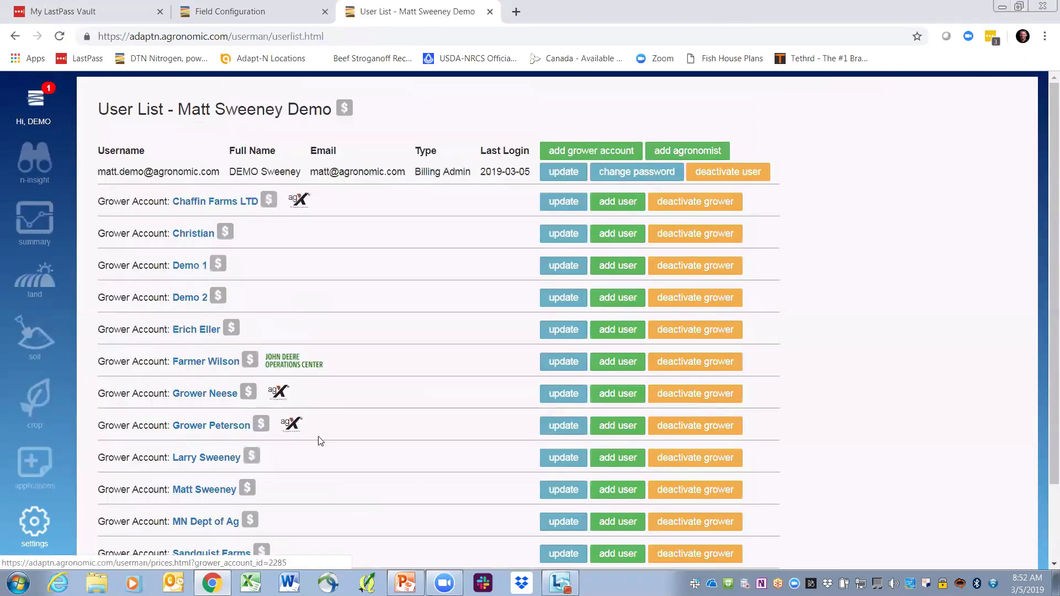
scroll(299, 453, "down", 2)
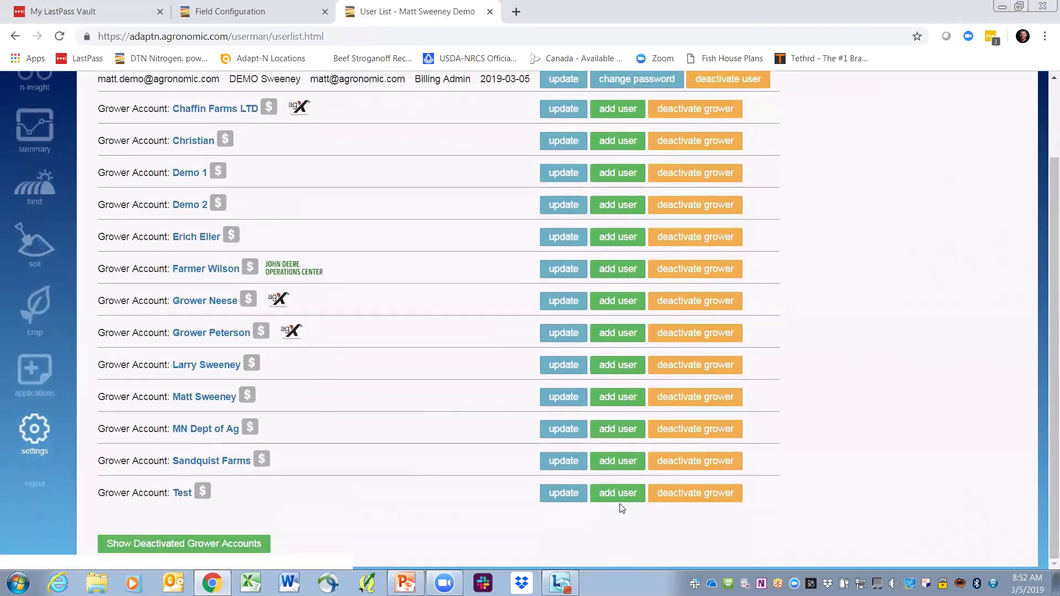
left_click(635, 492)
Examine the new user form, including its alert settings, alert days and the Field Activation Rights options.
scroll(499, 331, "down", 3)
scroll(500, 331, "up", 3)
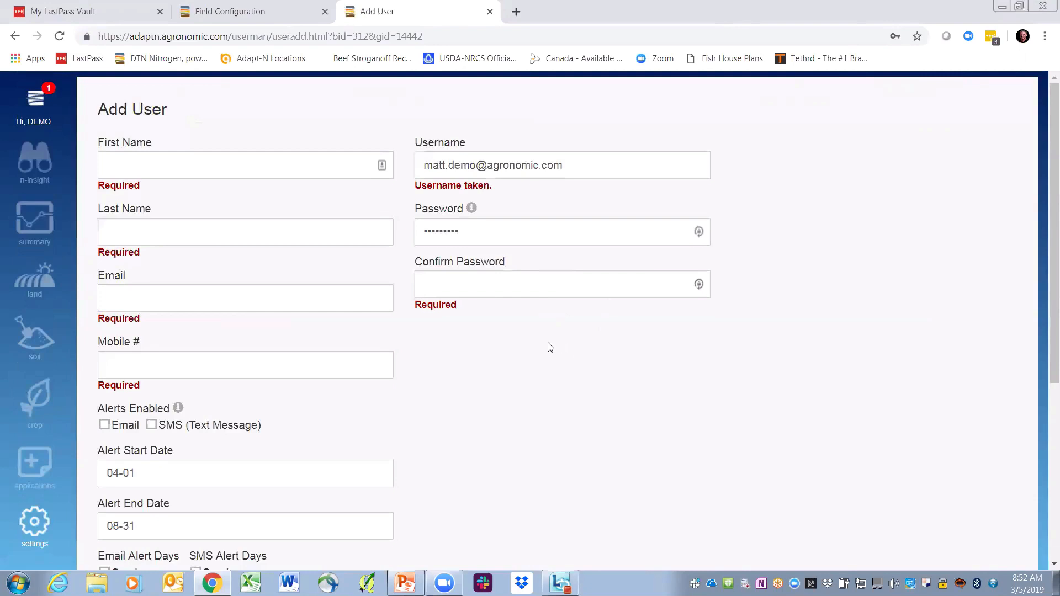
scroll(206, 283, "down", 1)
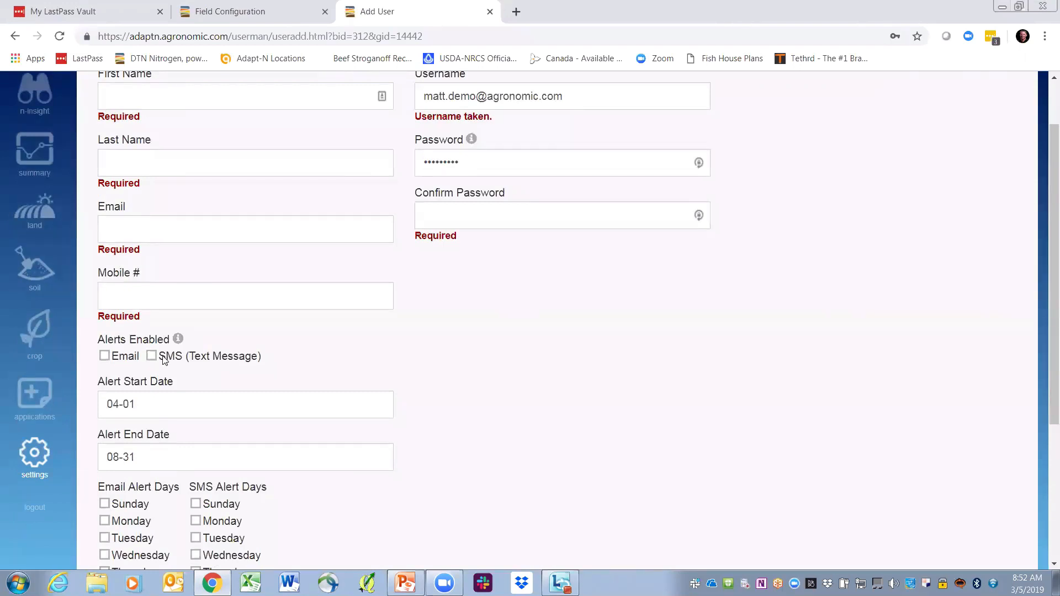
scroll(220, 349, "down", 2)
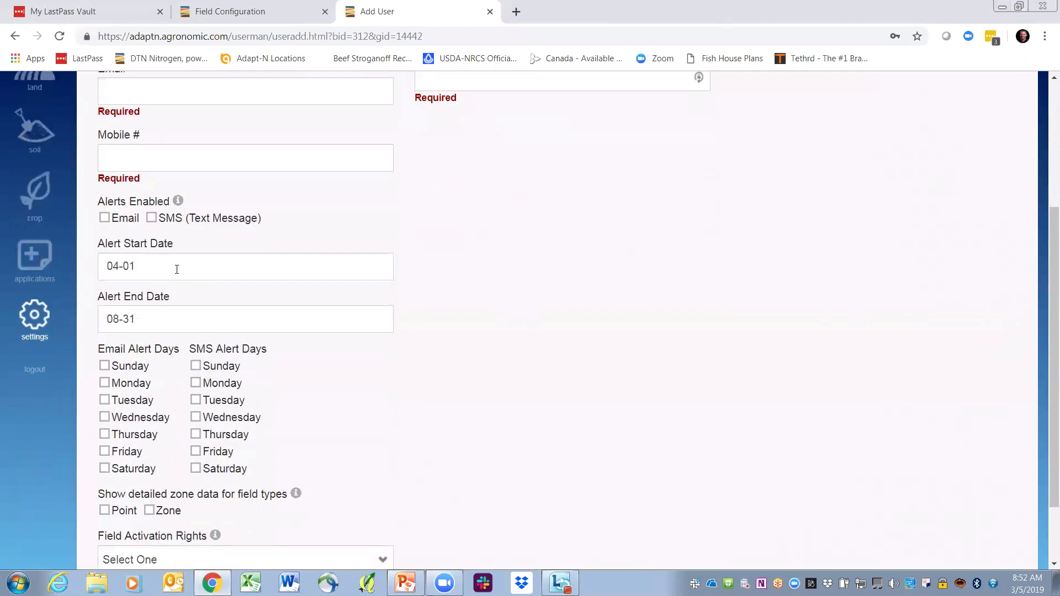
scroll(213, 324, "down", 2)
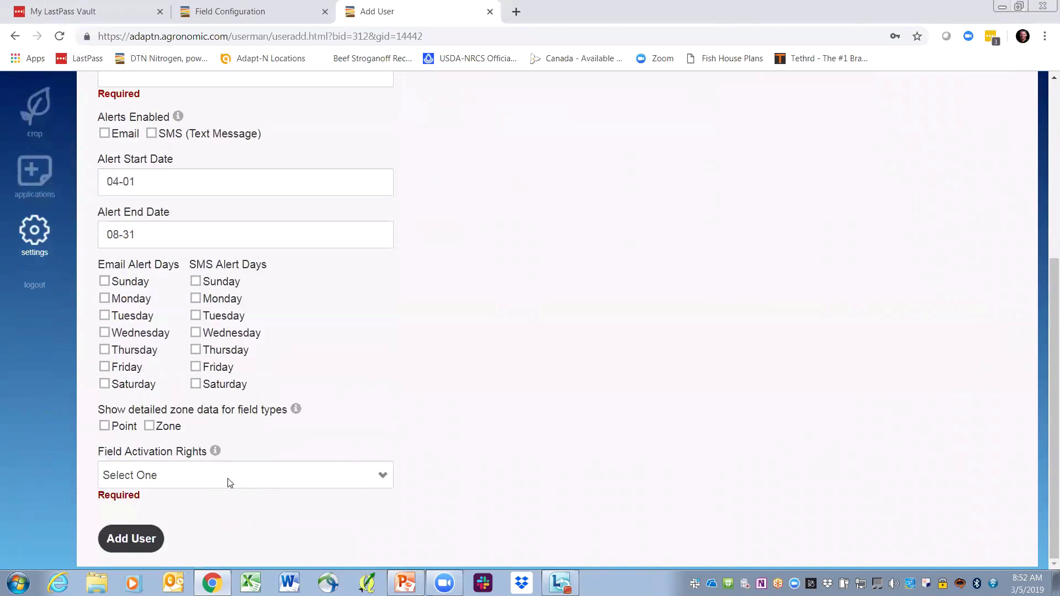
left_click(382, 478)
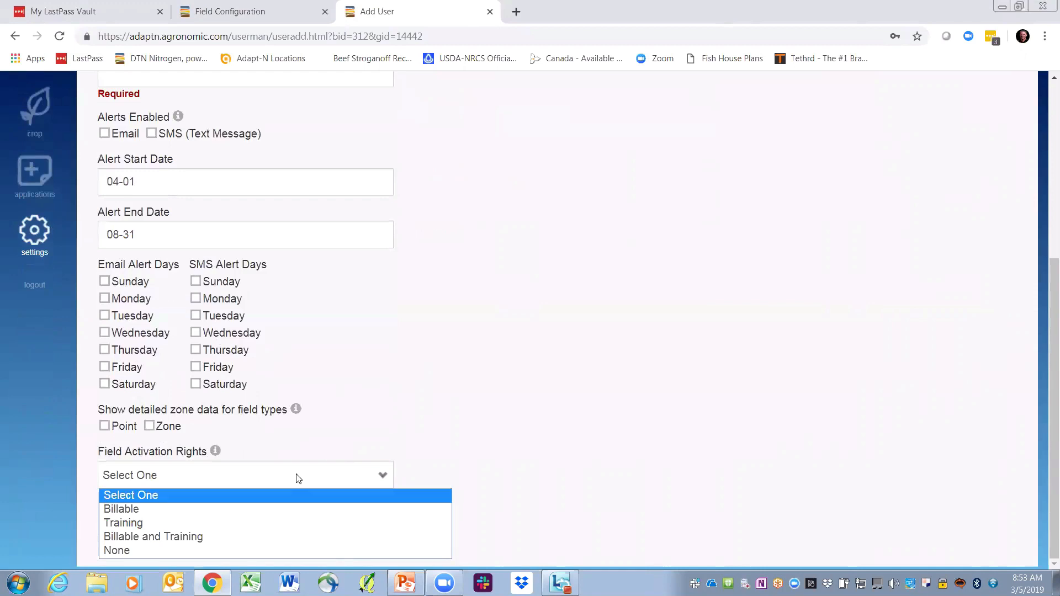
left_click(514, 407)
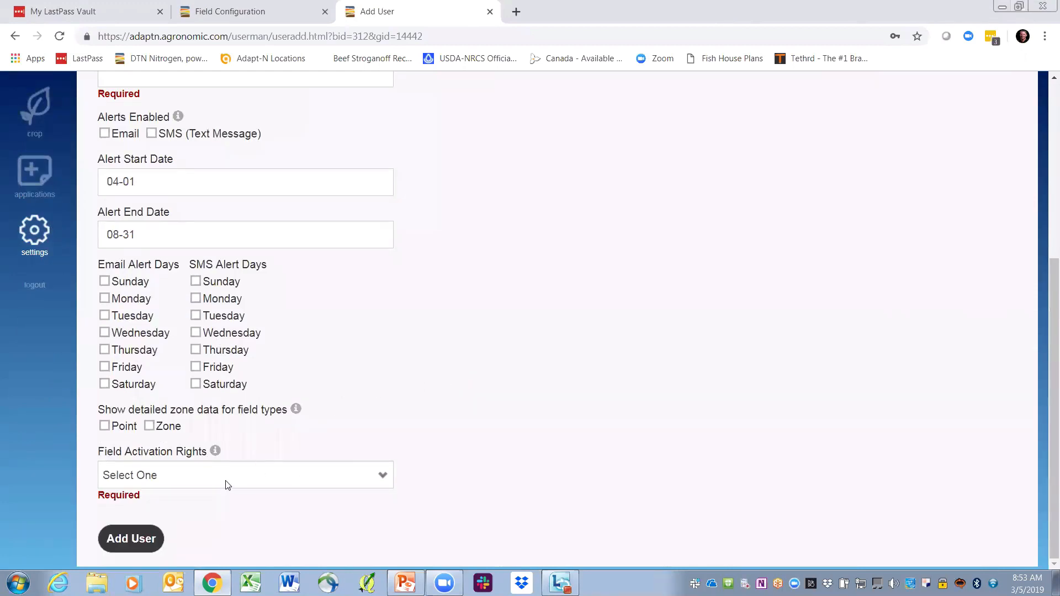
scroll(230, 486, "up", 3)
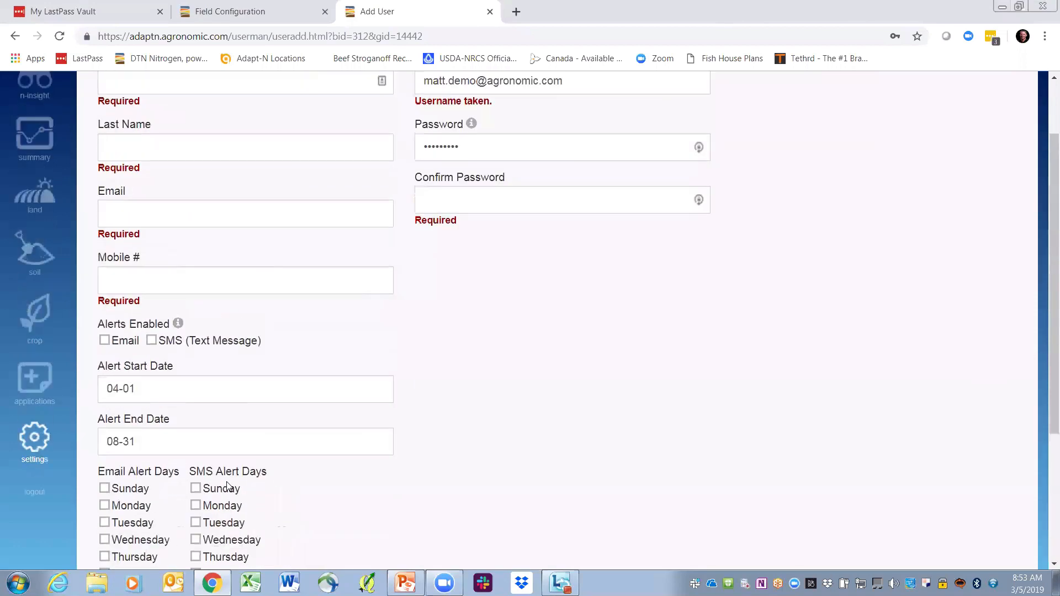
View the land page for Sandquist Farms, and switch the grower to Test.
left_click(37, 199)
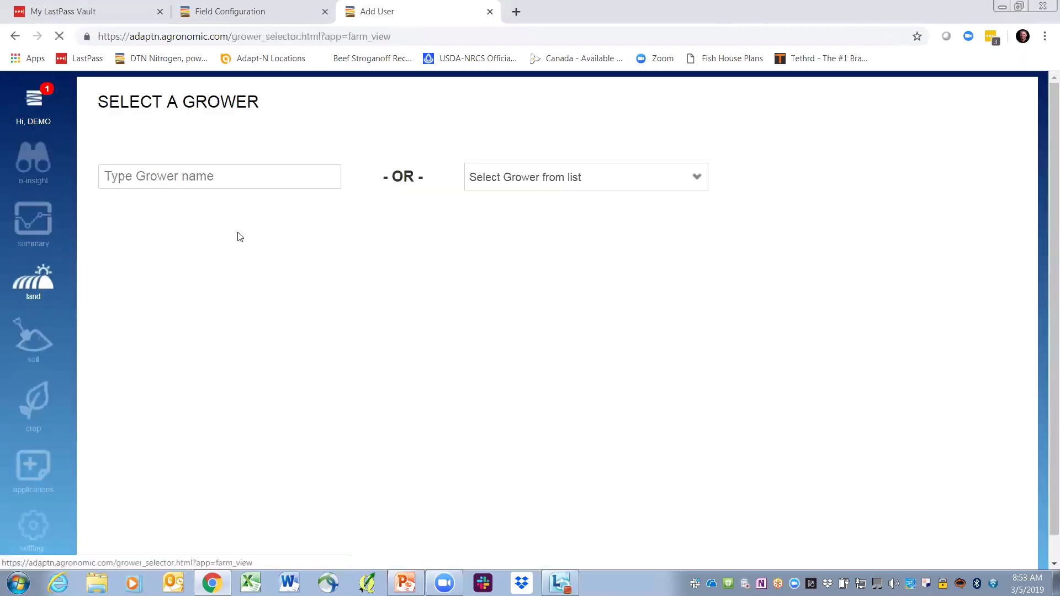
left_click(554, 182)
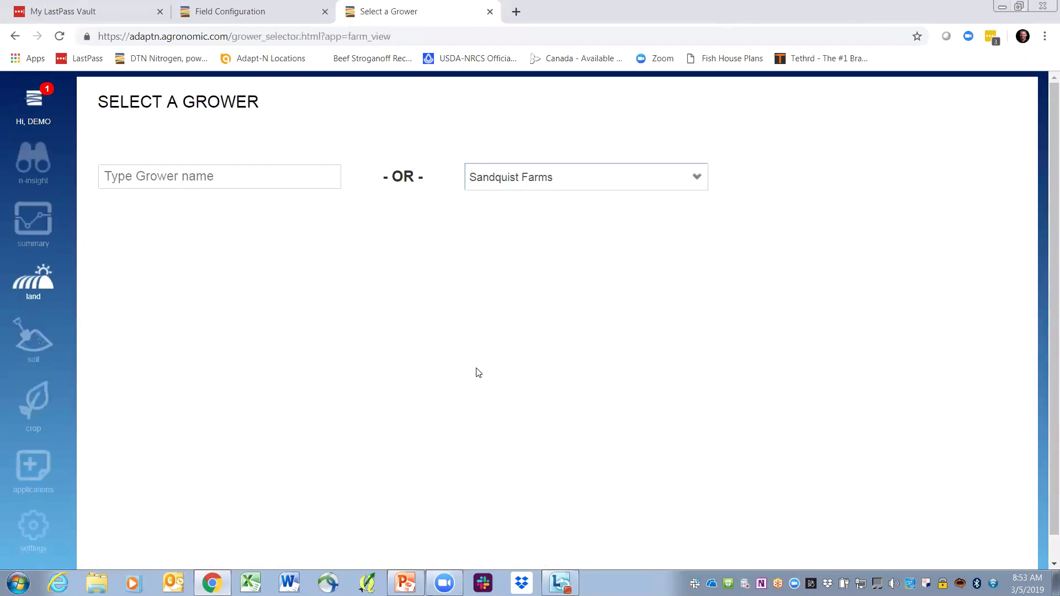
left_click(497, 363)
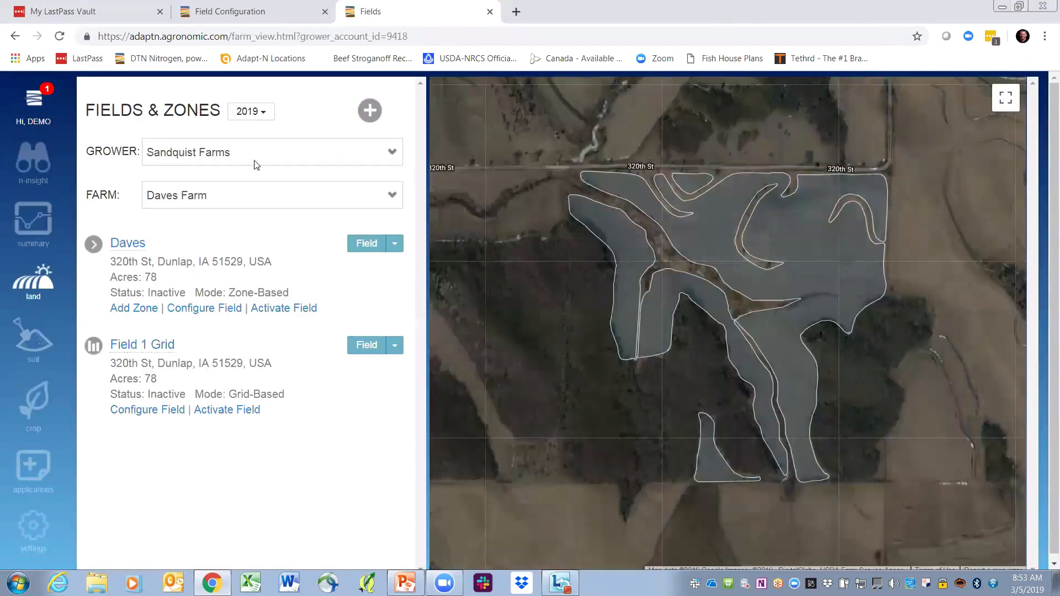
left_click(255, 165)
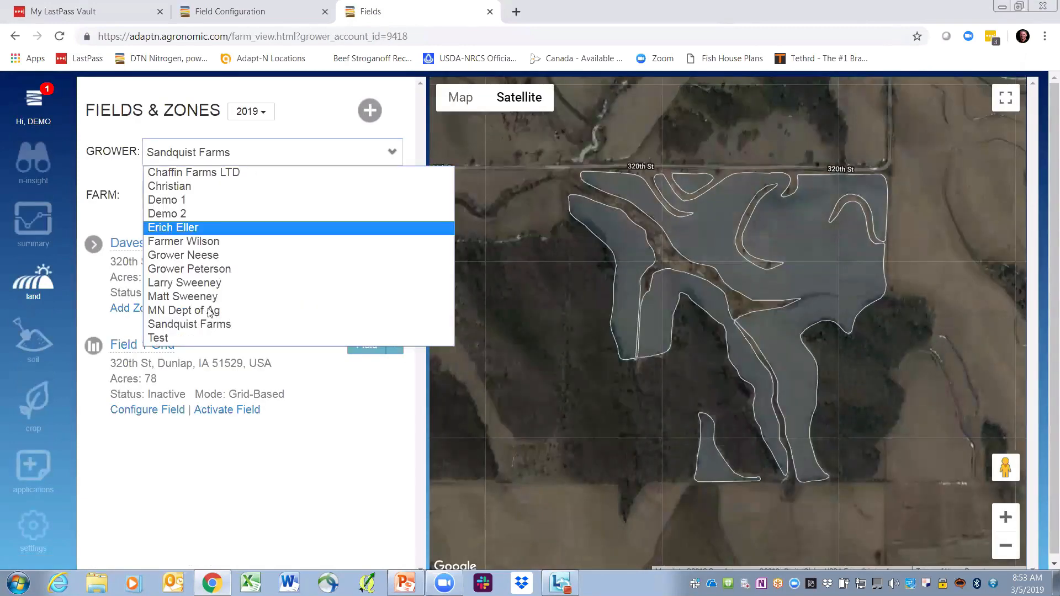
left_click(186, 336)
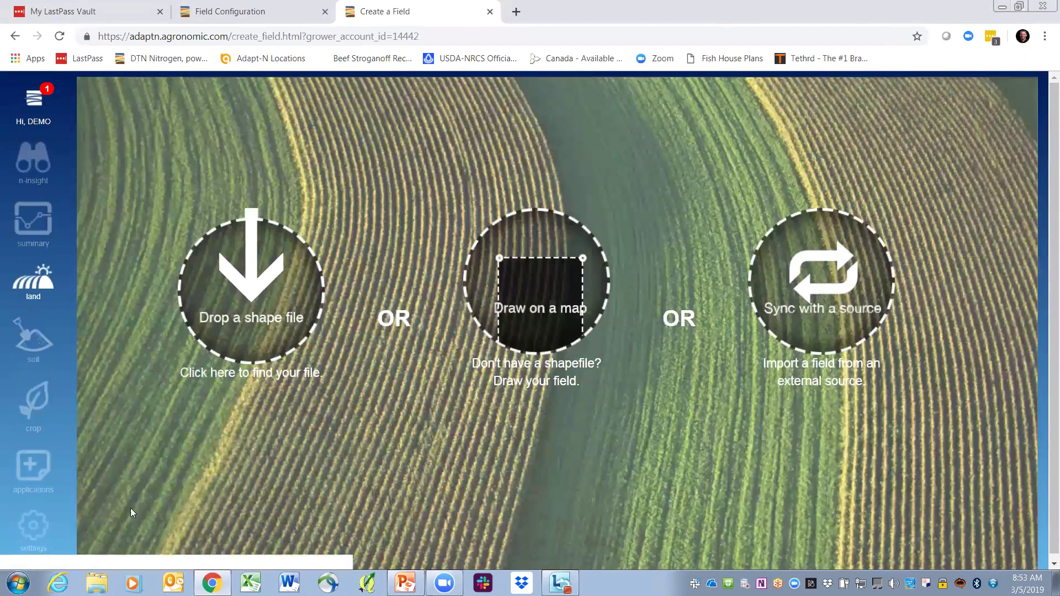
Review the John Deere Operations Center account settings and its authentication sign-in page, and return to the user settings.
left_click(33, 527)
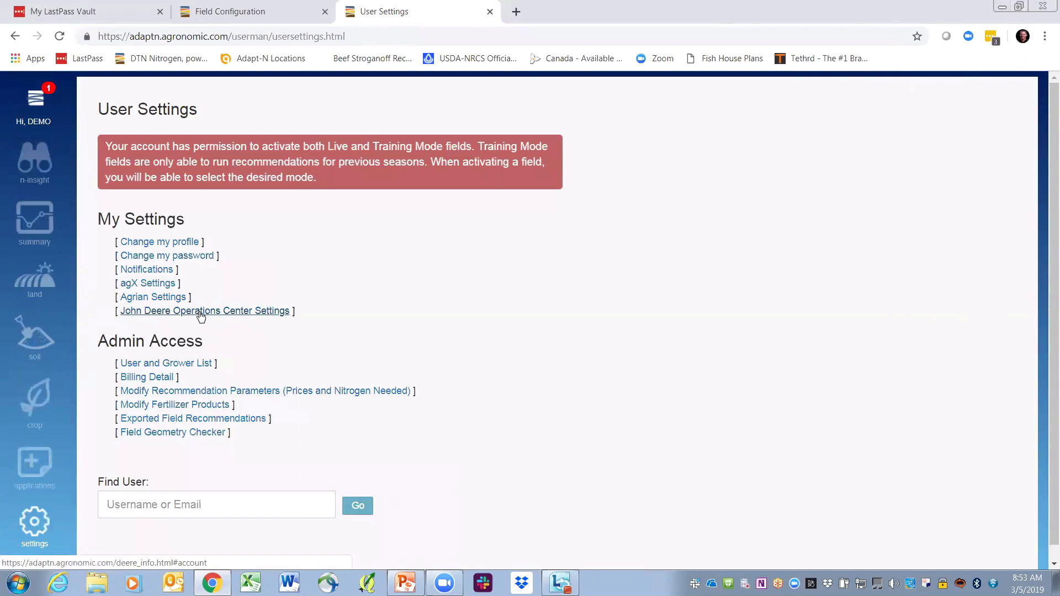
left_click(275, 317)
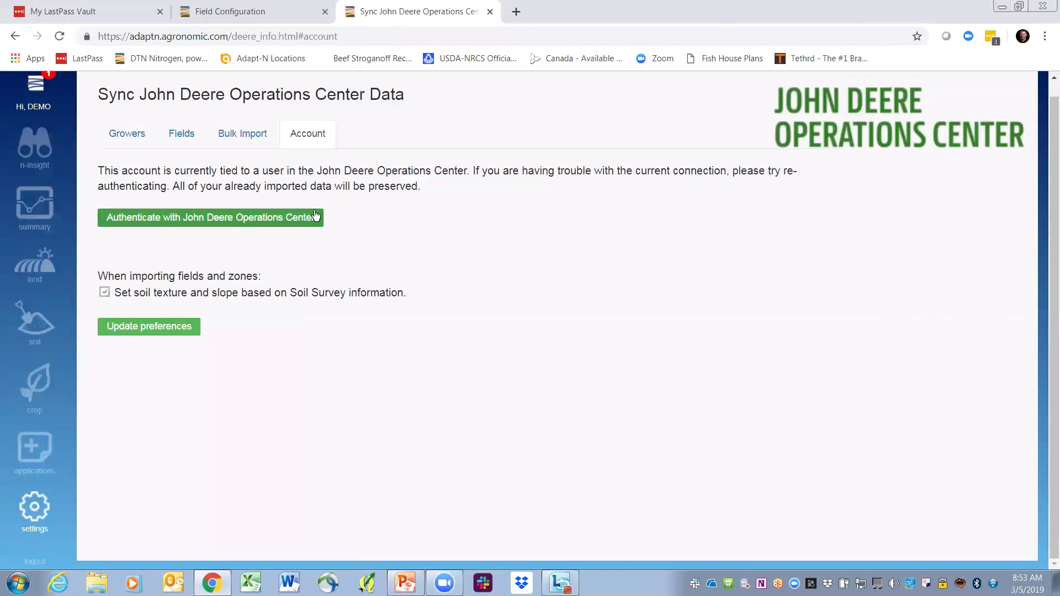
left_click(279, 219)
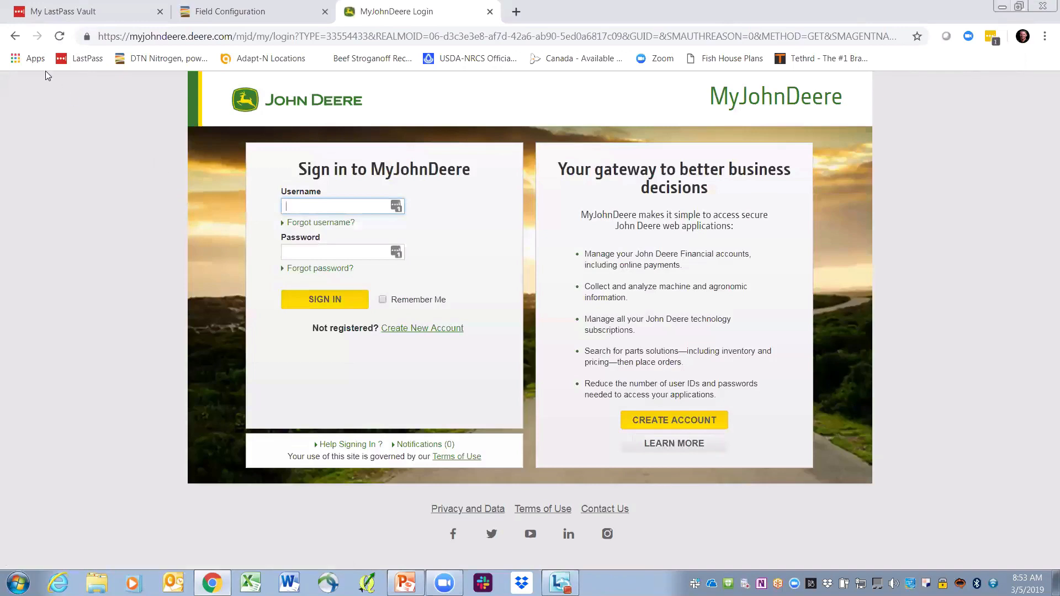
left_click(16, 36)
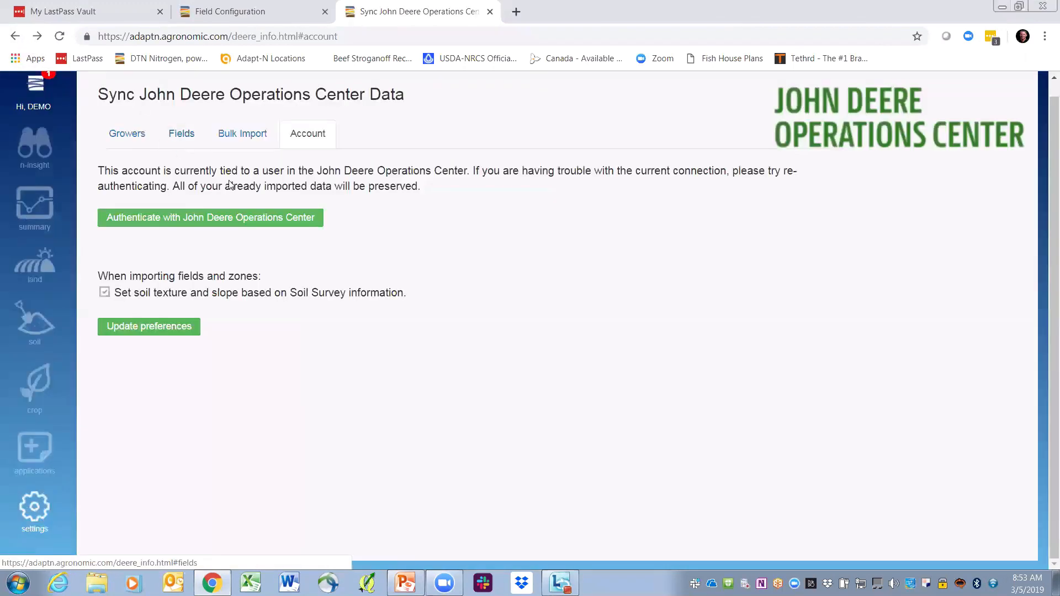
left_click(13, 36)
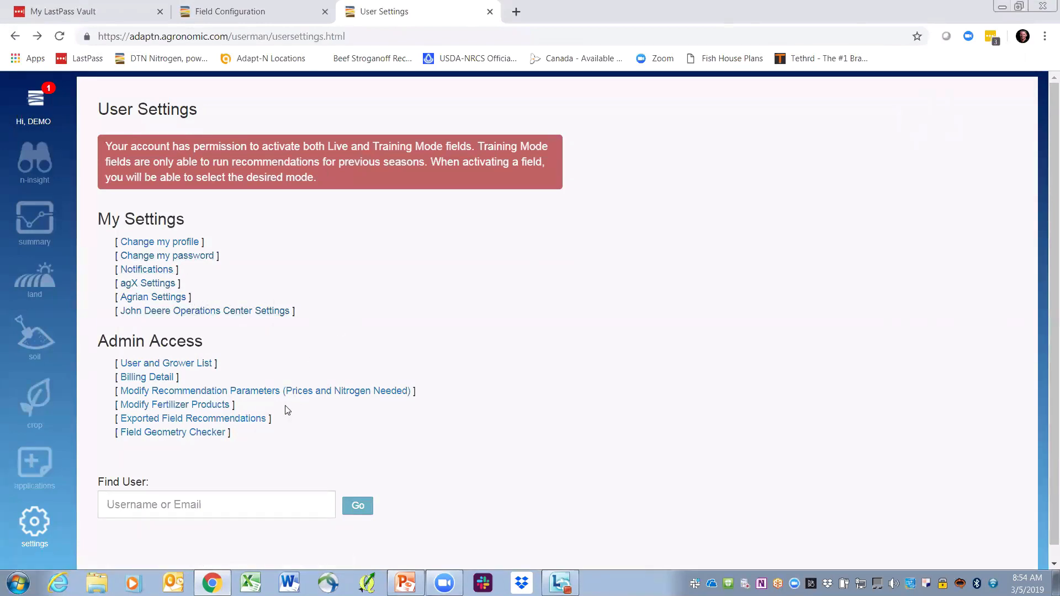
Review the custom fertilizer form with its closest standard fertilizer options, and the recommendation parameters for prices and nitrogen needed.
left_click(224, 406)
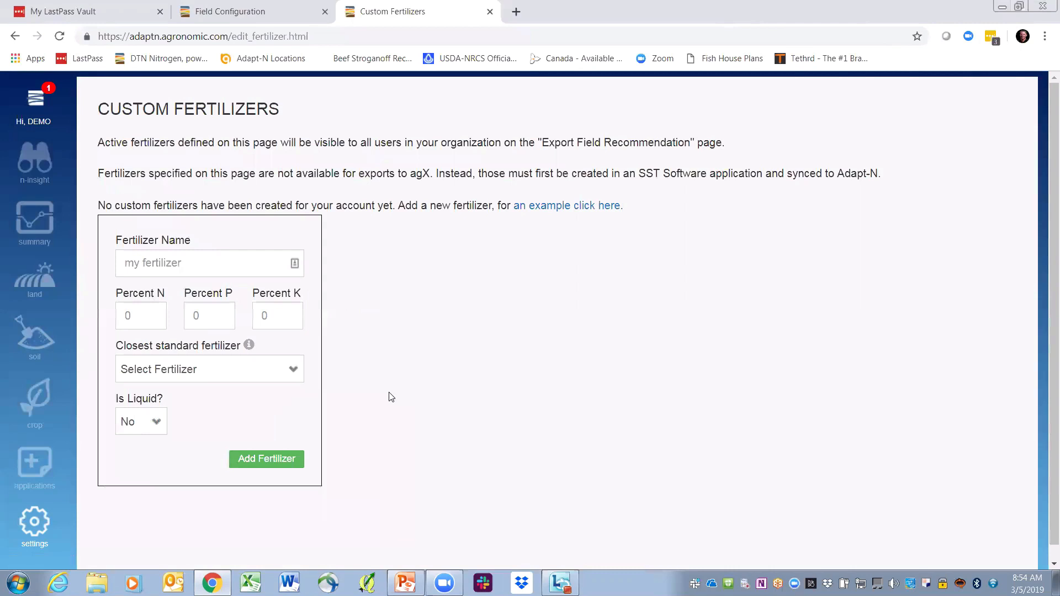
left_click(289, 370)
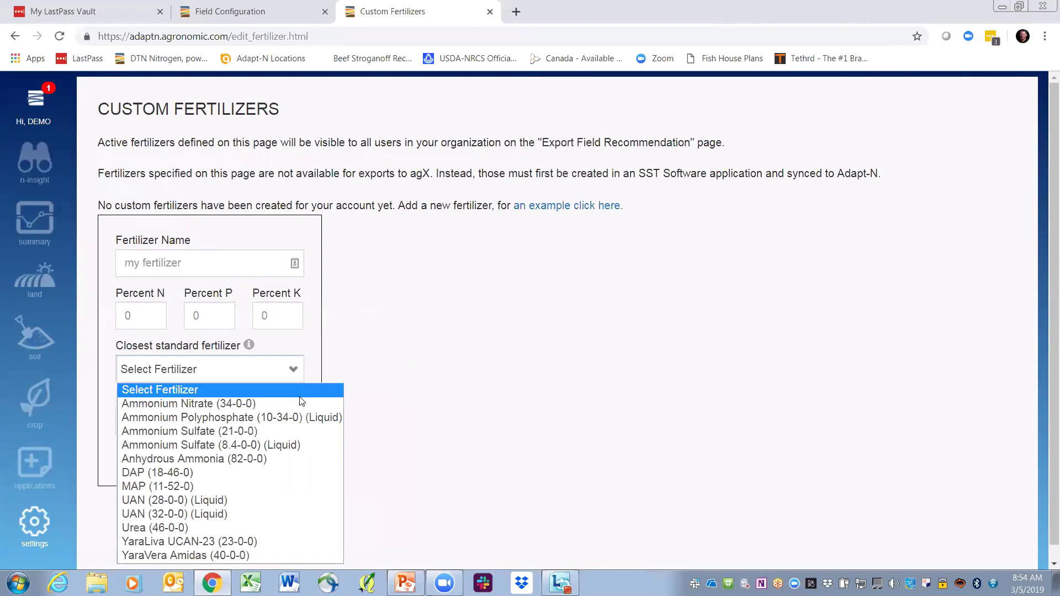
left_click(442, 401)
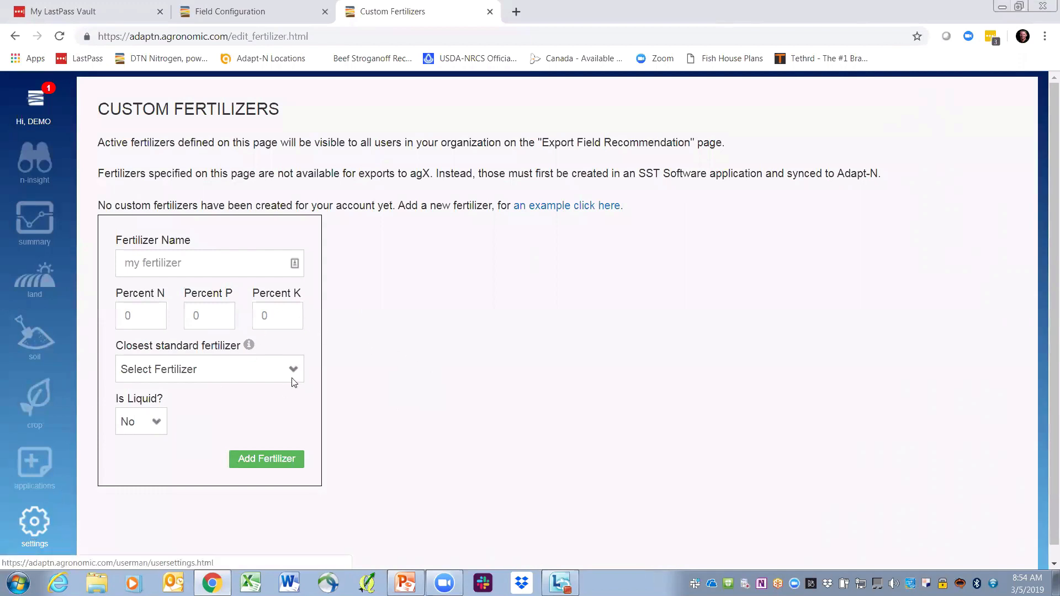
left_click(64, 516)
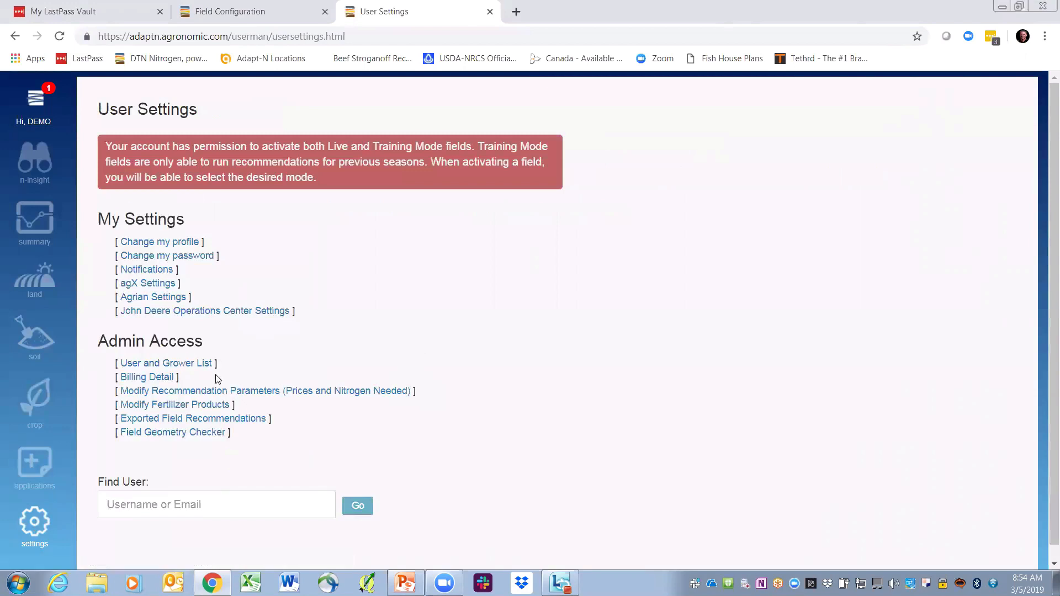
left_click(240, 395)
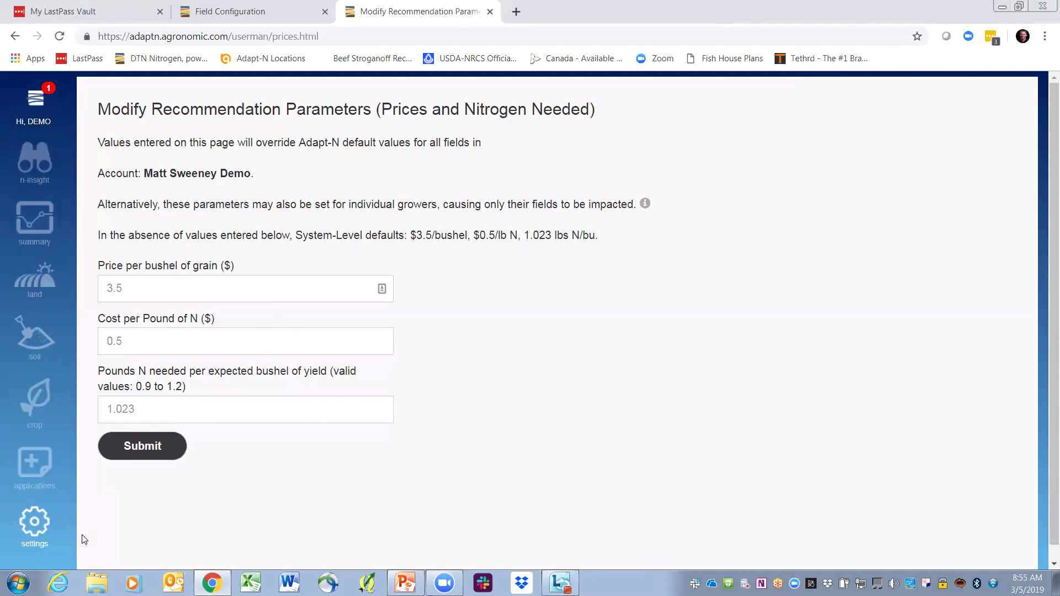
Select the Test grower on the land page and choose to draw a new field on the map.
left_click(34, 279)
left_click(524, 185)
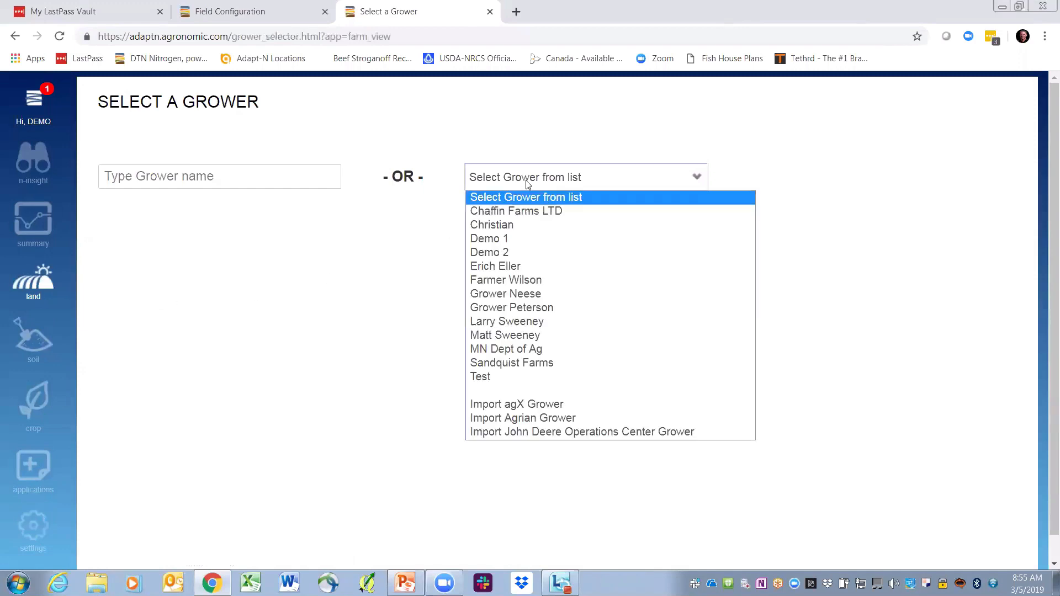
left_click(512, 376)
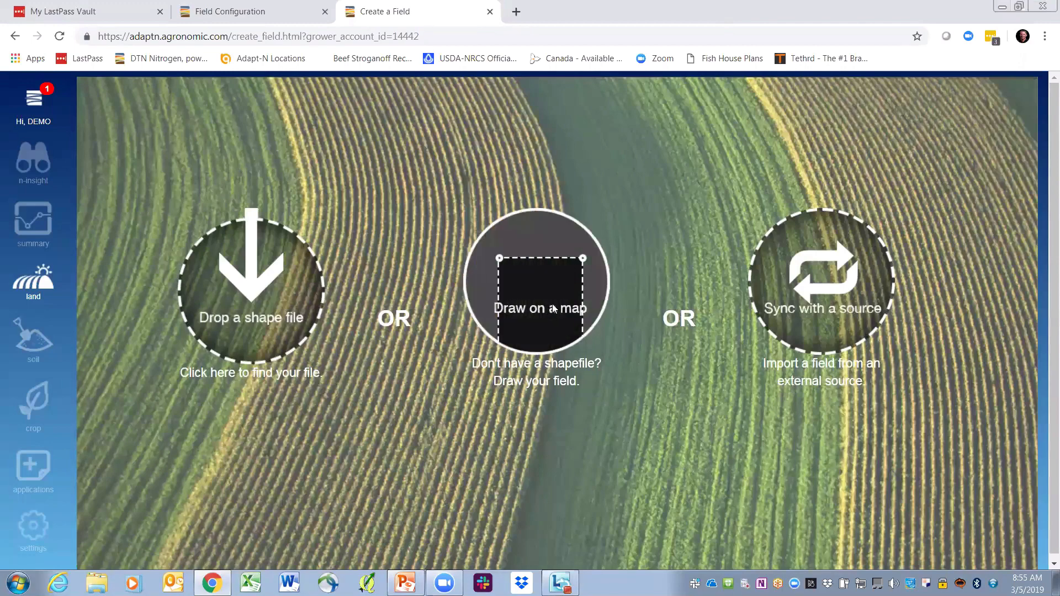
left_click(546, 280)
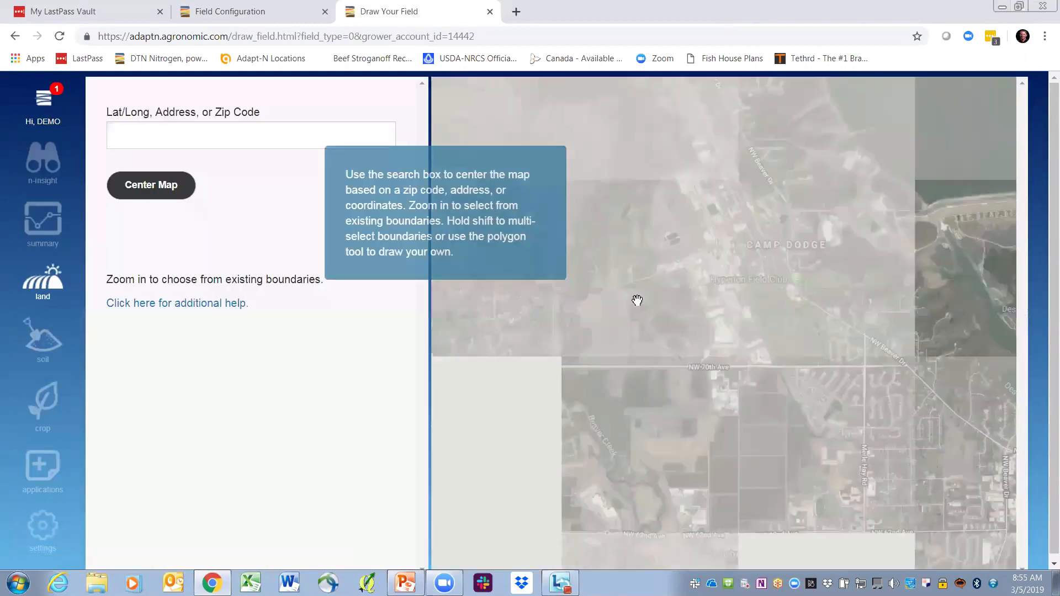
Select the existing field boundary with cut upper corners along the north side of NW 70th Ave and submit its location.
scroll(610, 339, "up", 3)
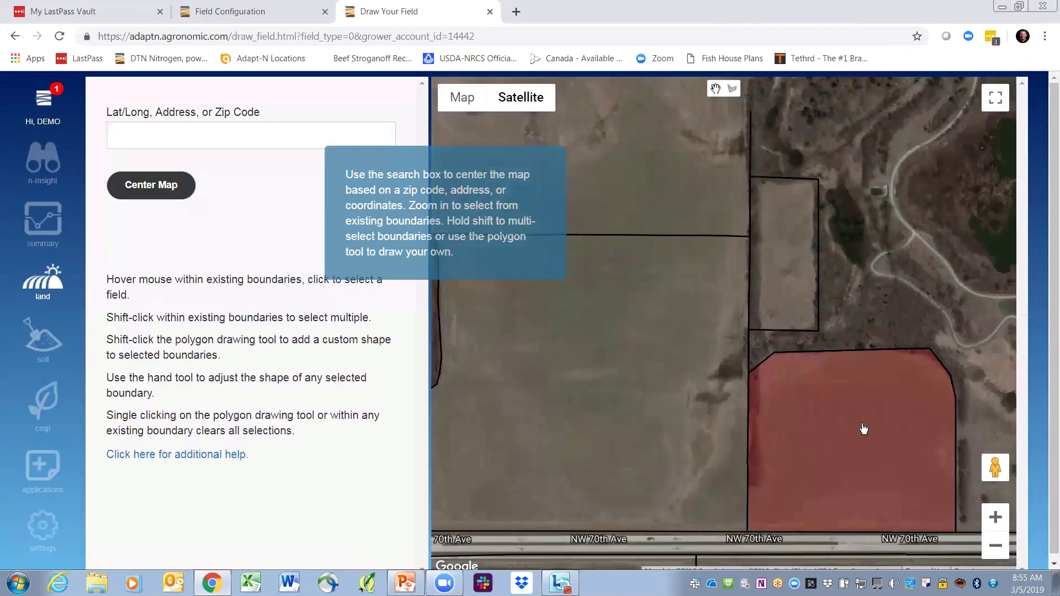
left_click_drag(864, 430, 686, 352)
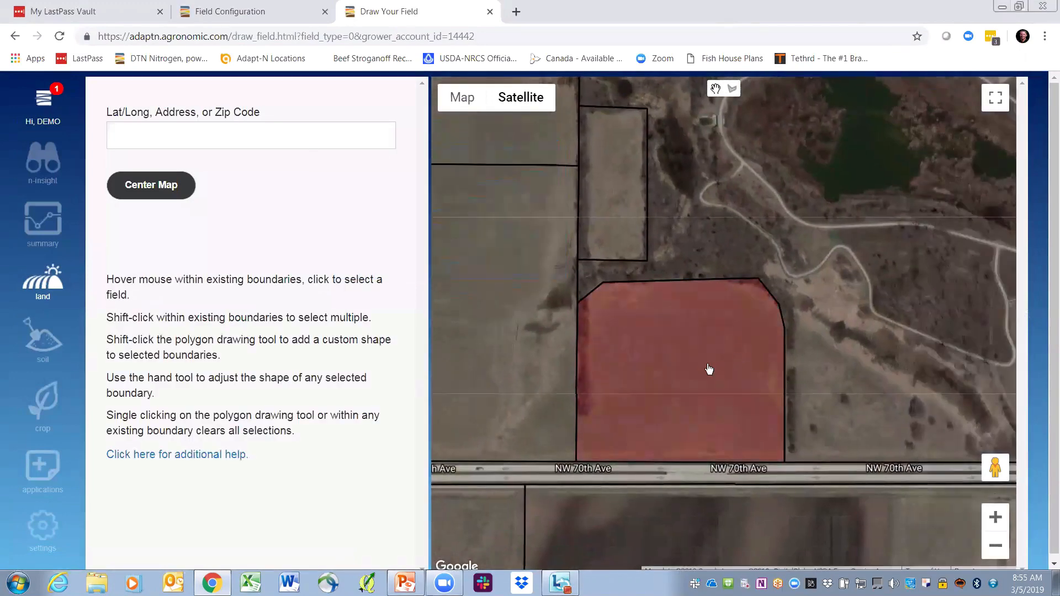
left_click(709, 369)
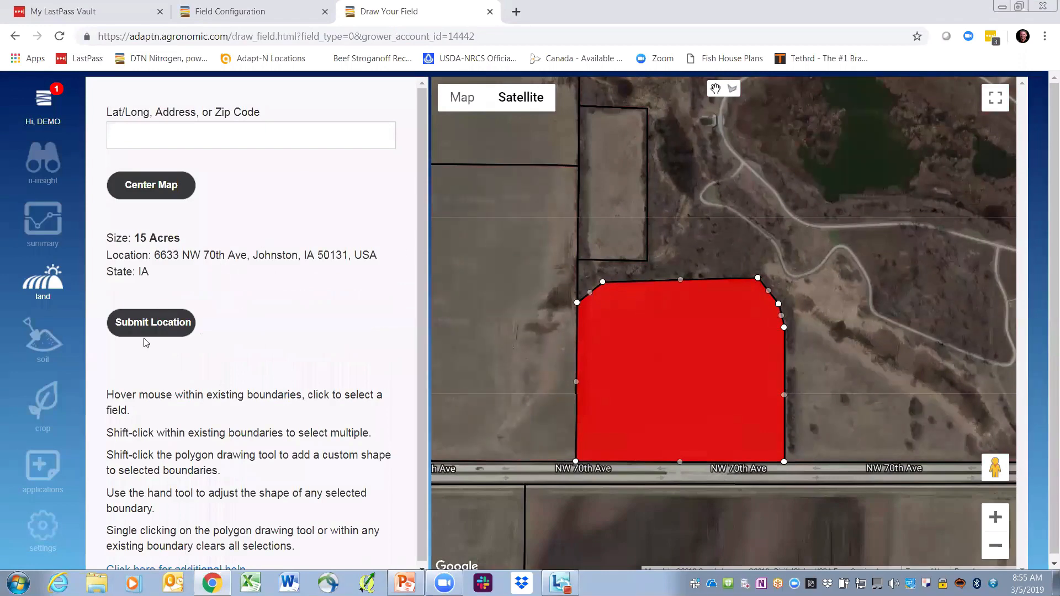
left_click(160, 327)
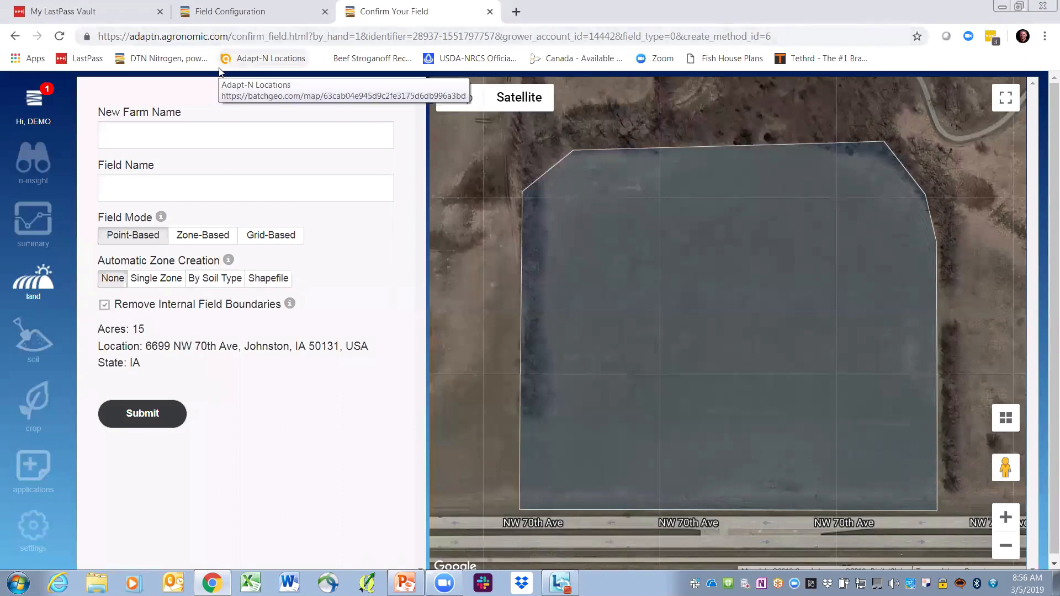
Switch the land view to the grower Chaffin Farms LTD and show its Bluamdahls farm.
left_click(33, 284)
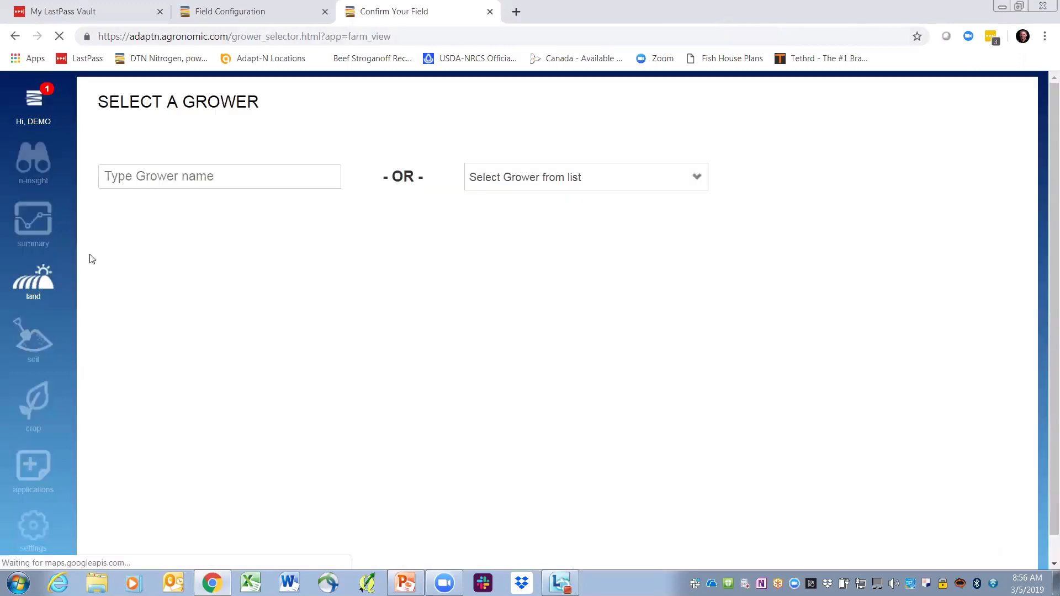
left_click(525, 179)
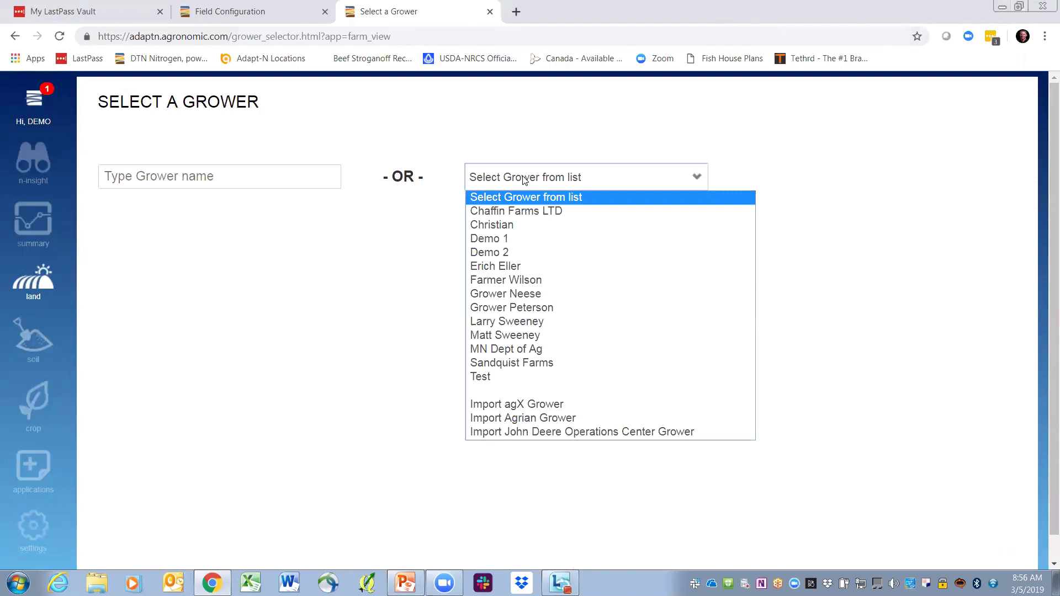
left_click(530, 212)
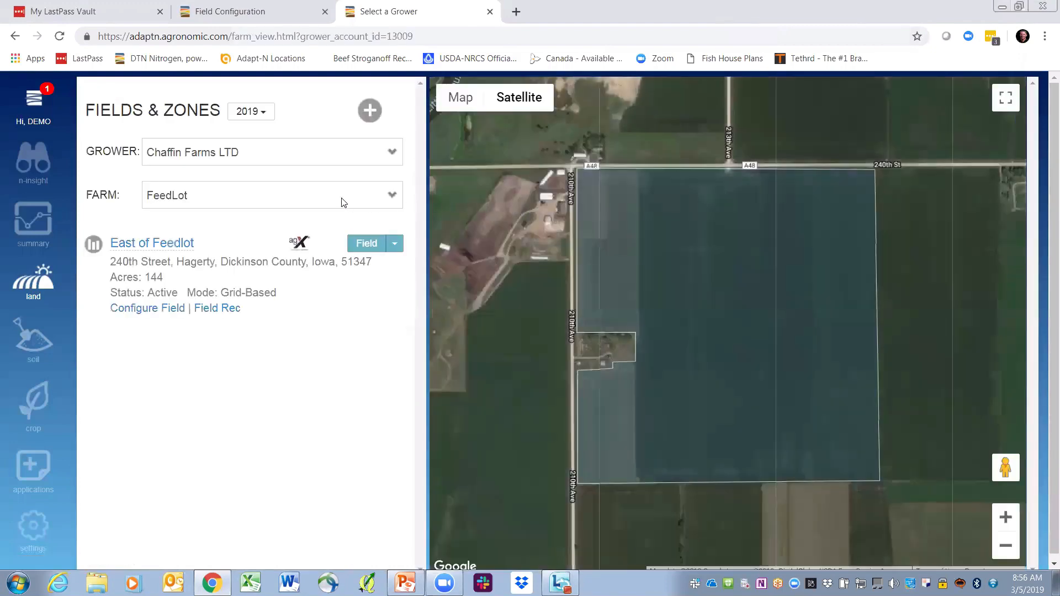
left_click(341, 202)
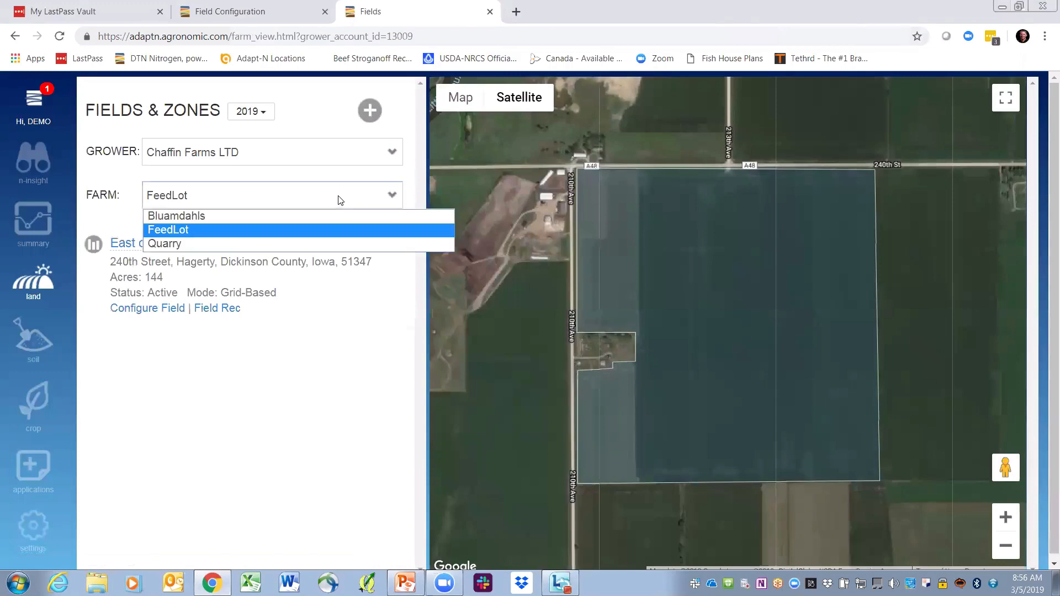
left_click(287, 216)
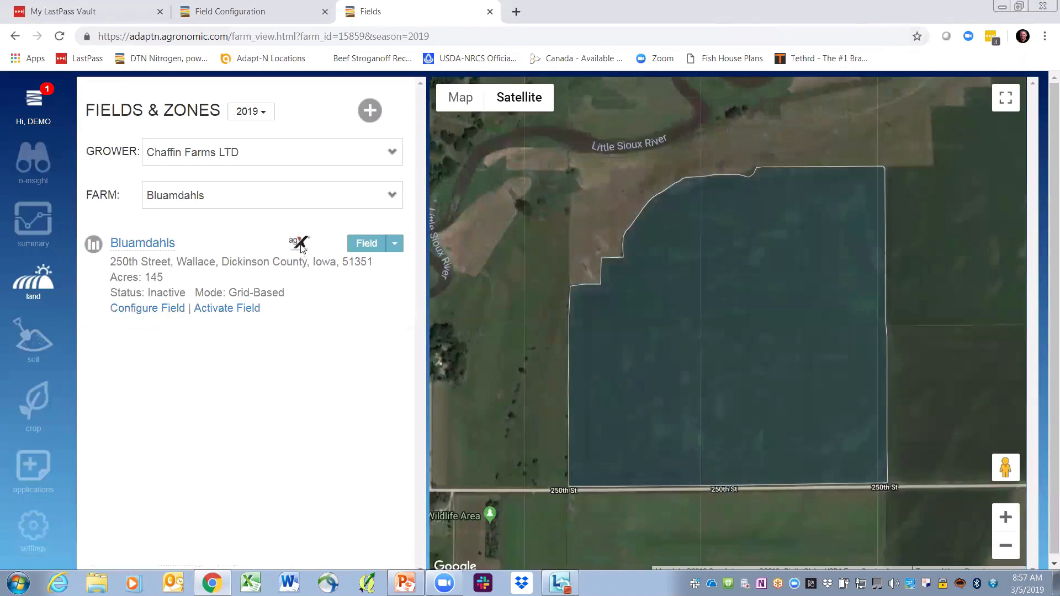
Open the Bluamdahls field's configuration and sync its soil type with a source, leaving the fallback texture and drainage unselected.
left_click(146, 310)
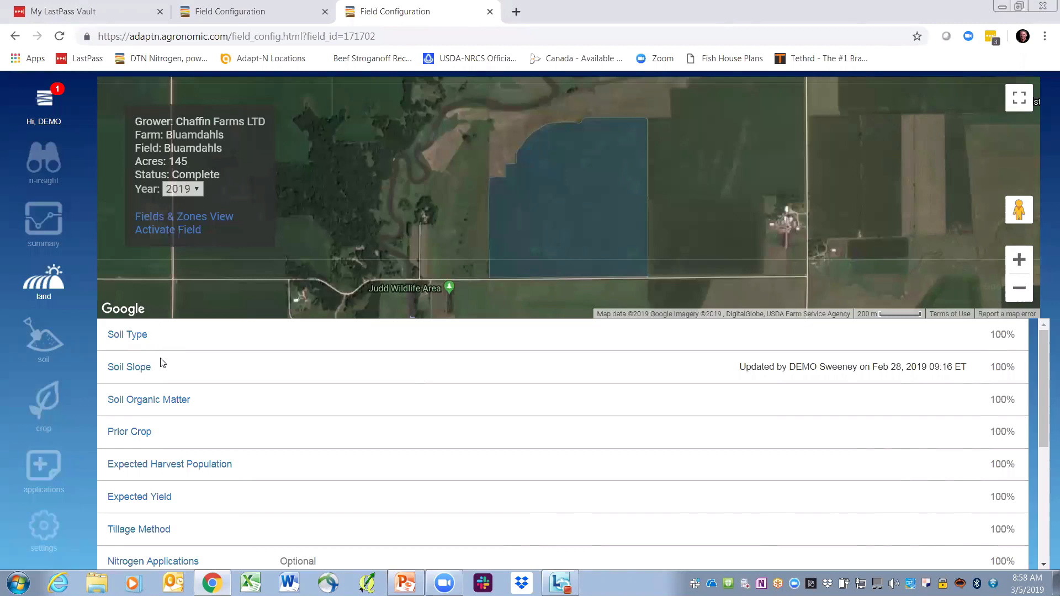
left_click(137, 335)
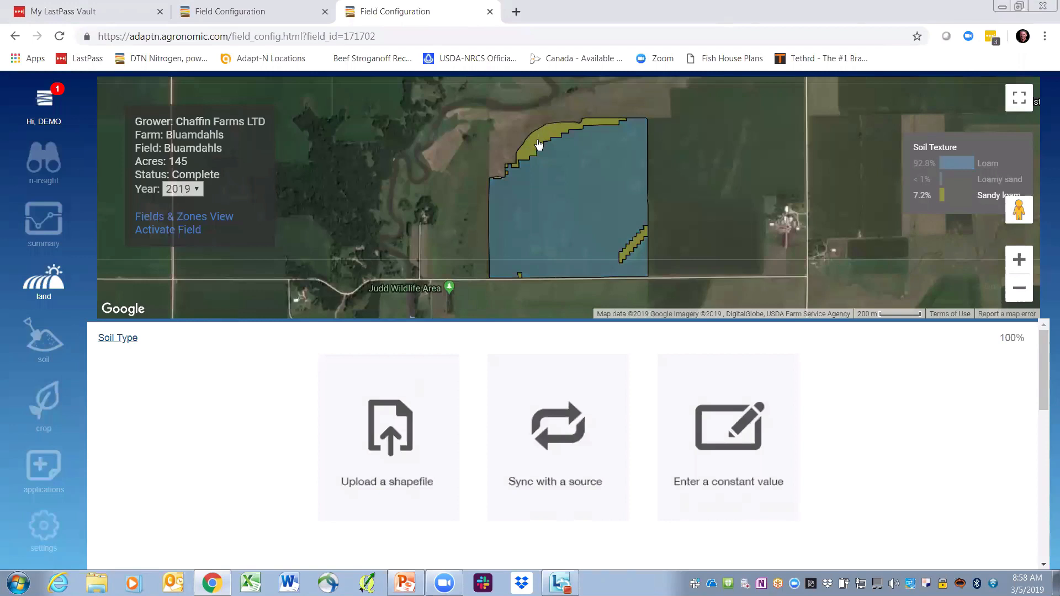
left_click(564, 432)
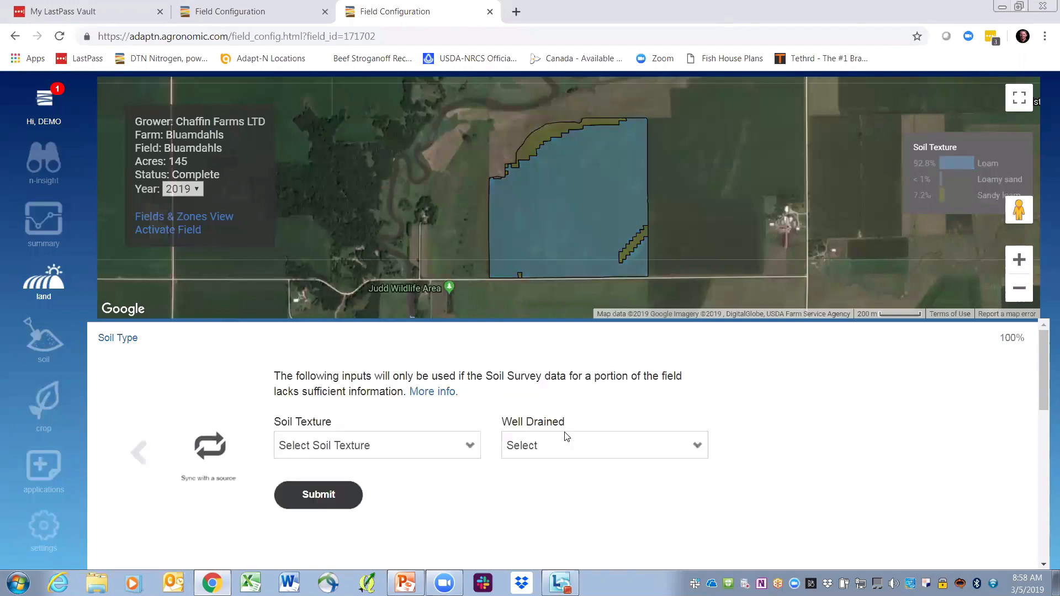
left_click(329, 502)
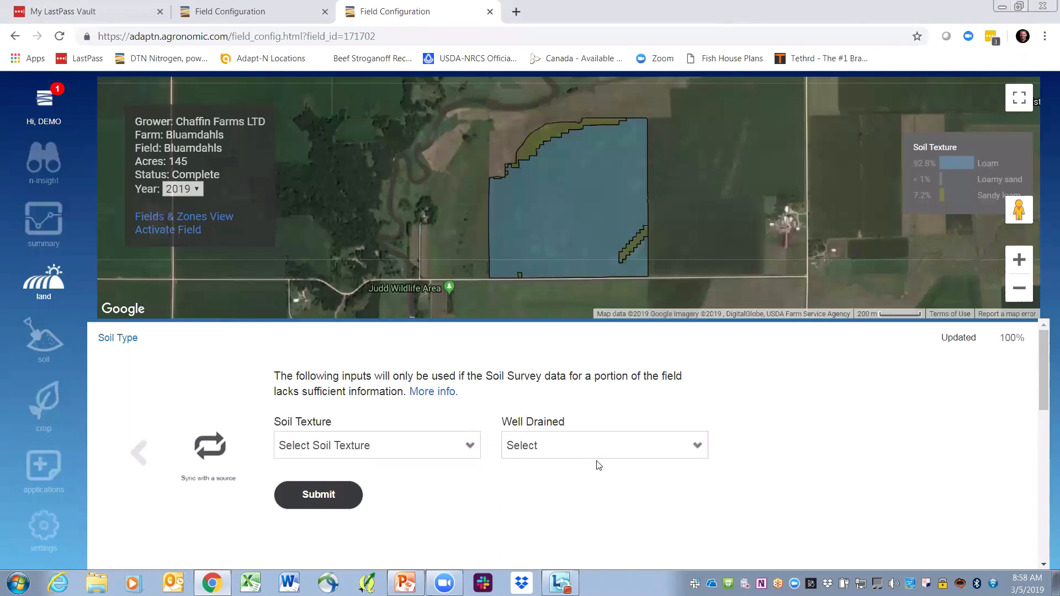
left_click(124, 342)
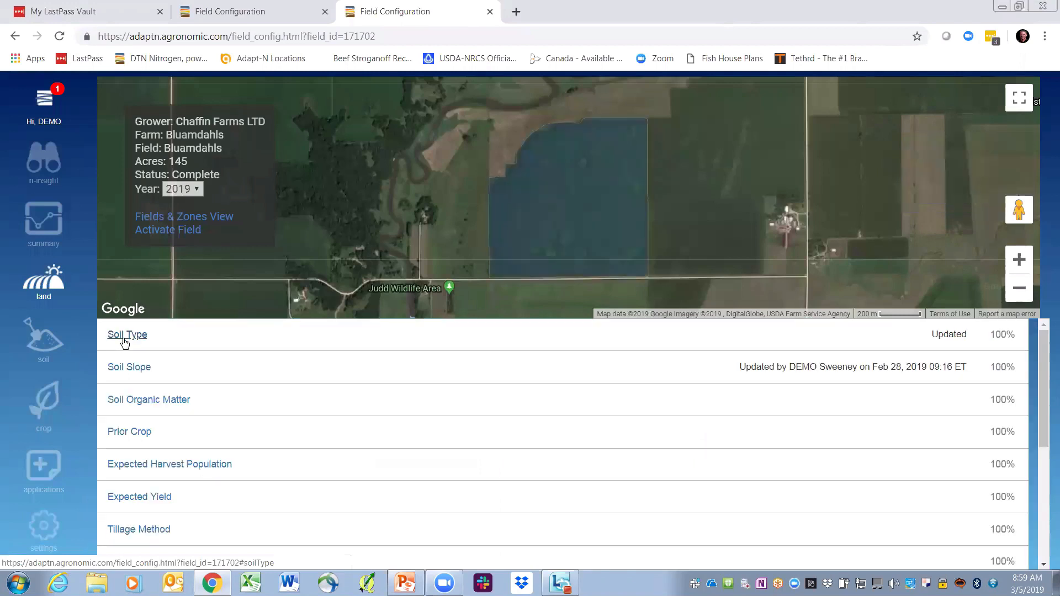
Review the soil slope map and its input methods, including the source sync form with the fallback slope.
left_click(133, 368)
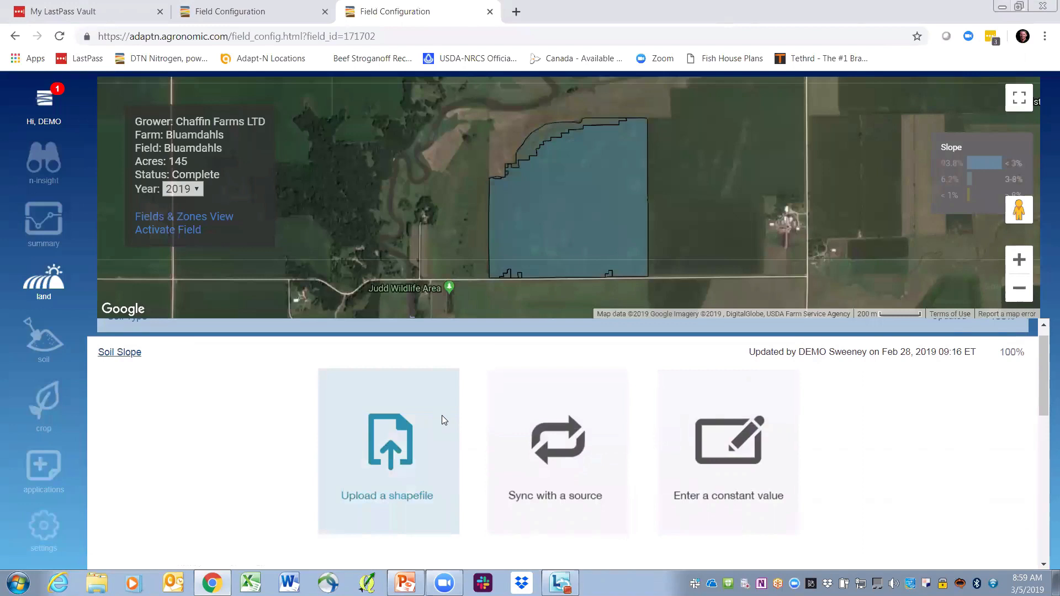
left_click(554, 443)
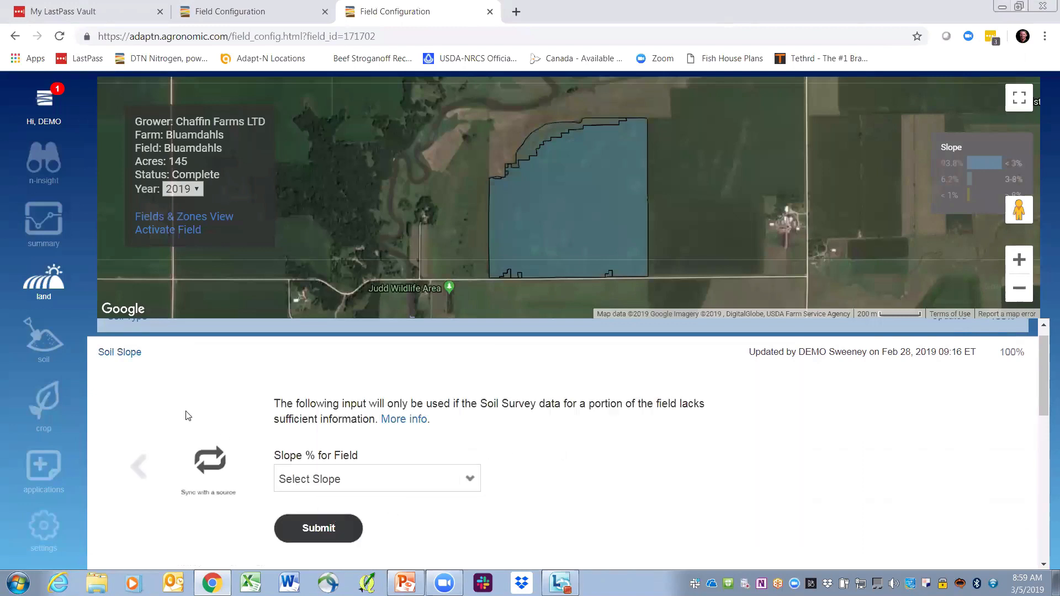
left_click(139, 467)
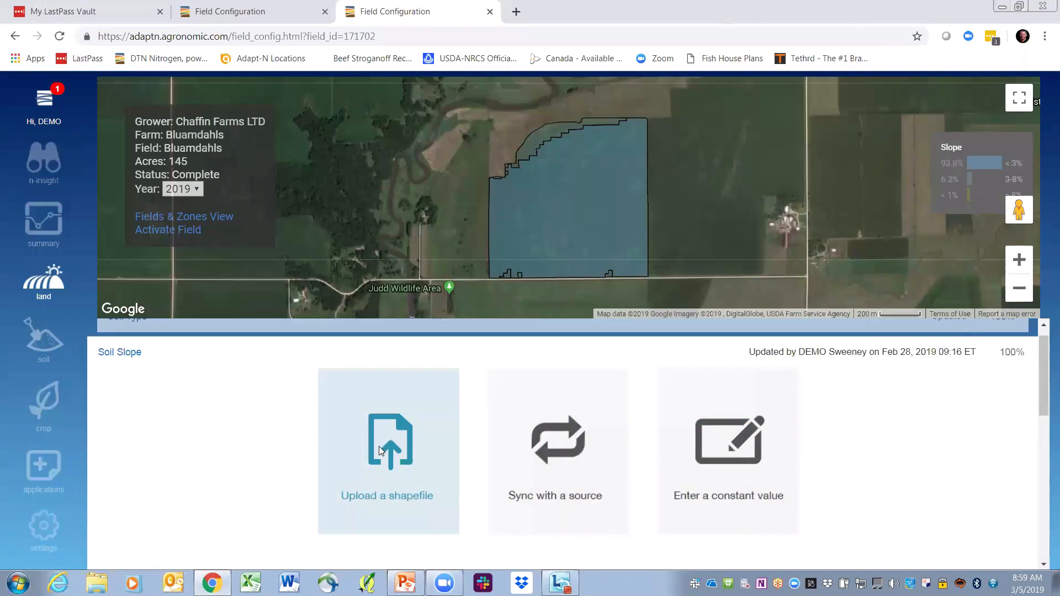
left_click(113, 356)
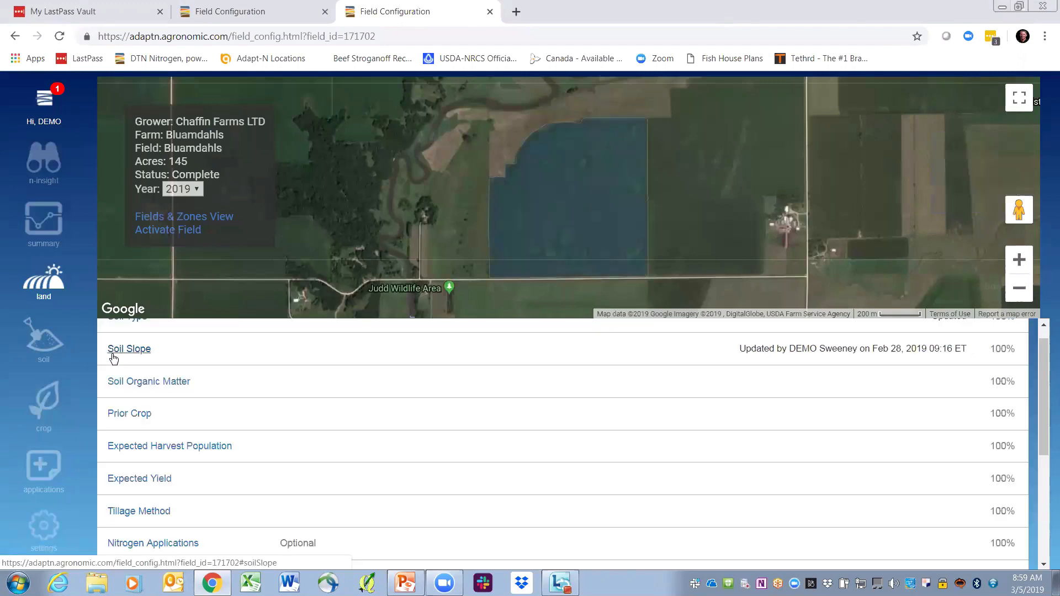
Review the soil organic matter map and input methods, and the list of prior crop choices.
left_click(138, 383)
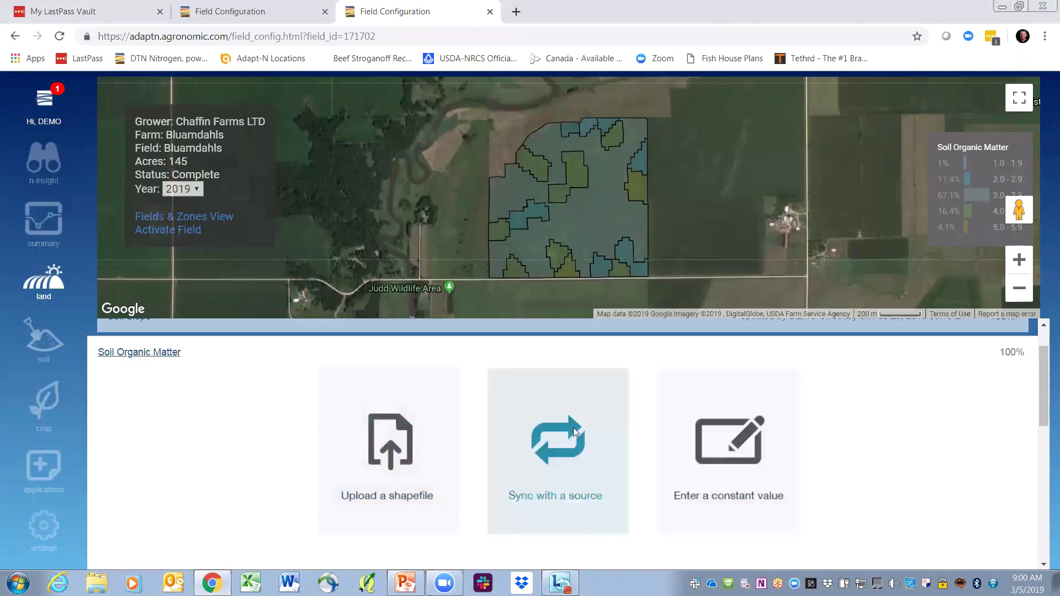
left_click(148, 356)
left_click(138, 384)
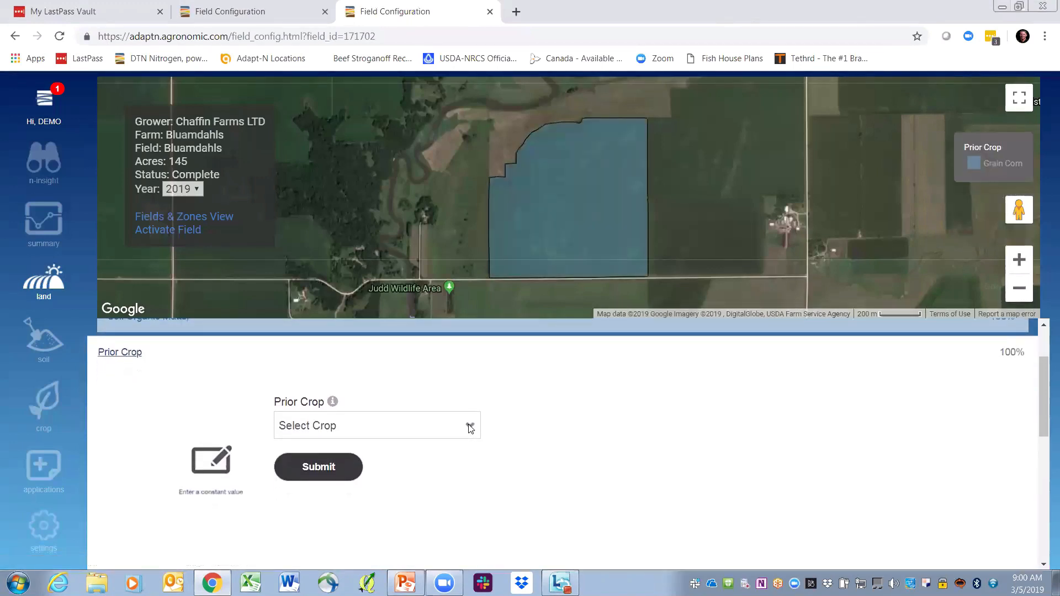
left_click(470, 429)
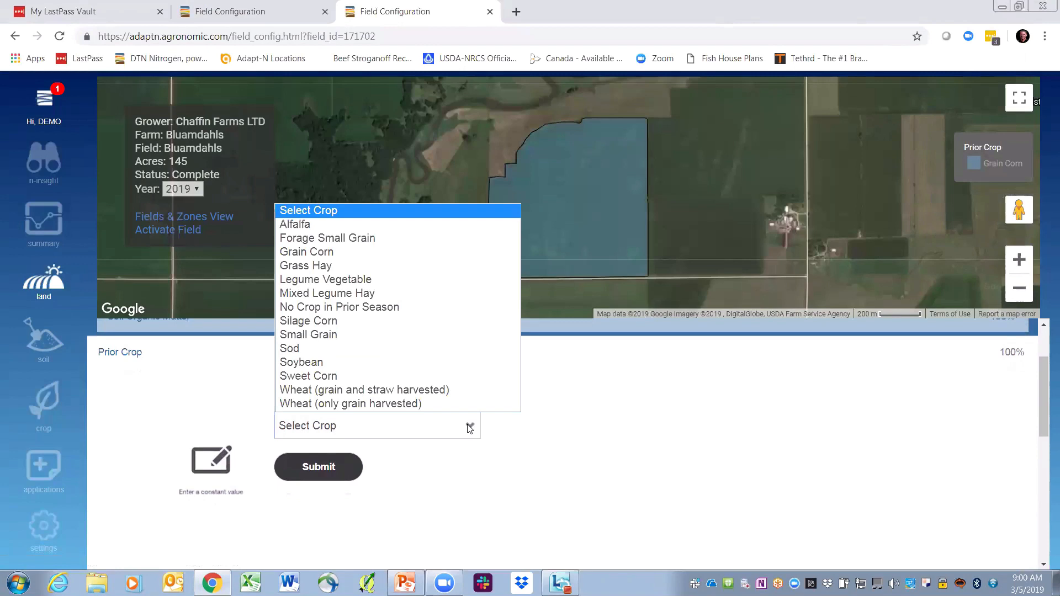
left_click(469, 428)
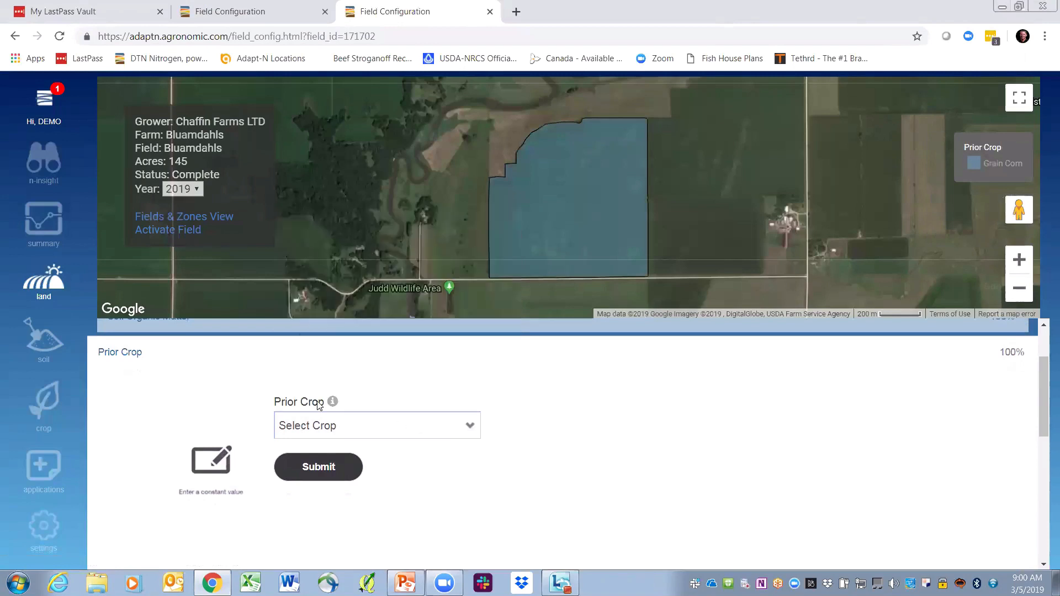
left_click(122, 354)
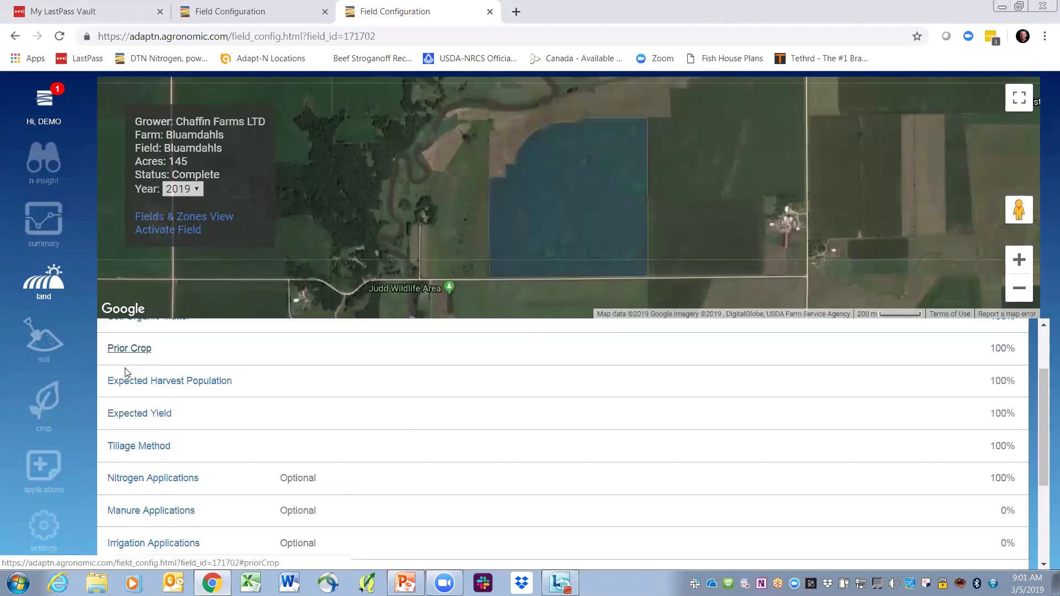
Review the expected harvest population inputs, and the expected yield inputs with the adjustment factors by percentage and bu/ac.
left_click(131, 384)
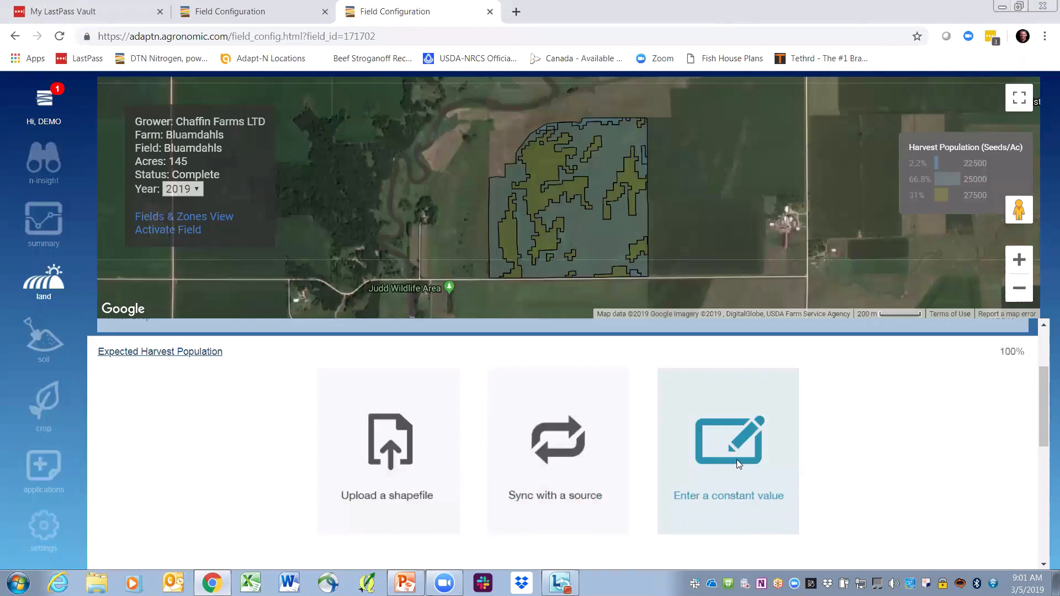
left_click(161, 356)
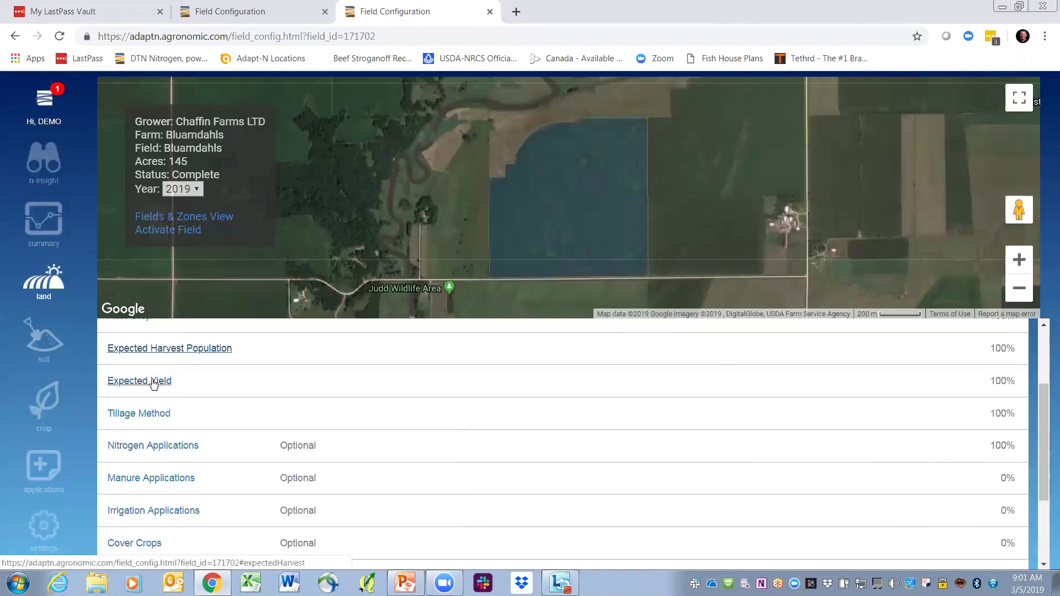
left_click(153, 383)
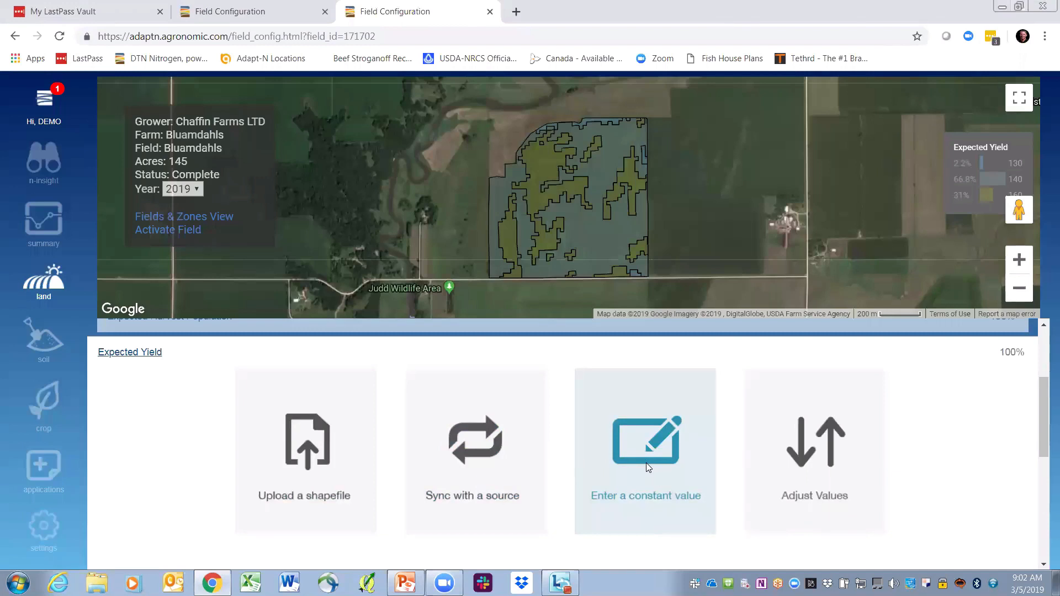
left_click(816, 451)
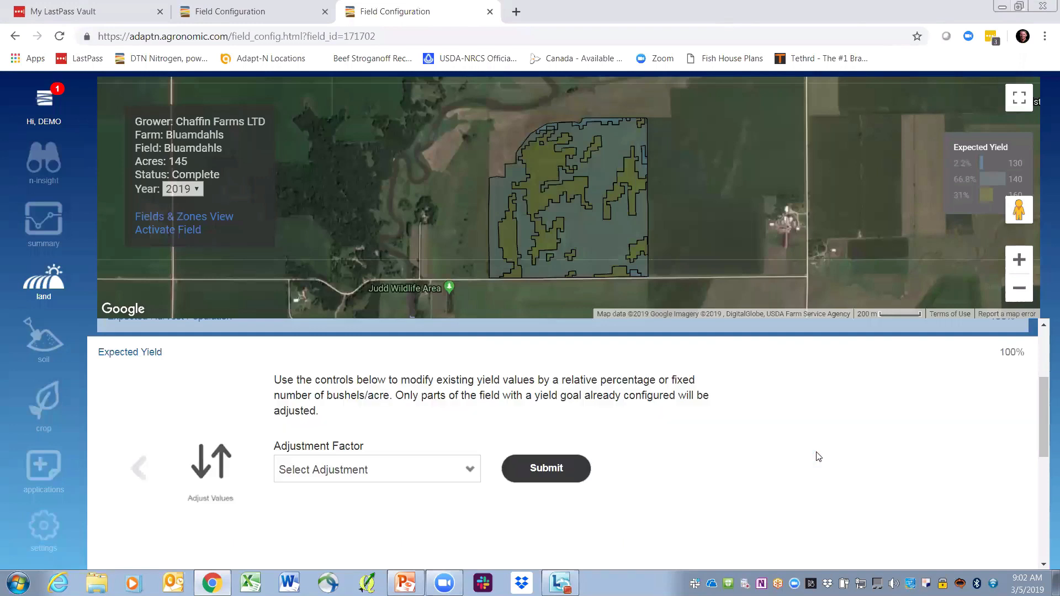
left_click(468, 472)
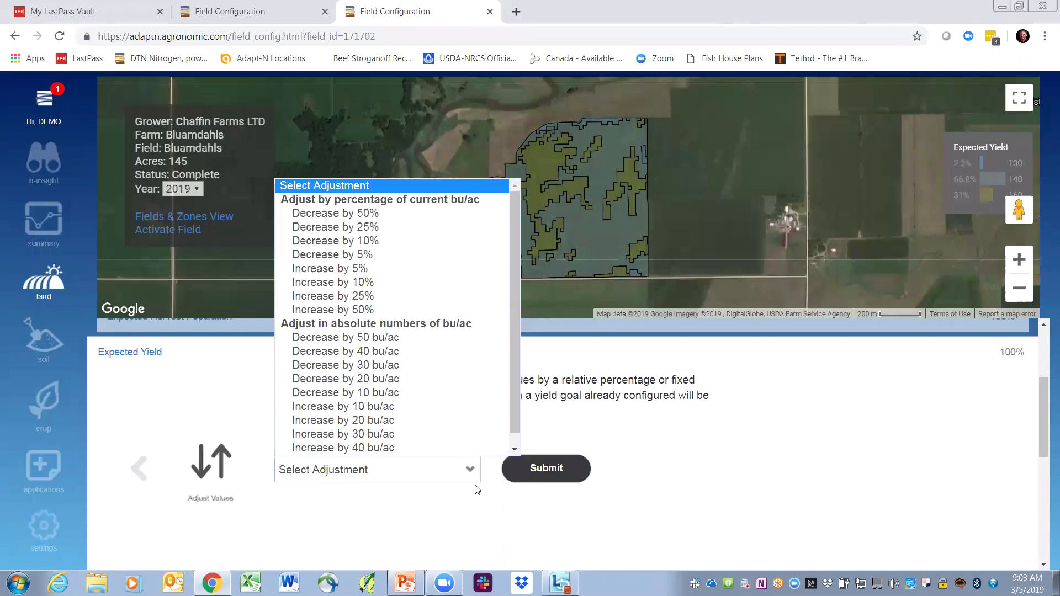
left_click(473, 510)
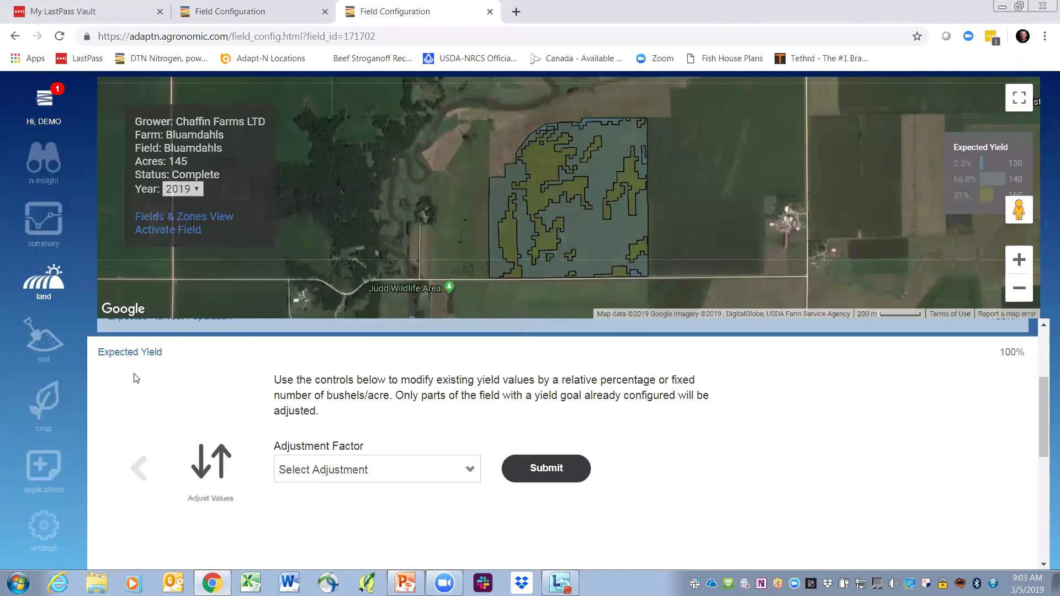
left_click(129, 354)
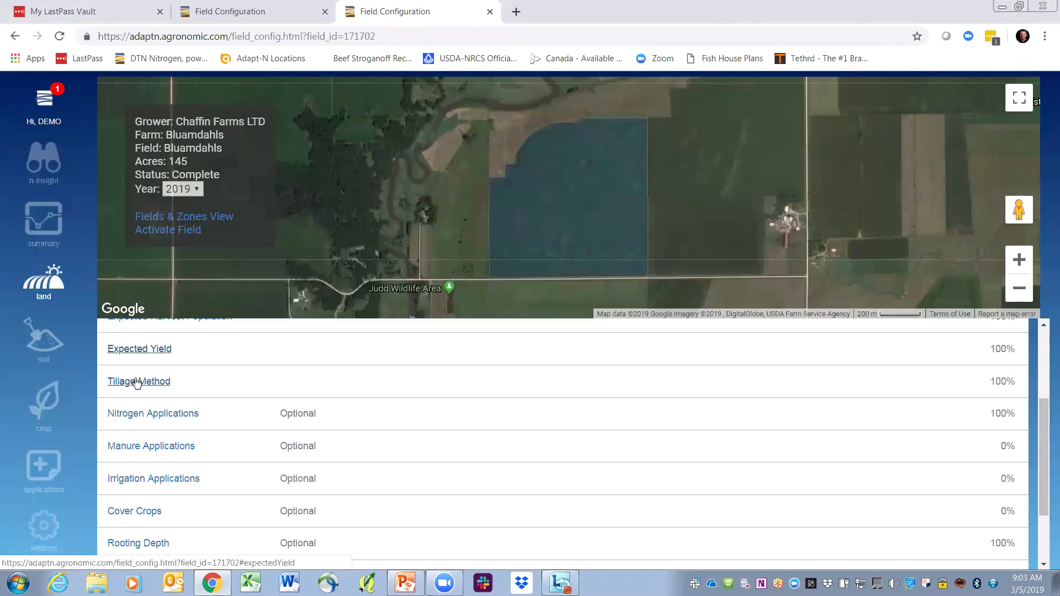
Review the tillage method inputs, trying Fall & Spring Tillage and Conservation Tillage, and view the residue percentage choices without submitting.
left_click(136, 381)
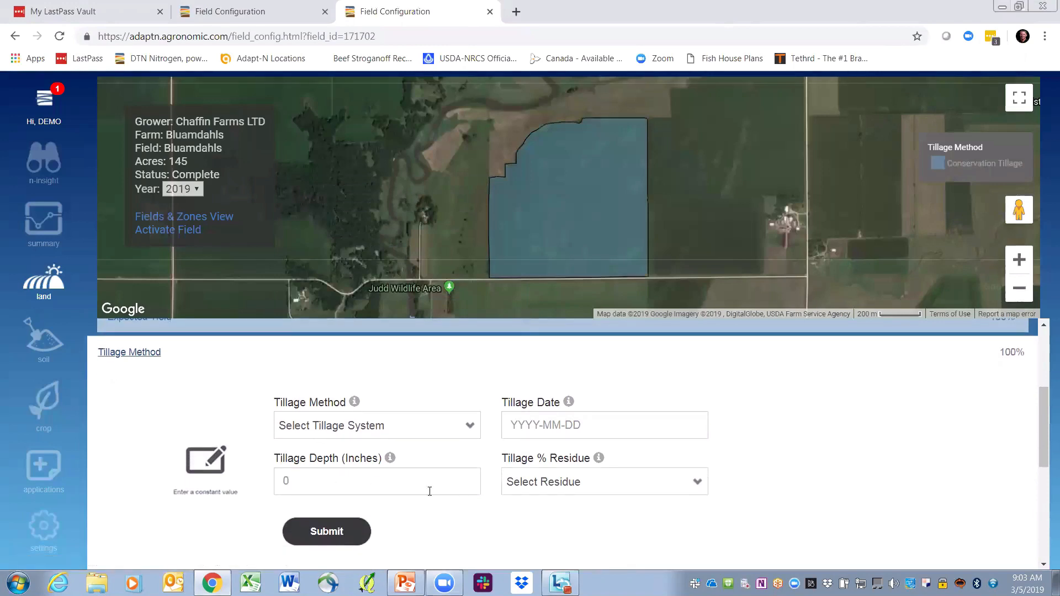
left_click(470, 426)
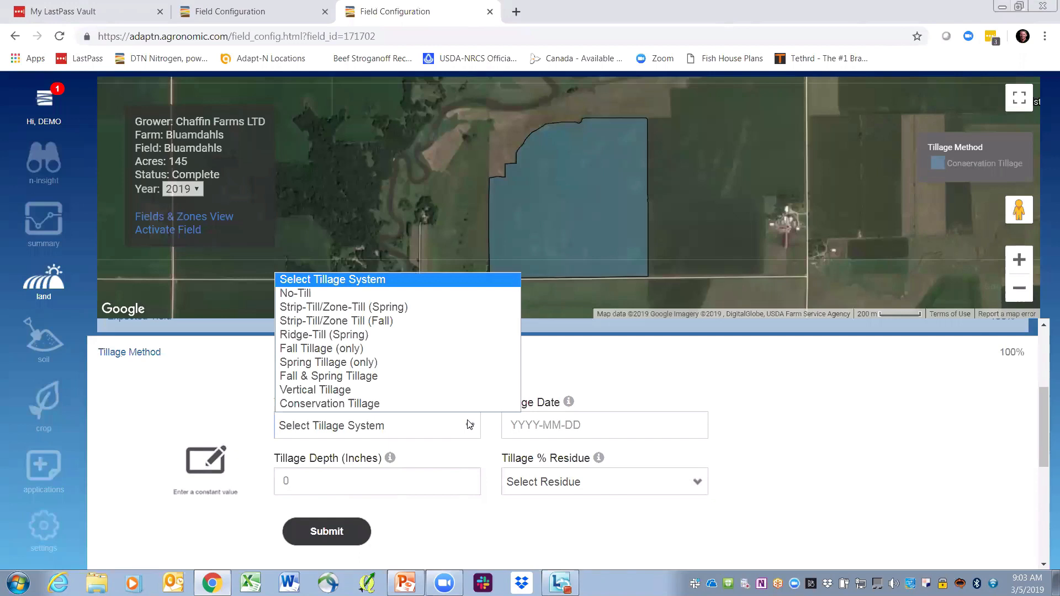
left_click(398, 380)
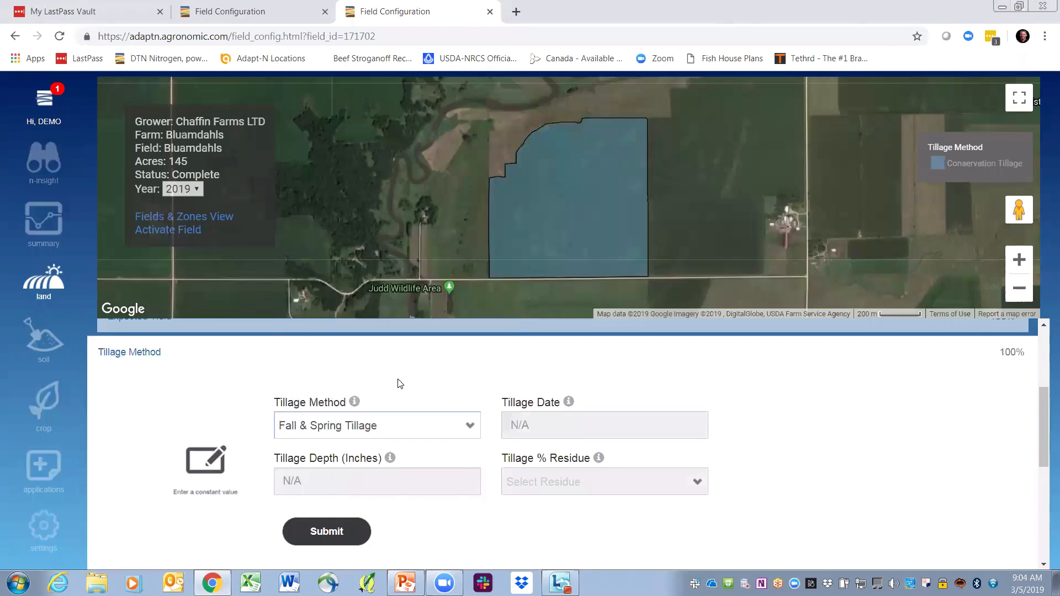
left_click(396, 428)
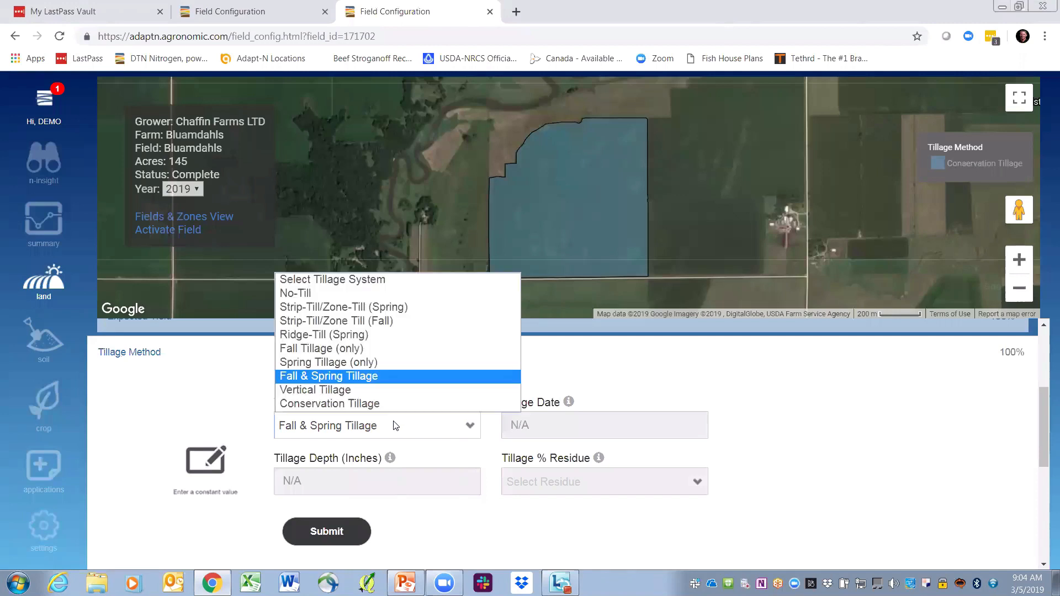
left_click(386, 403)
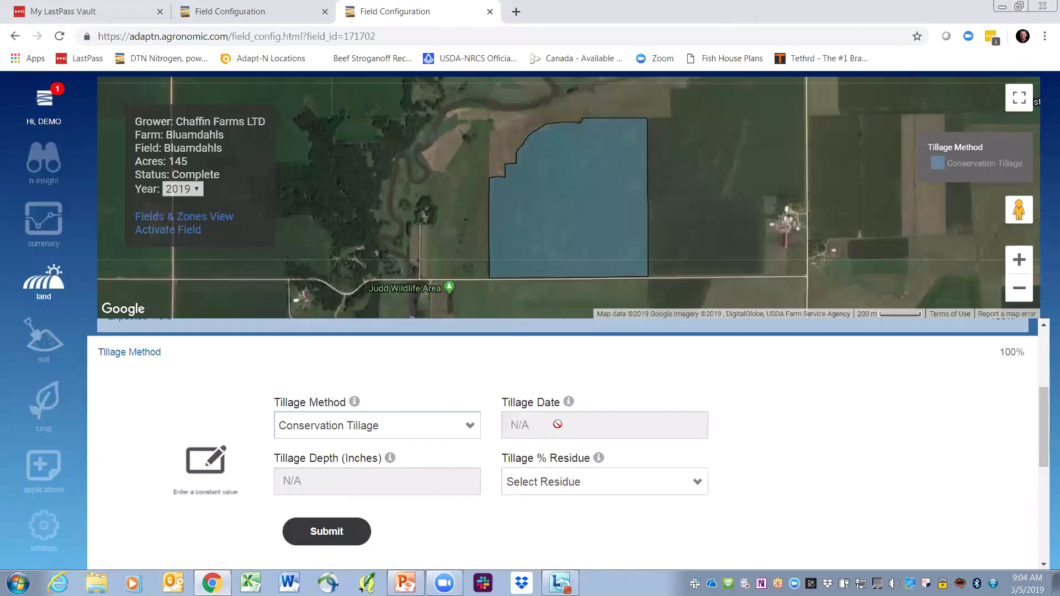
left_click(573, 484)
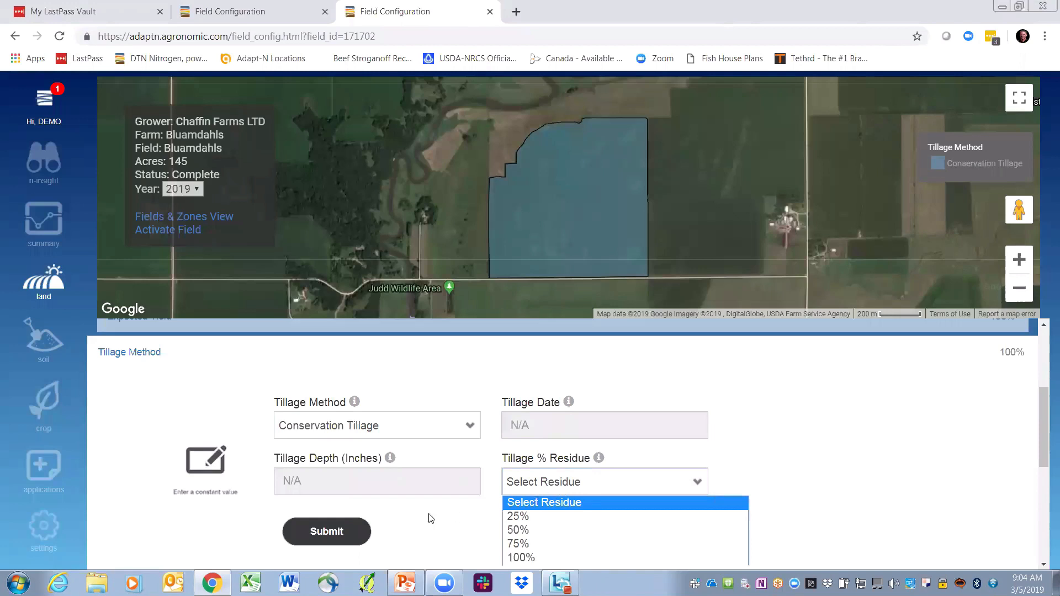
left_click(138, 356)
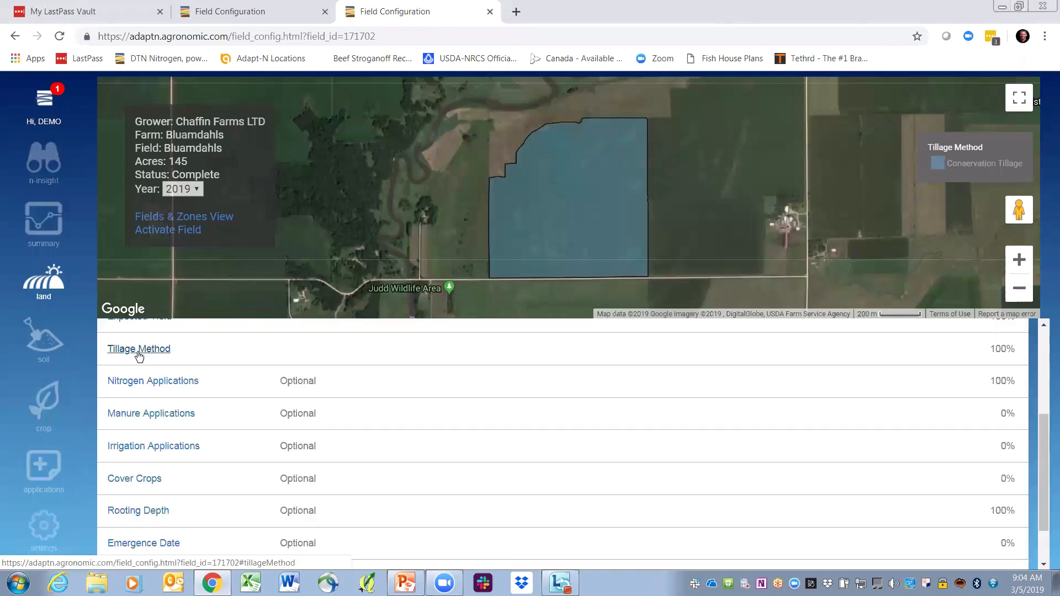
Review the nitrogen application input methods and look through the field's list of required and optional settings.
left_click(145, 383)
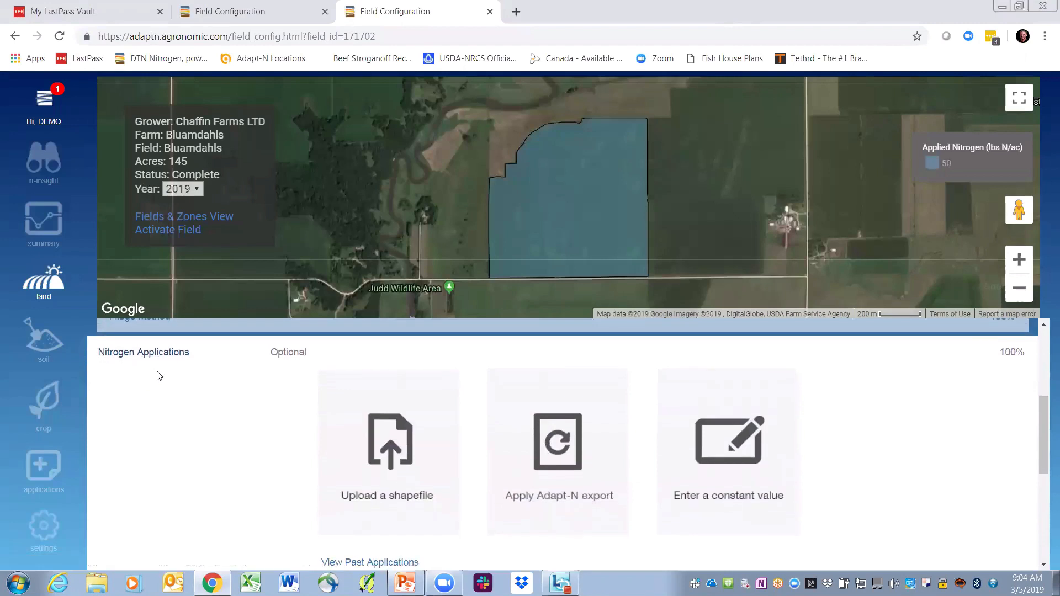
left_click(147, 353)
scroll(194, 414, "up", 1)
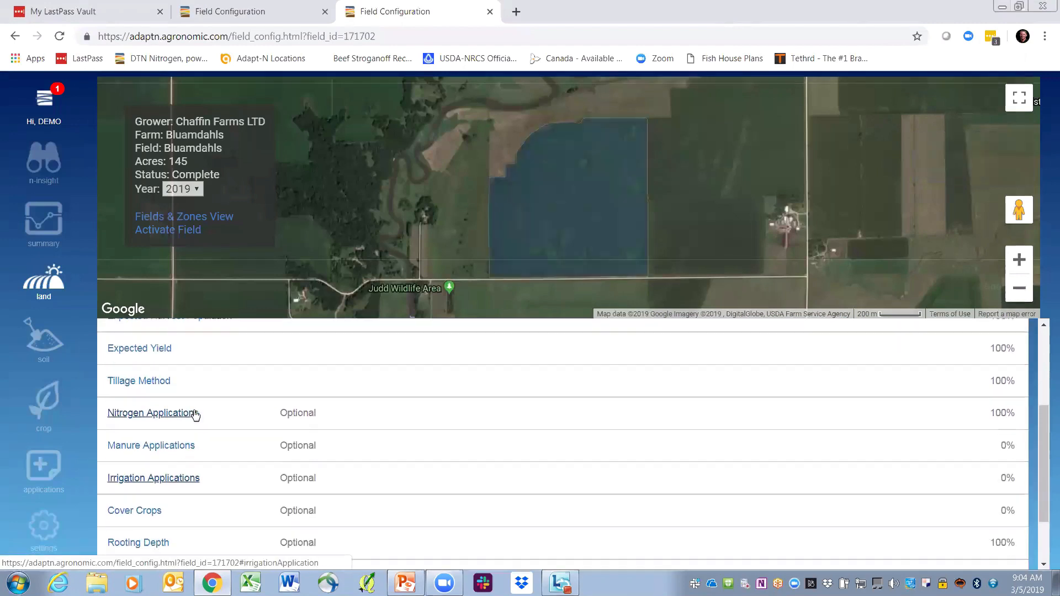
scroll(196, 414, "up", 2)
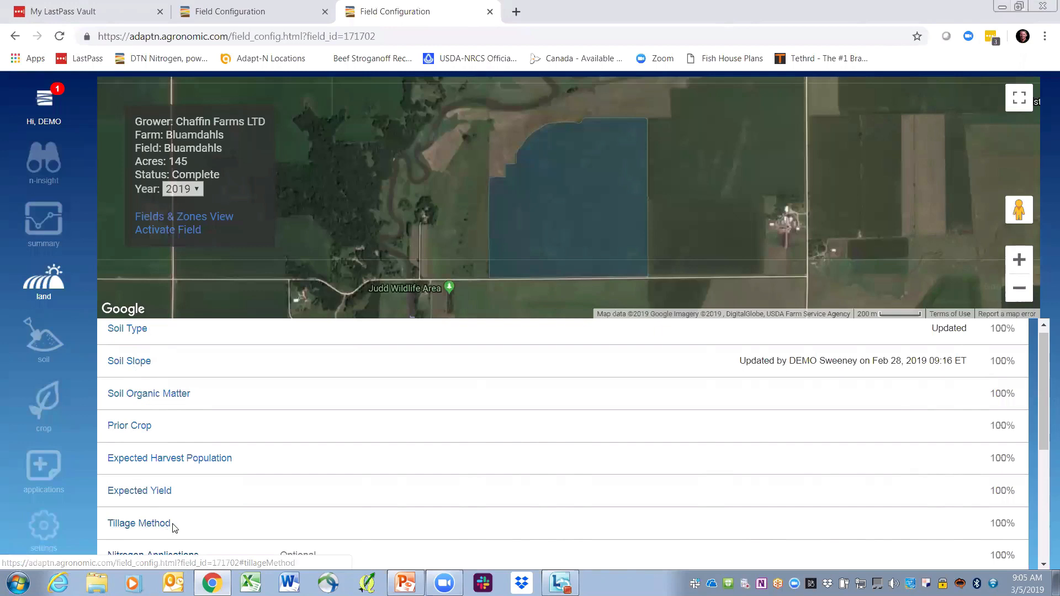
scroll(175, 527, "down", 1)
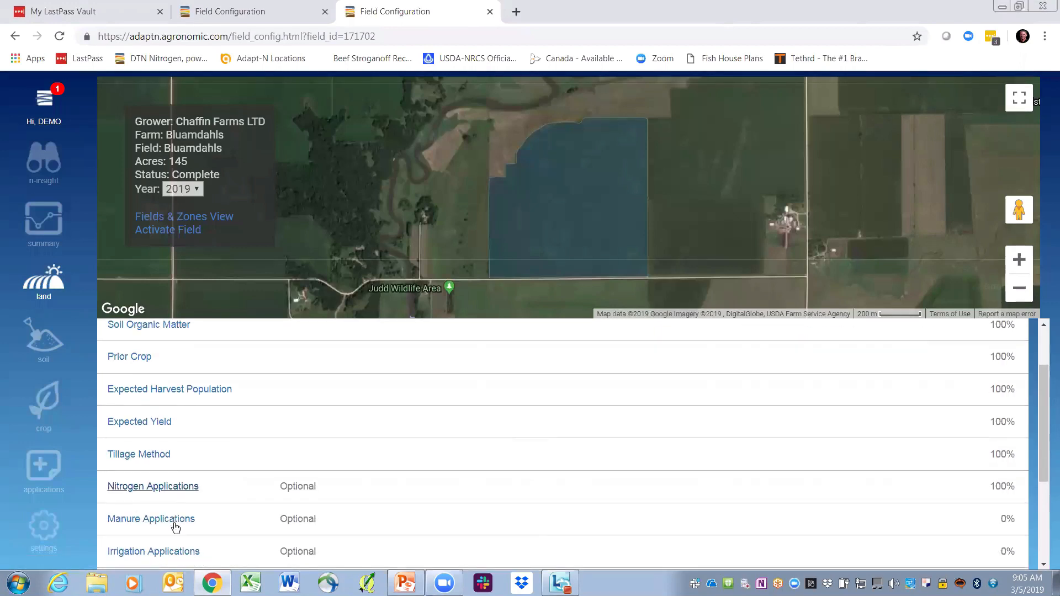
scroll(176, 527, "down", 3)
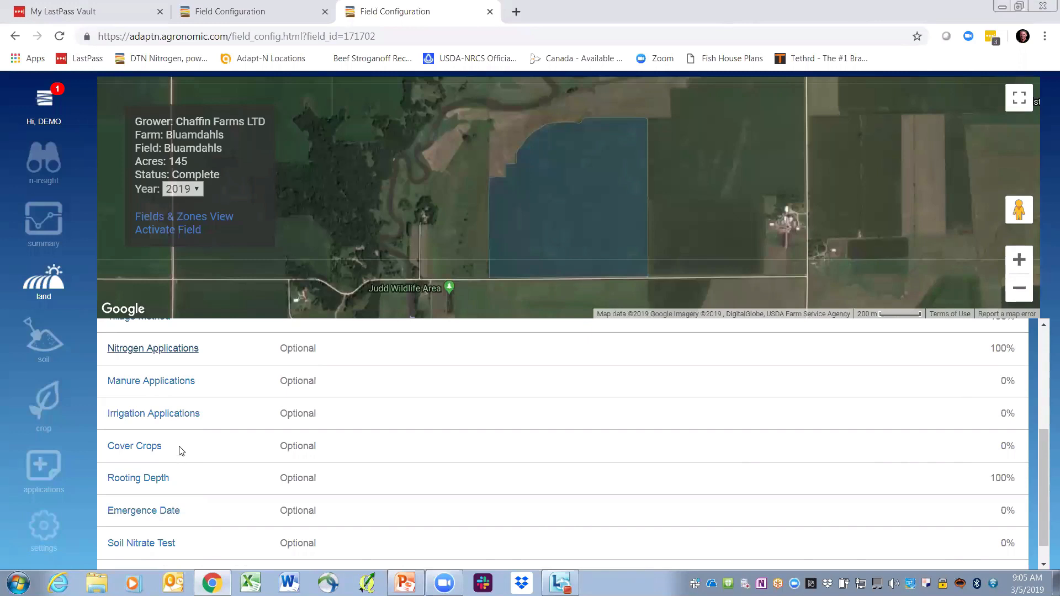
Review the Adapt-N export form for nitrogen applications, inspecting the details of the 02/28/2019 export file without applying it.
left_click(179, 349)
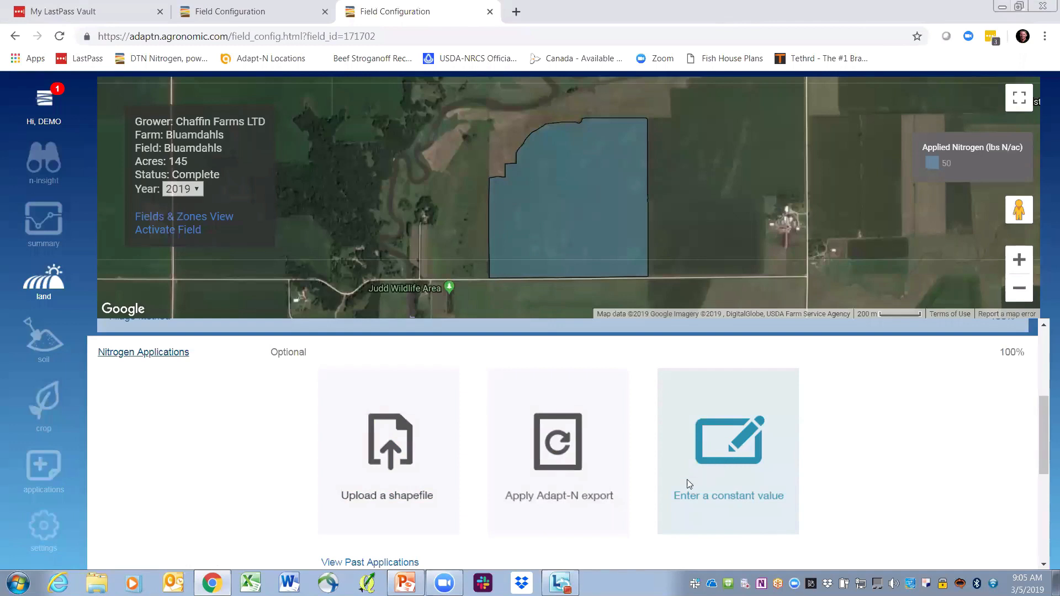
left_click(558, 449)
scroll(467, 423, "down", 1)
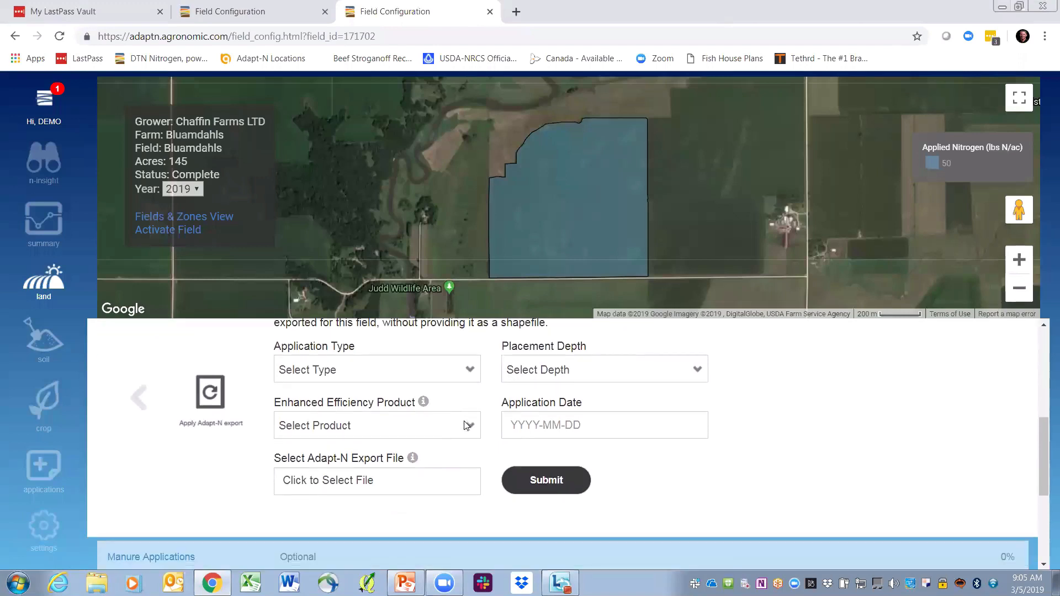
scroll(436, 479, "up", 1)
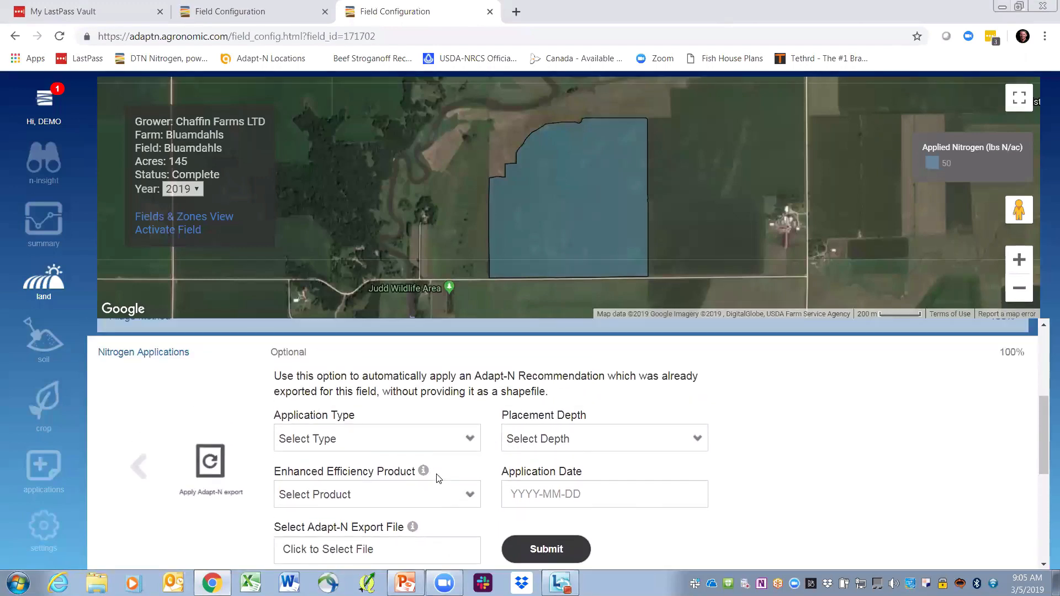
left_click(403, 550)
left_click(469, 378)
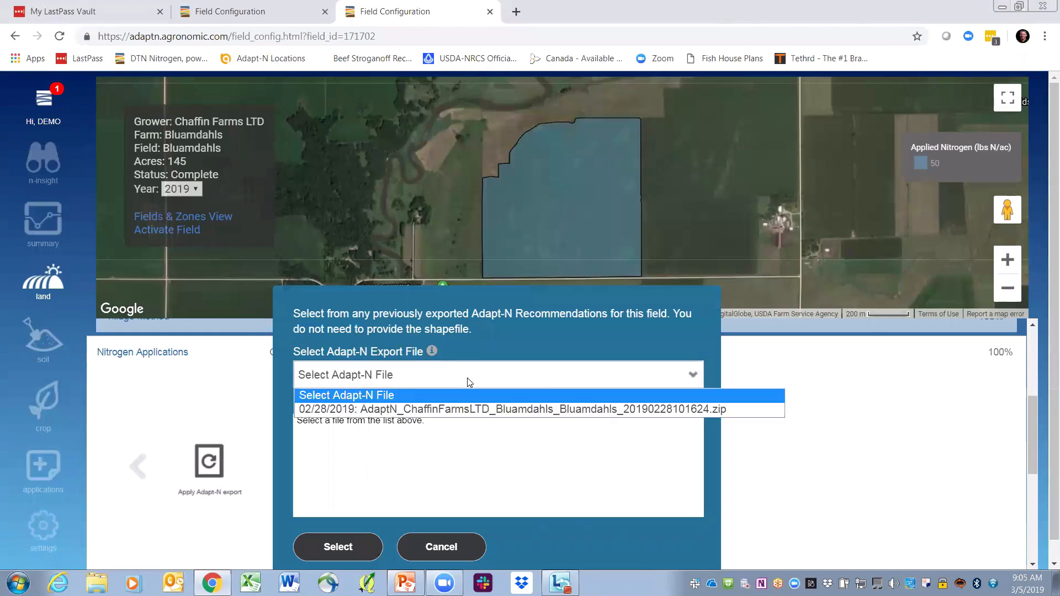
left_click(464, 409)
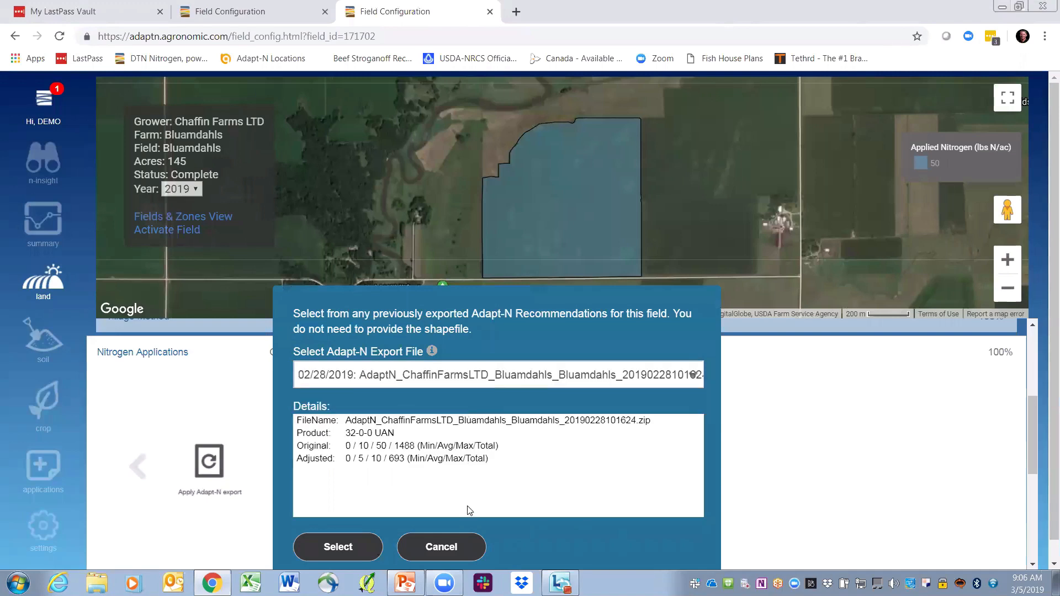
left_click_drag(345, 432, 414, 436)
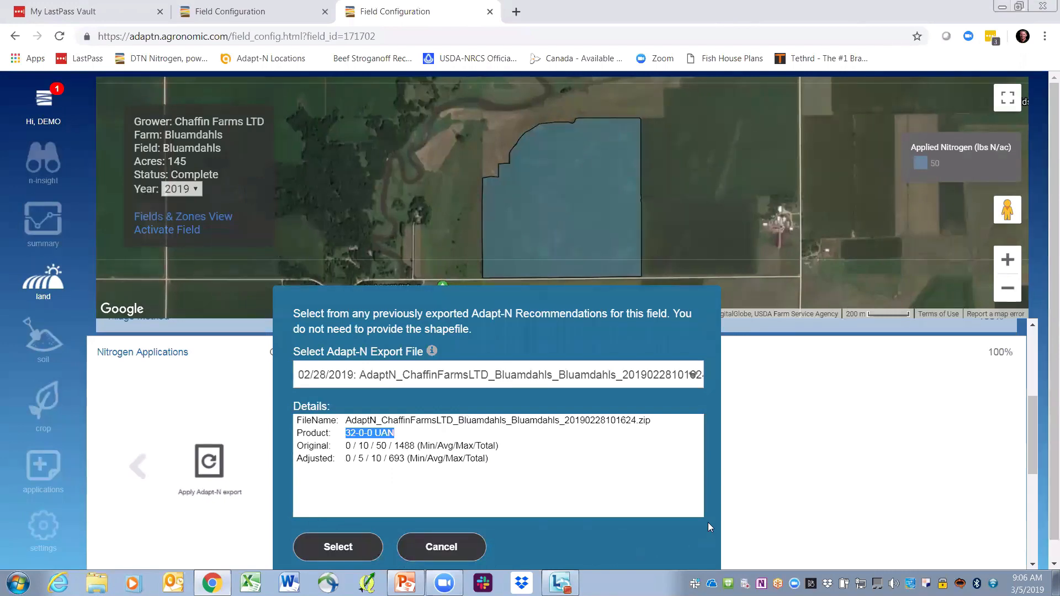
left_click(442, 547)
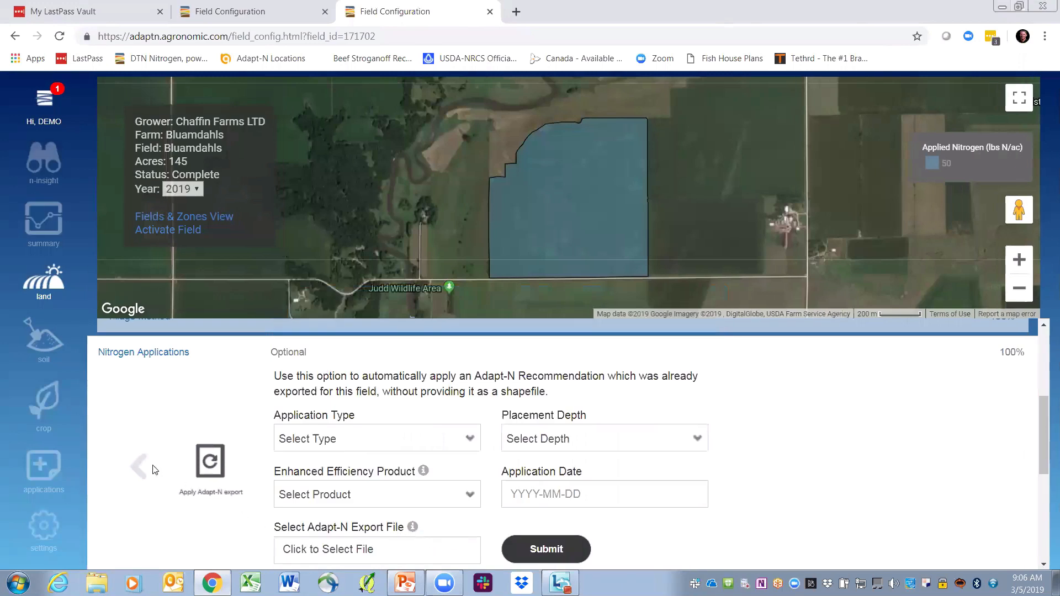
left_click(139, 469)
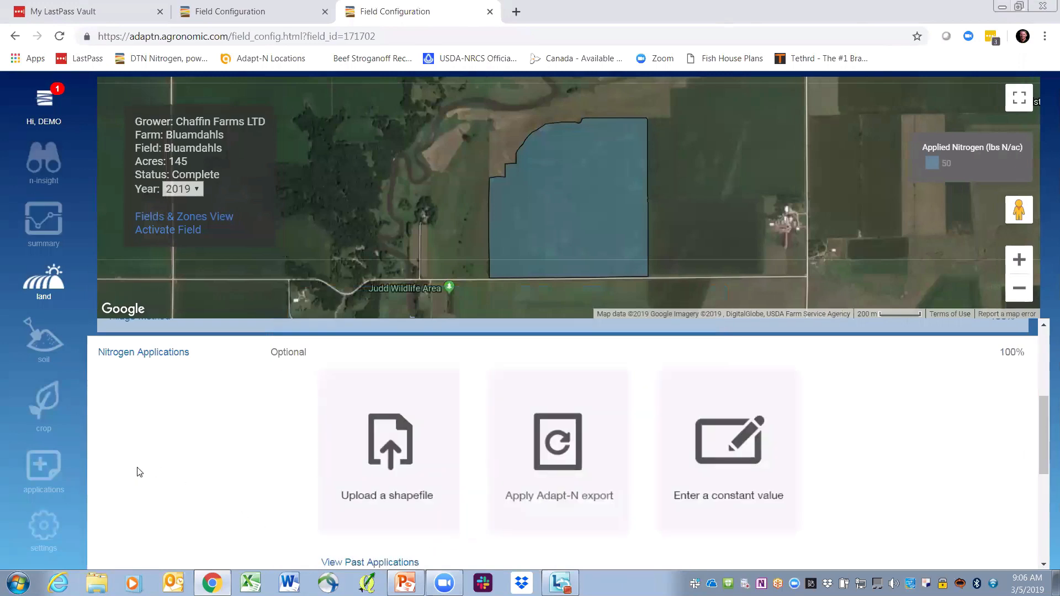
Review the constant-value nitrogen form with its unit and fertilizer choices, trying Pre-Plant as the application type without submitting.
left_click(723, 452)
scroll(770, 481, "down", 1)
scroll(770, 480, "up", 1)
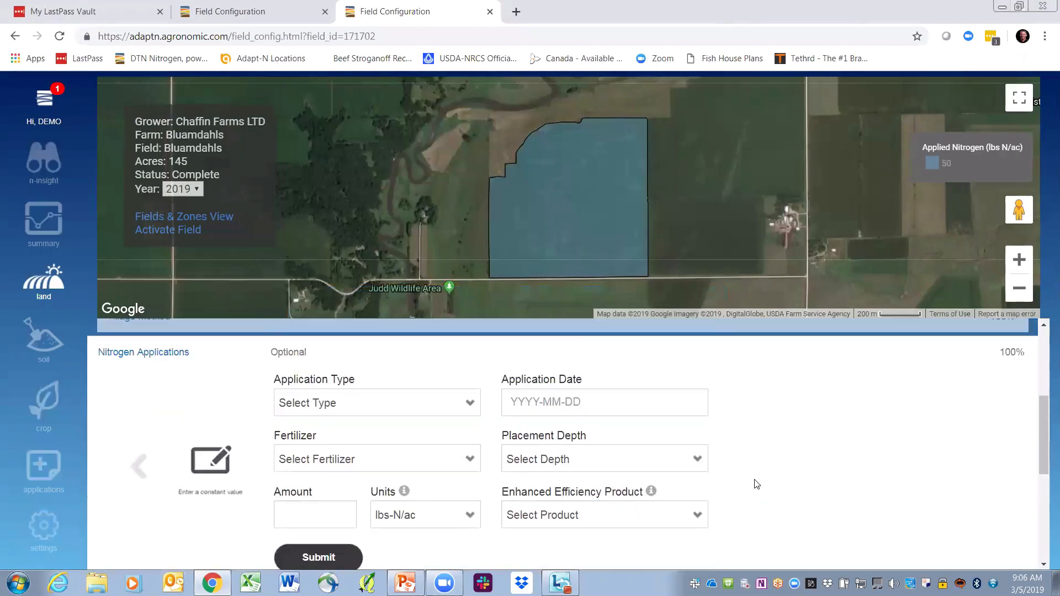
left_click(472, 519)
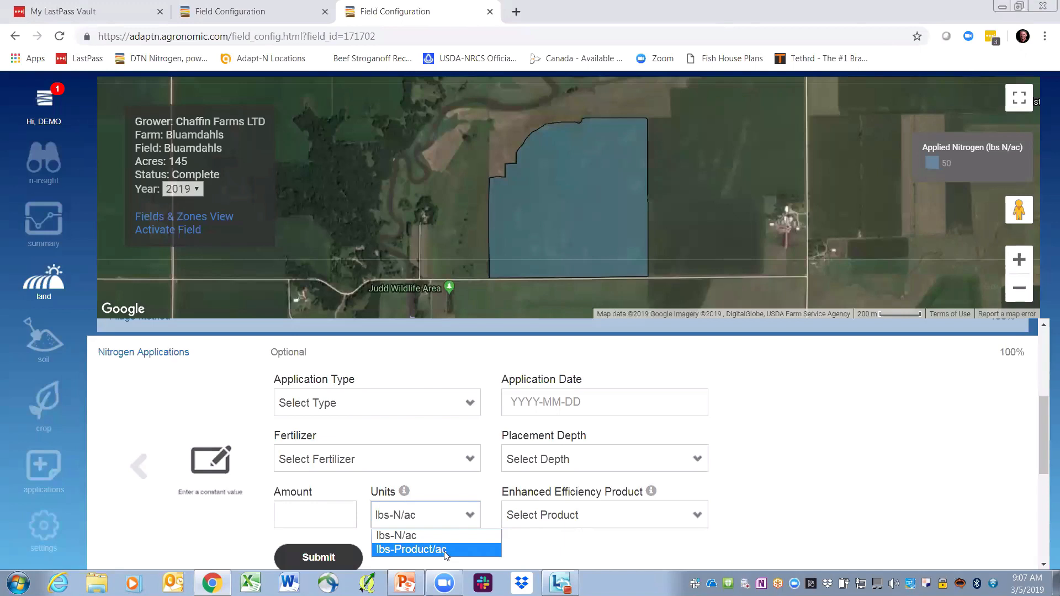
left_click(550, 558)
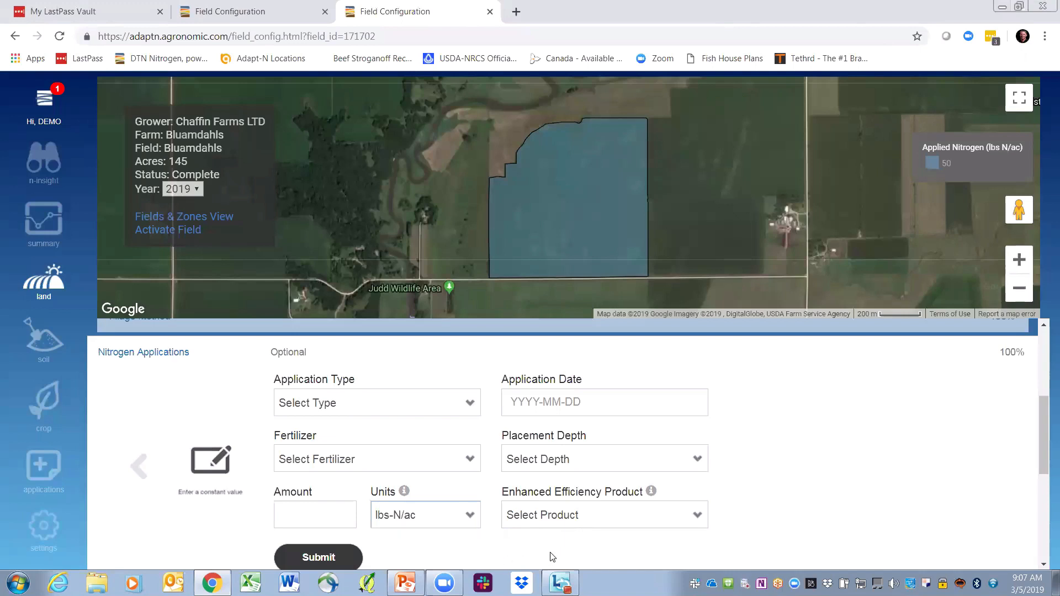
left_click(375, 404)
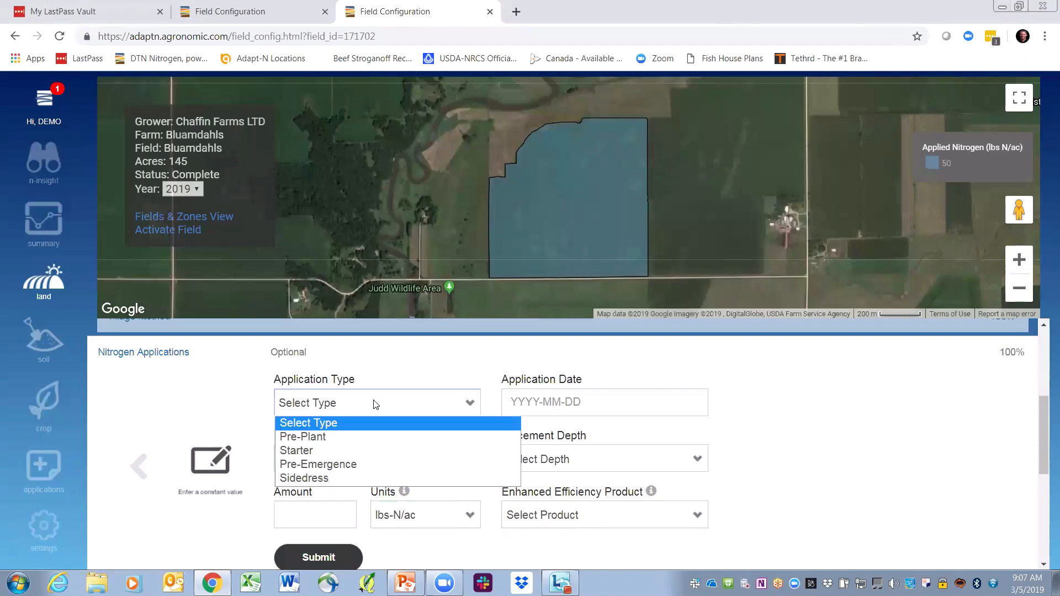
left_click(352, 438)
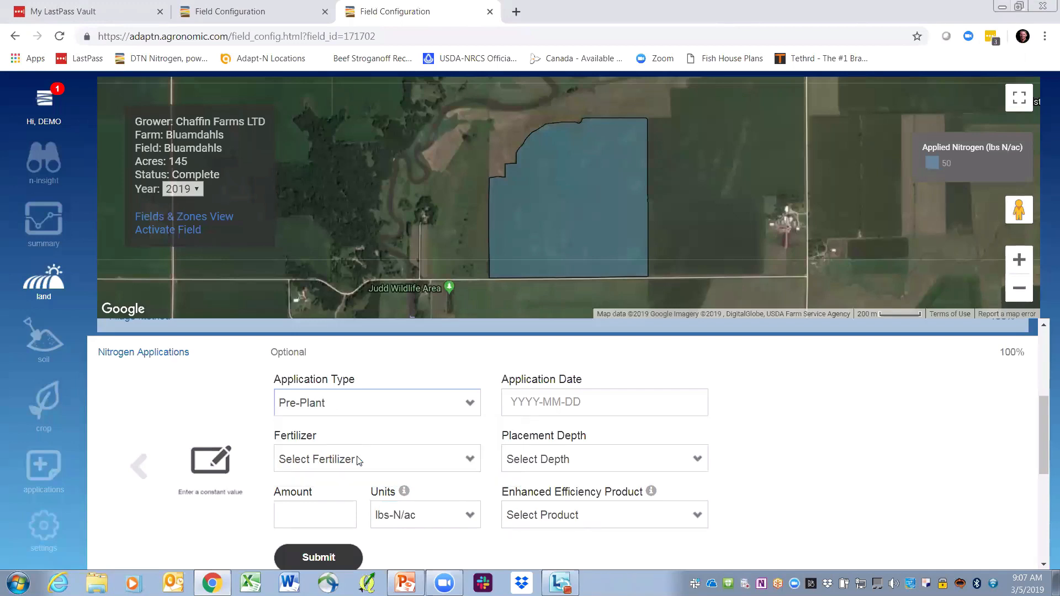
left_click(357, 460)
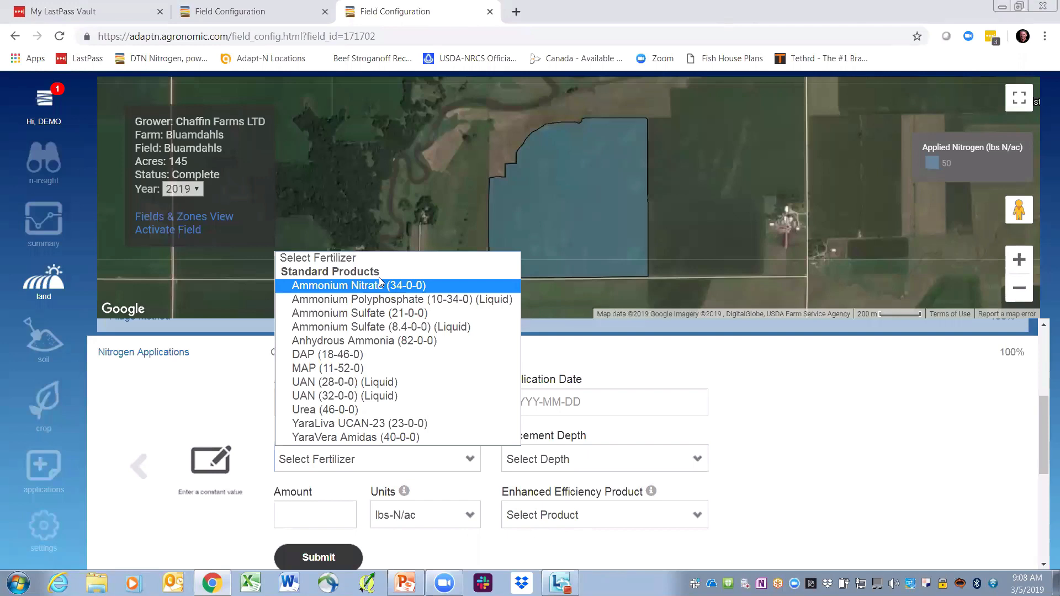
left_click(137, 469)
Examine the field's past nitrogen applications, including the nitrogen rate and product rate columns.
scroll(276, 505, "down", 1)
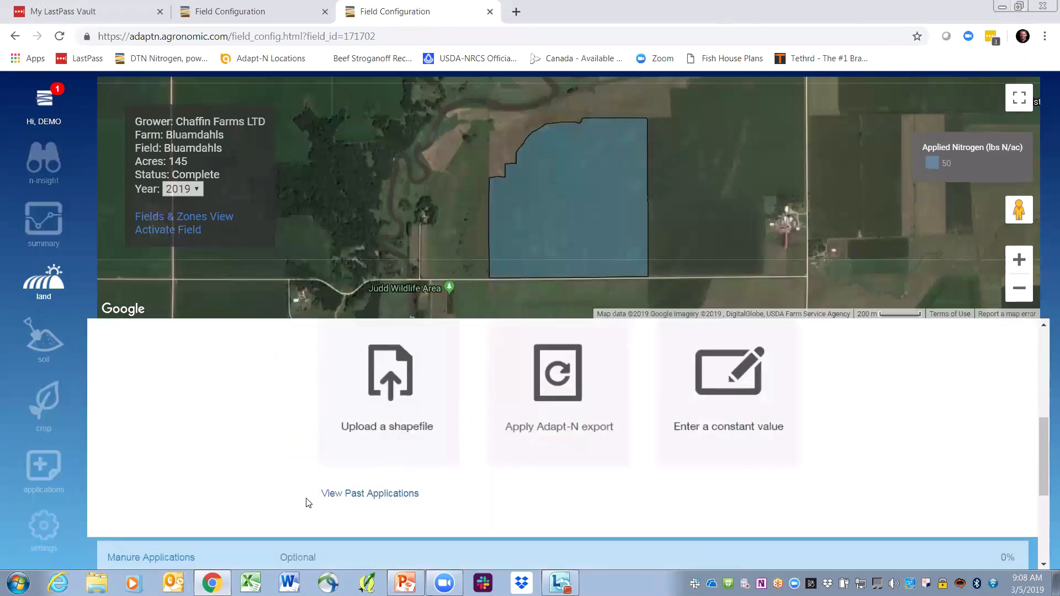
left_click(352, 494)
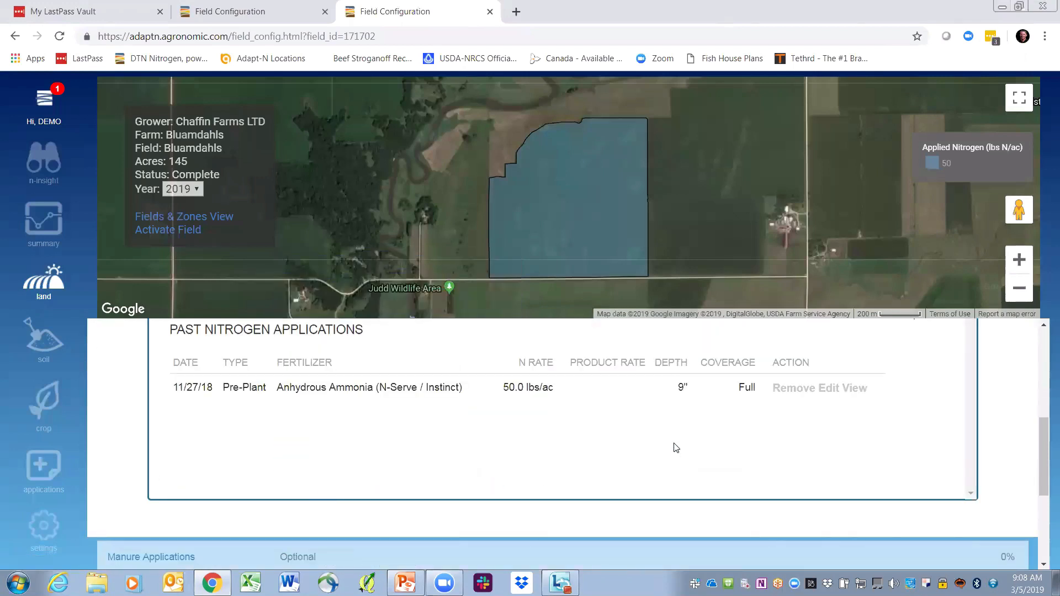
scroll(227, 436, "up", 1)
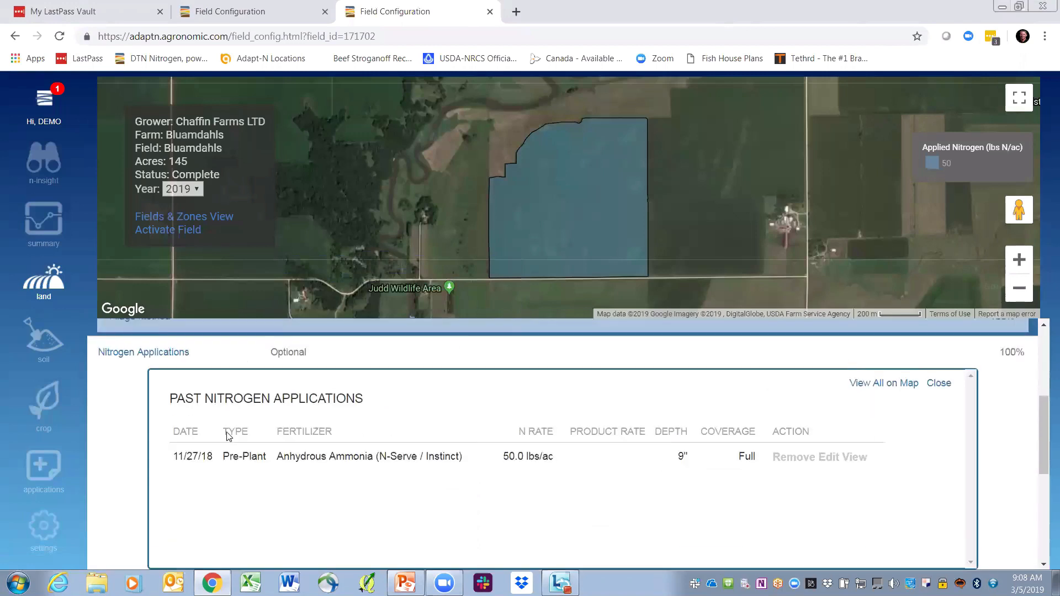
left_click_drag(520, 433, 644, 431)
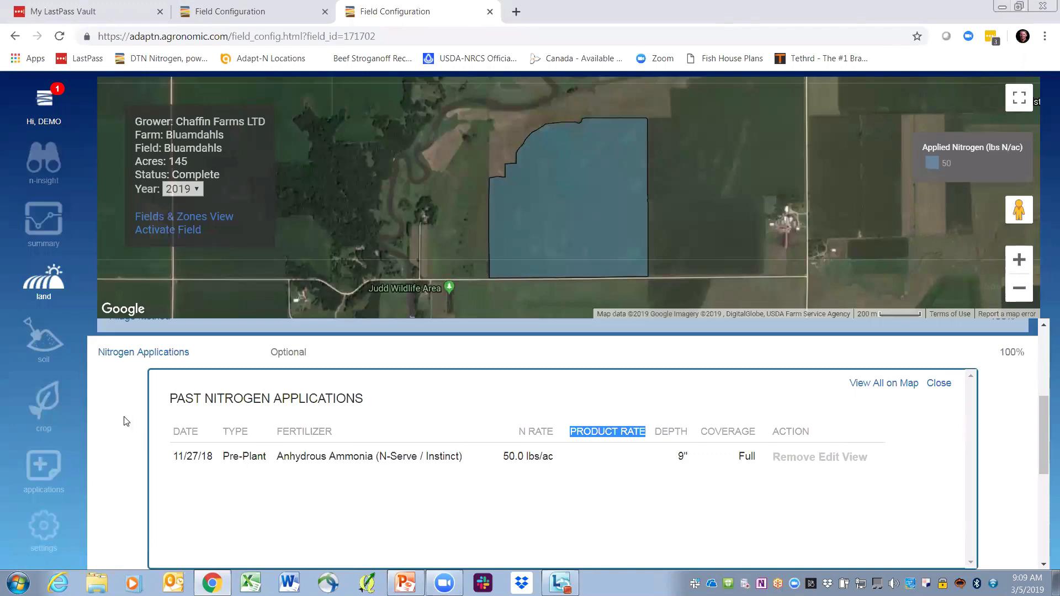
left_click(128, 356)
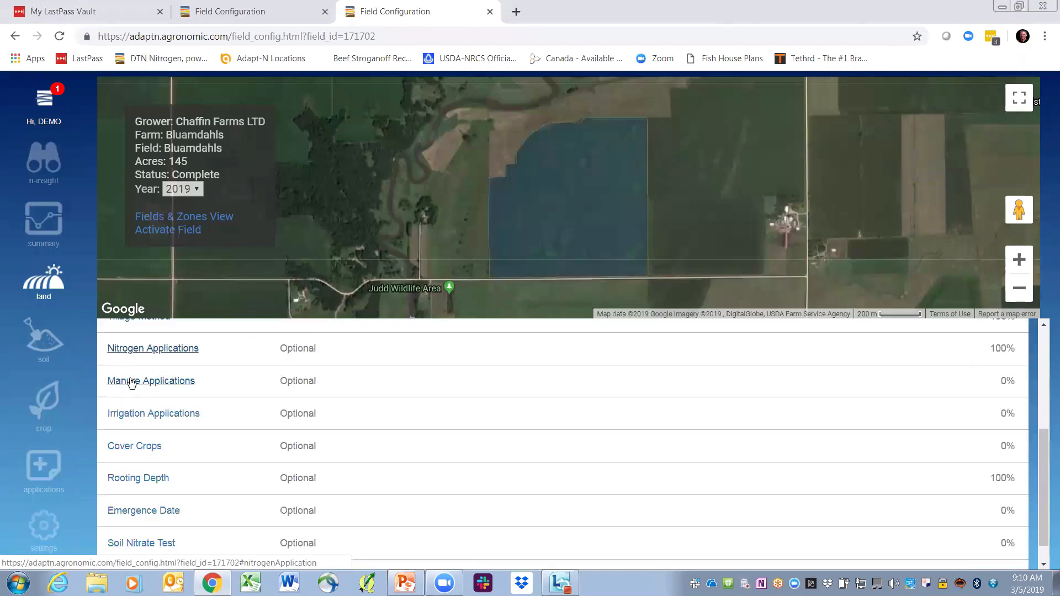
Review the constant-value manure application form and its incorporation method choices, leaving the method unselected.
left_click(131, 380)
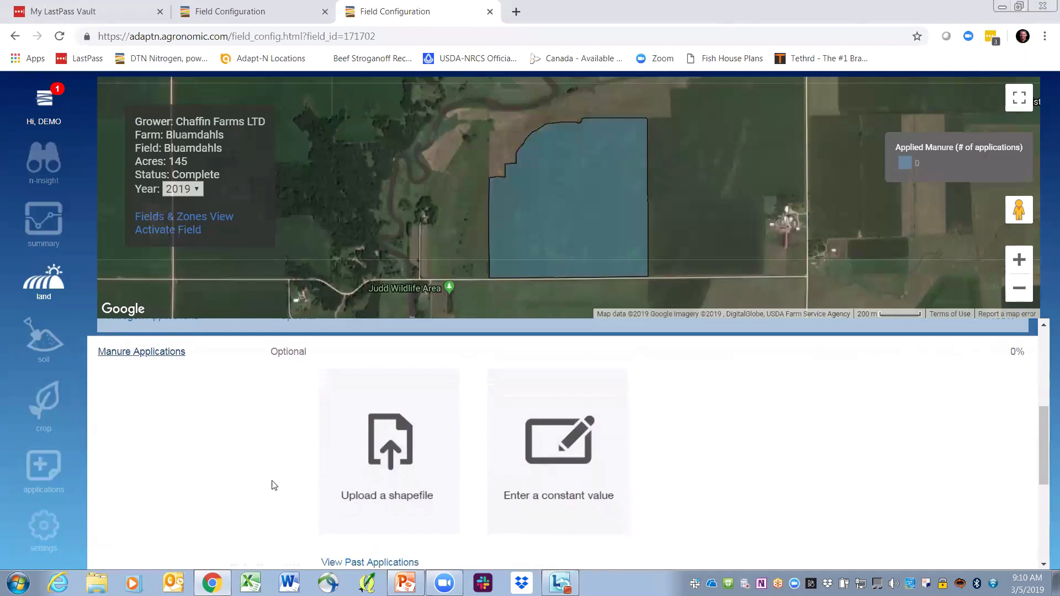
left_click(562, 447)
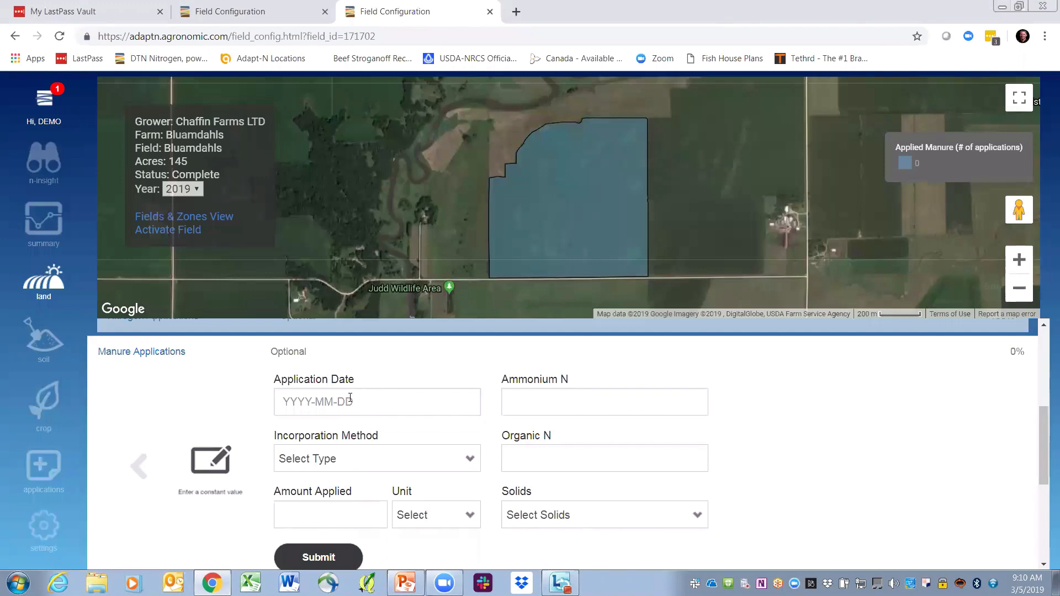
left_click(348, 459)
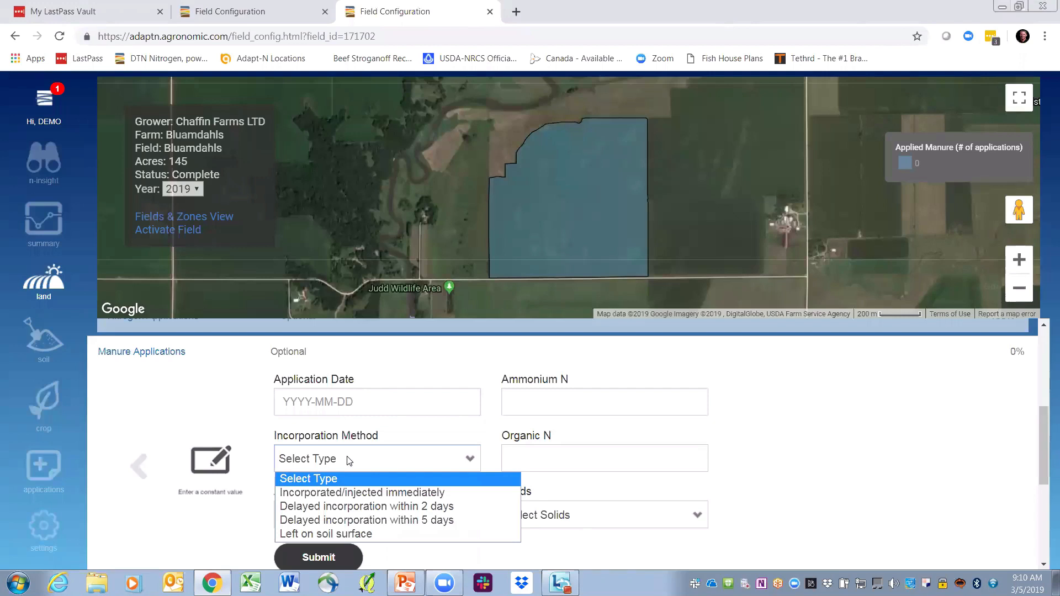
left_click(351, 463)
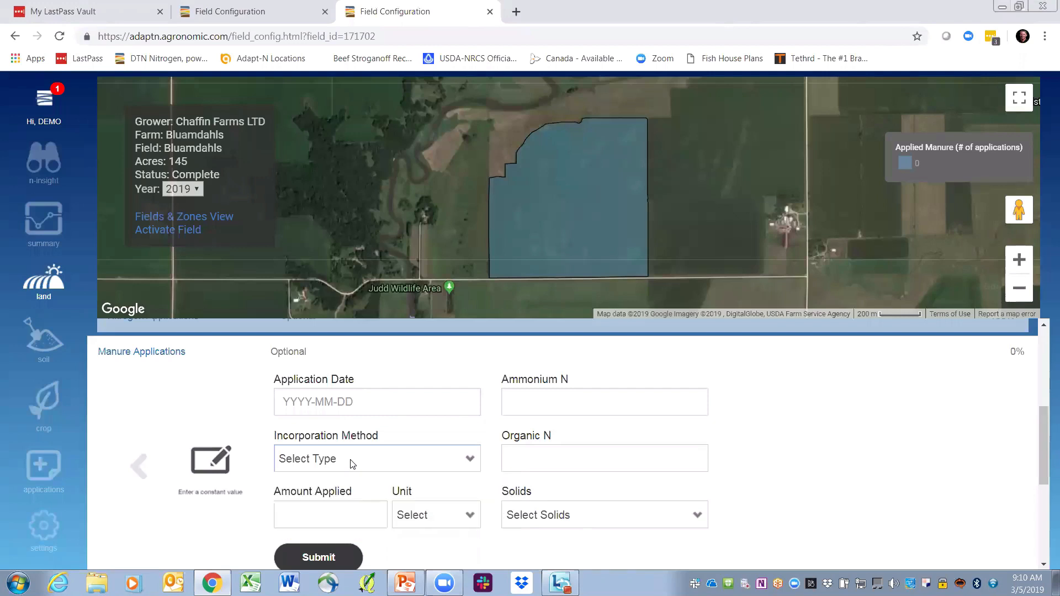
Review the manure form's unit choices and its amount, Ammonium N, Organic N and Solids fields without entering values, and close the section.
left_click(468, 518)
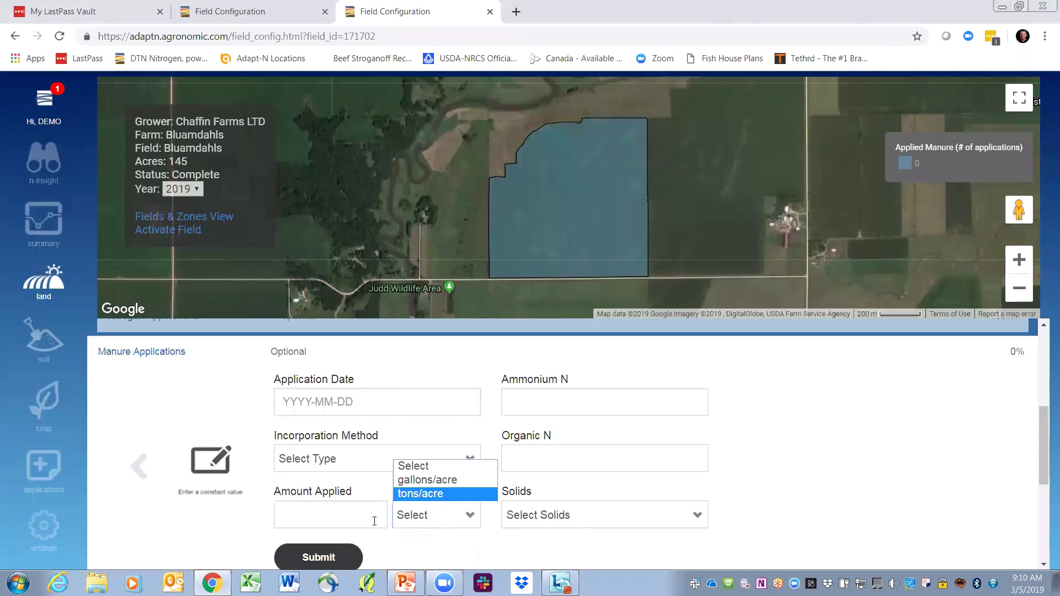
left_click(323, 505)
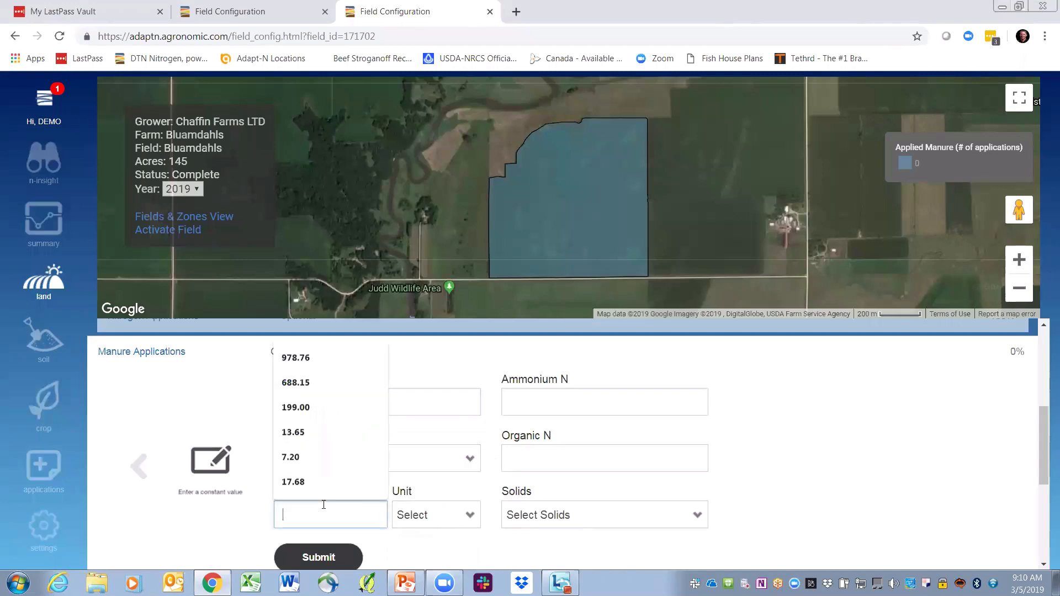
left_click(441, 554)
left_click_drag(502, 380, 575, 380)
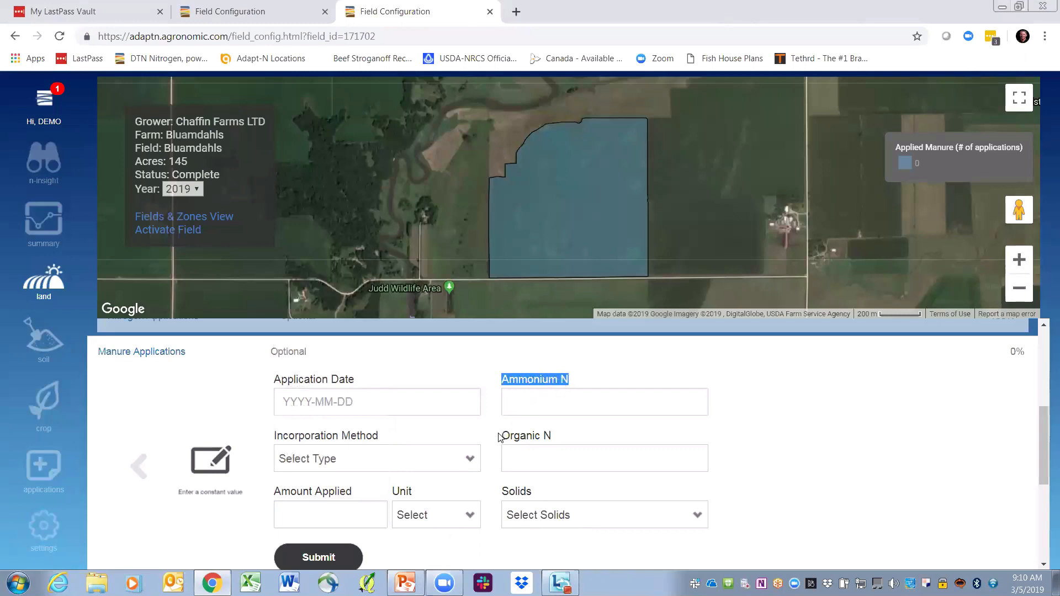
left_click_drag(504, 440, 557, 440)
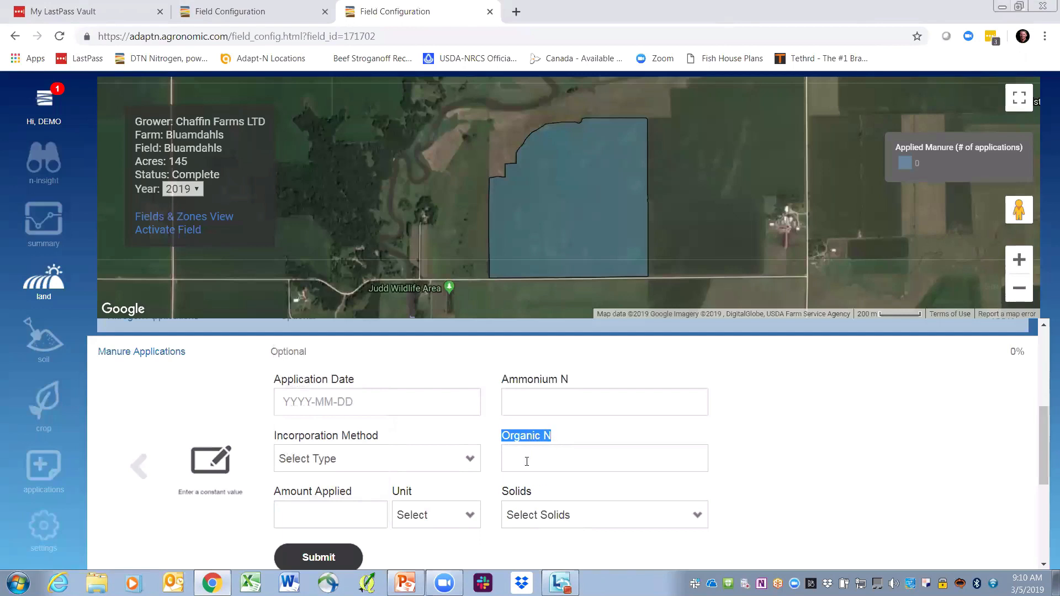
left_click_drag(504, 493, 534, 494)
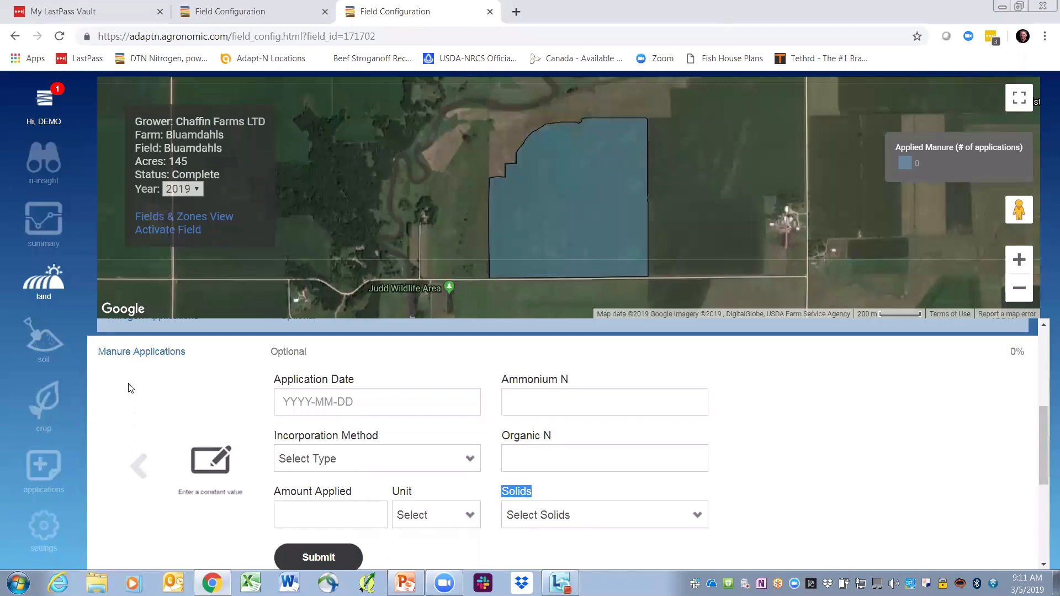
left_click(141, 356)
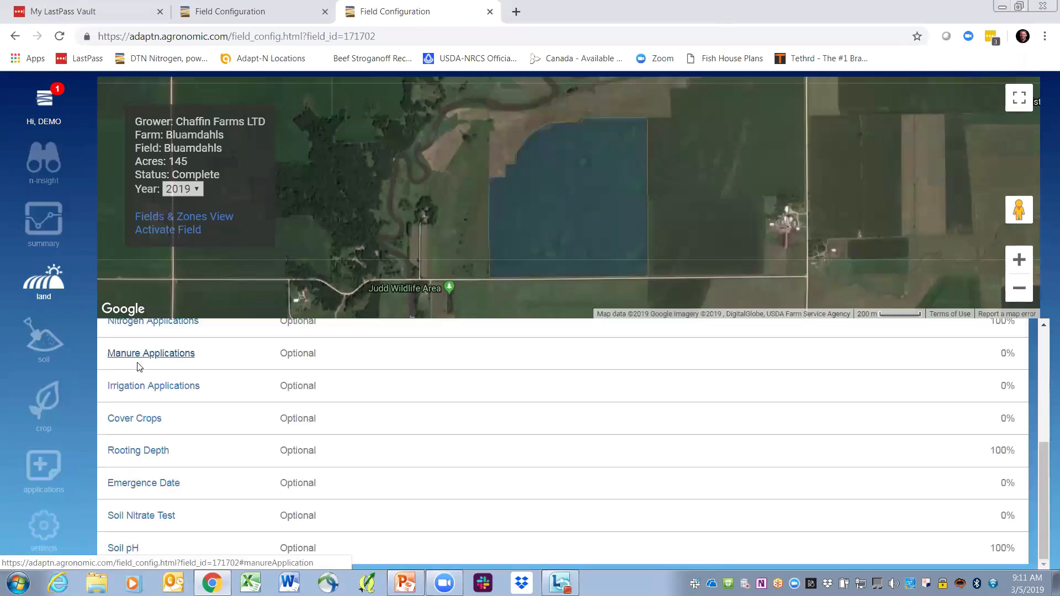
Review the constant-value irrigation form's inch amounts and application date field without choosing any, and close Irrigation Applications.
left_click(137, 388)
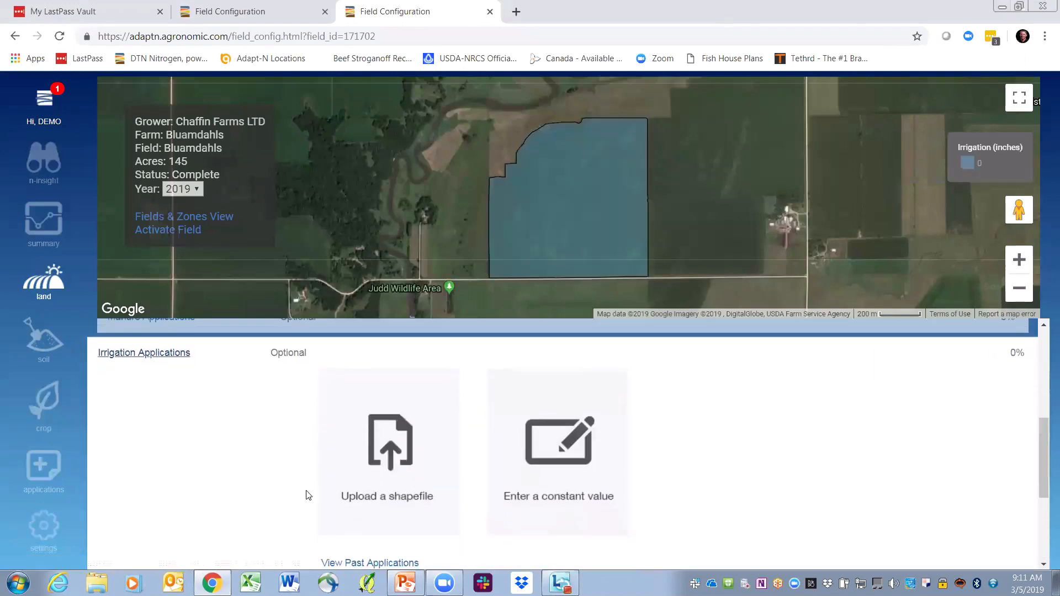
left_click(545, 458)
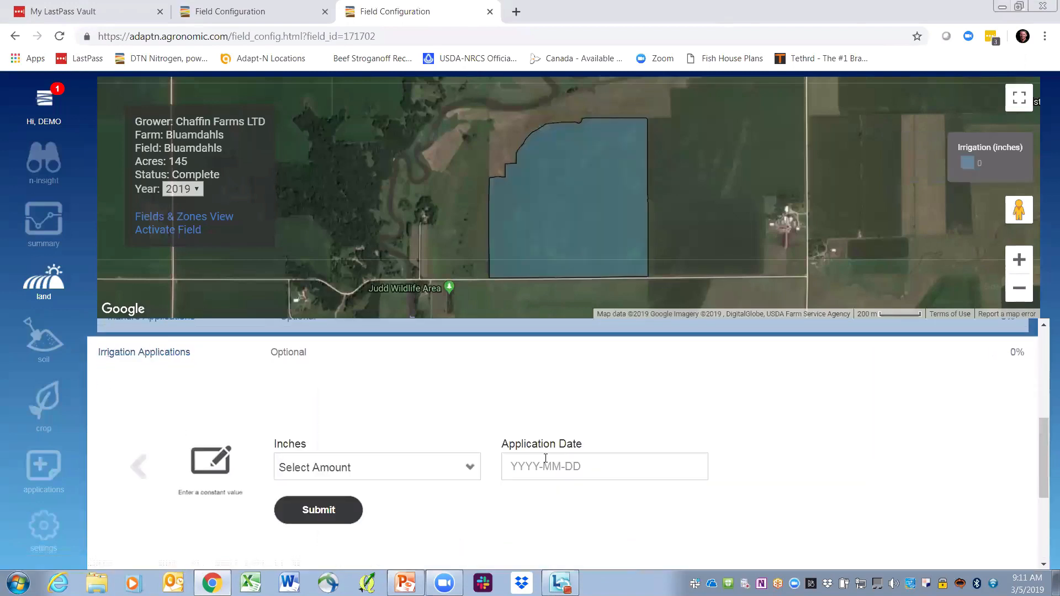
left_click(472, 471)
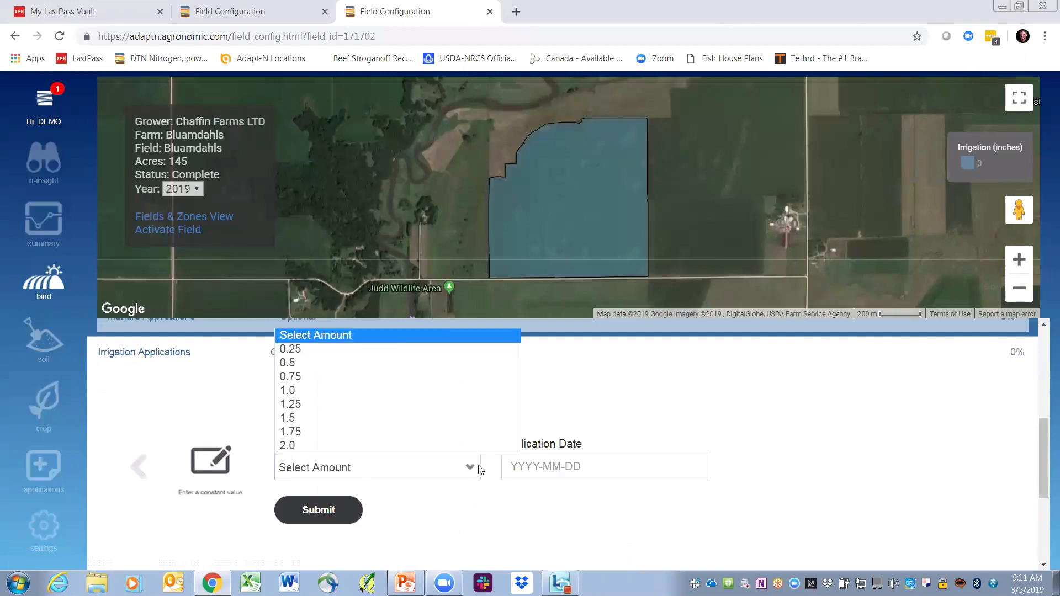
left_click(580, 468)
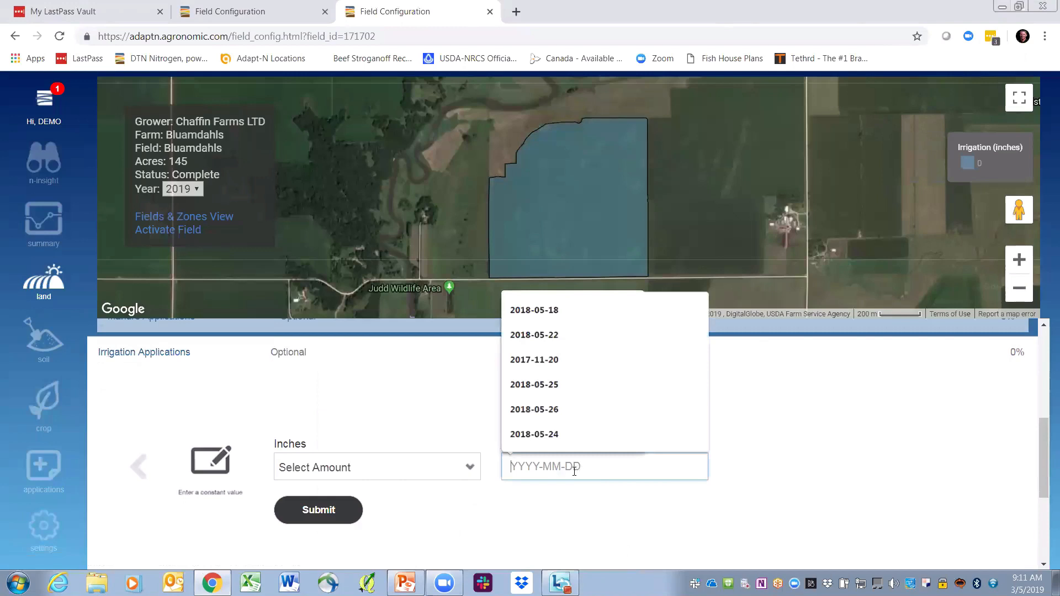
left_click(142, 467)
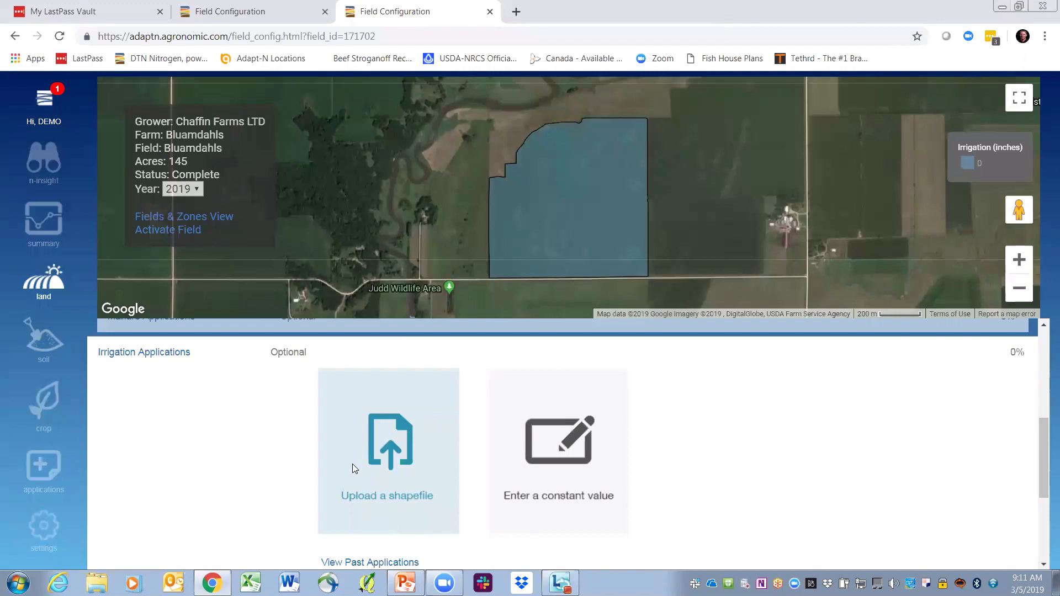
left_click(164, 356)
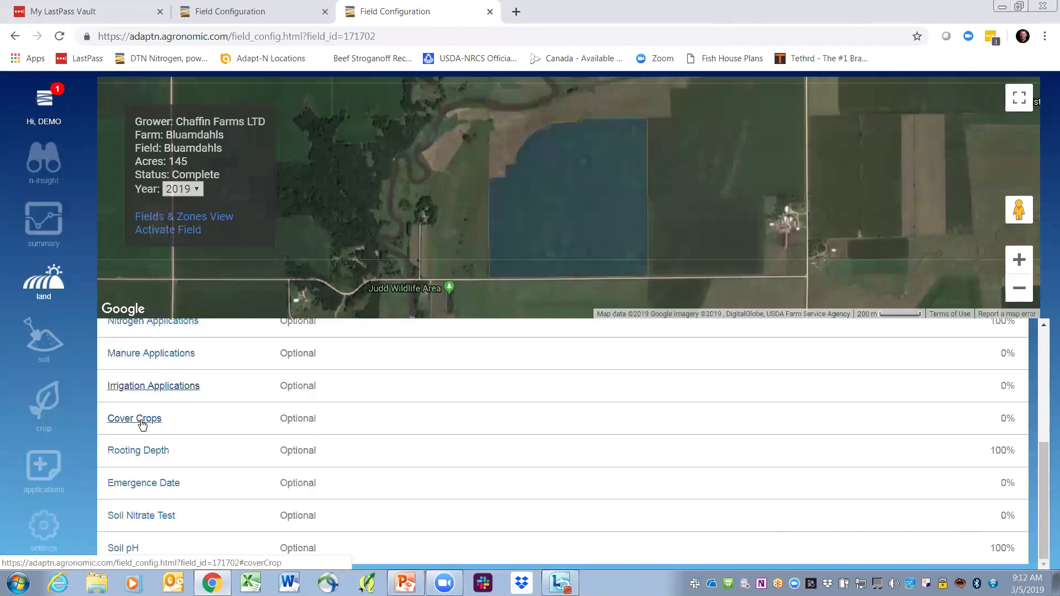
In the Cover Crops form, try Mix - 50% Grass, 50% Legume as the type and Stem Elongation as the termination stage.
left_click(142, 421)
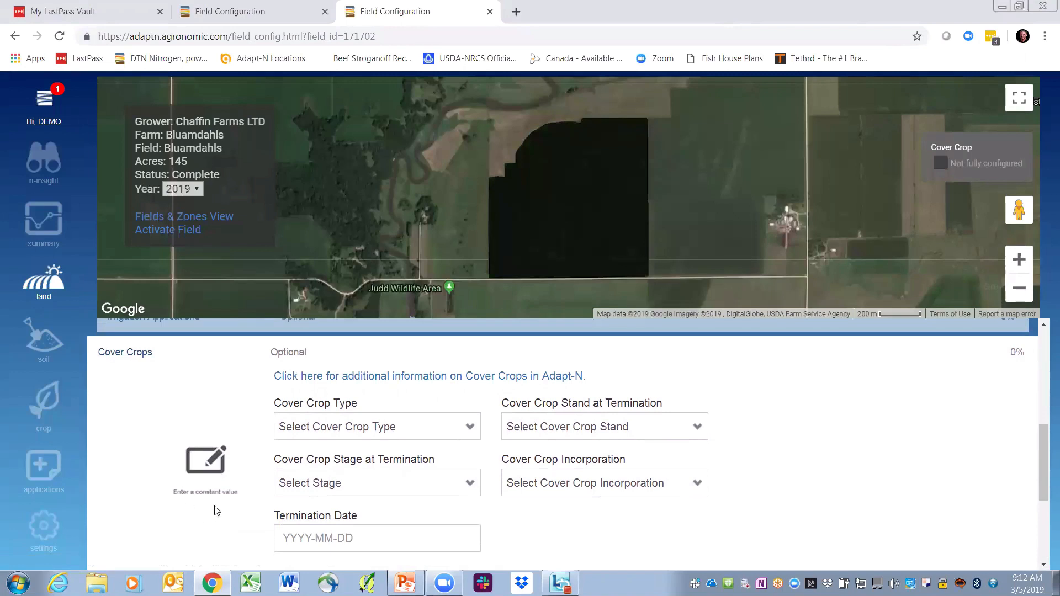
left_click(471, 428)
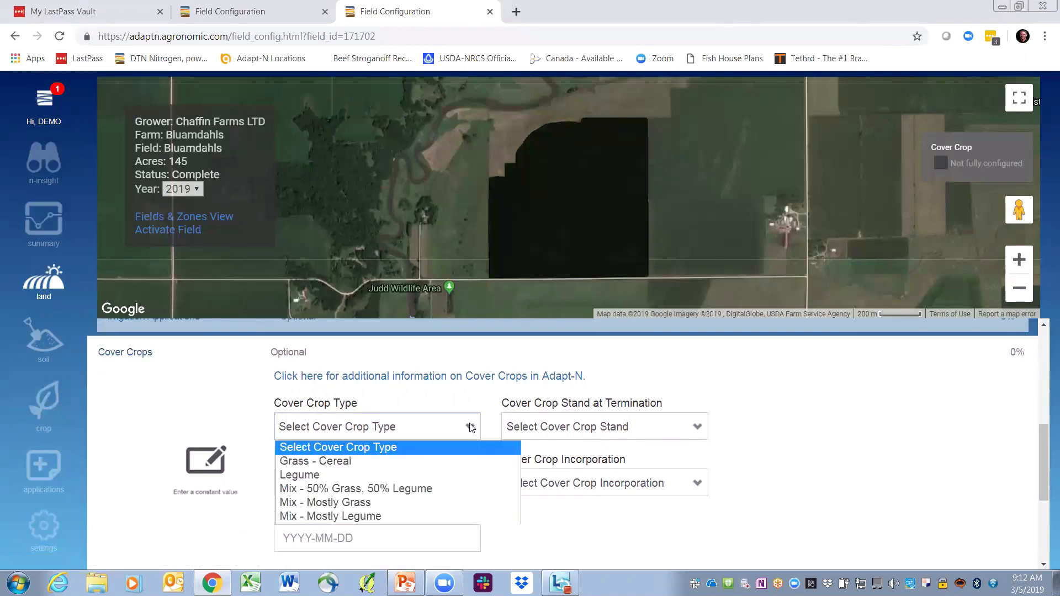
left_click(425, 489)
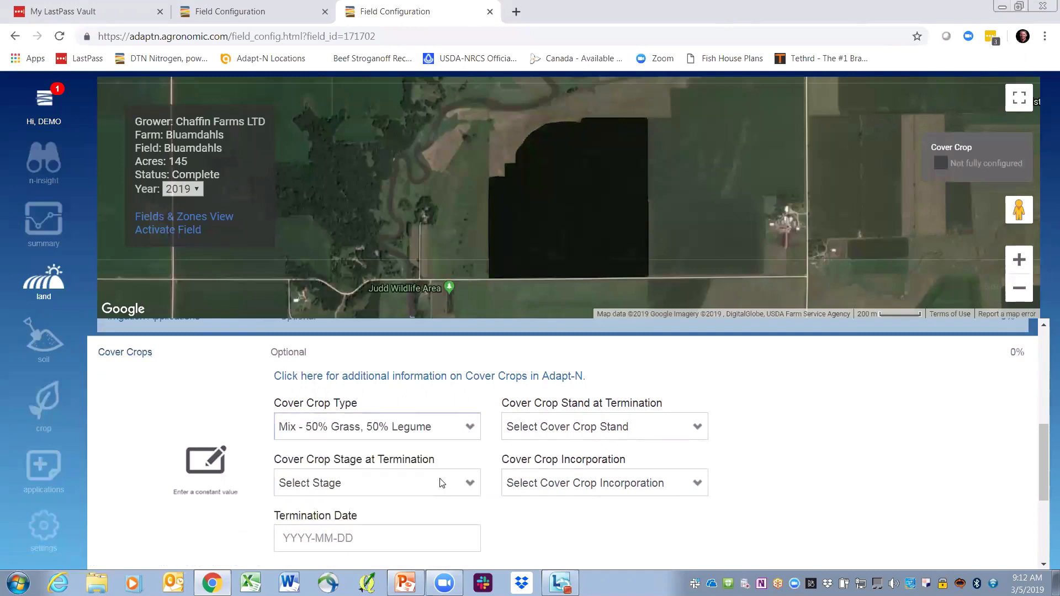
left_click(470, 484)
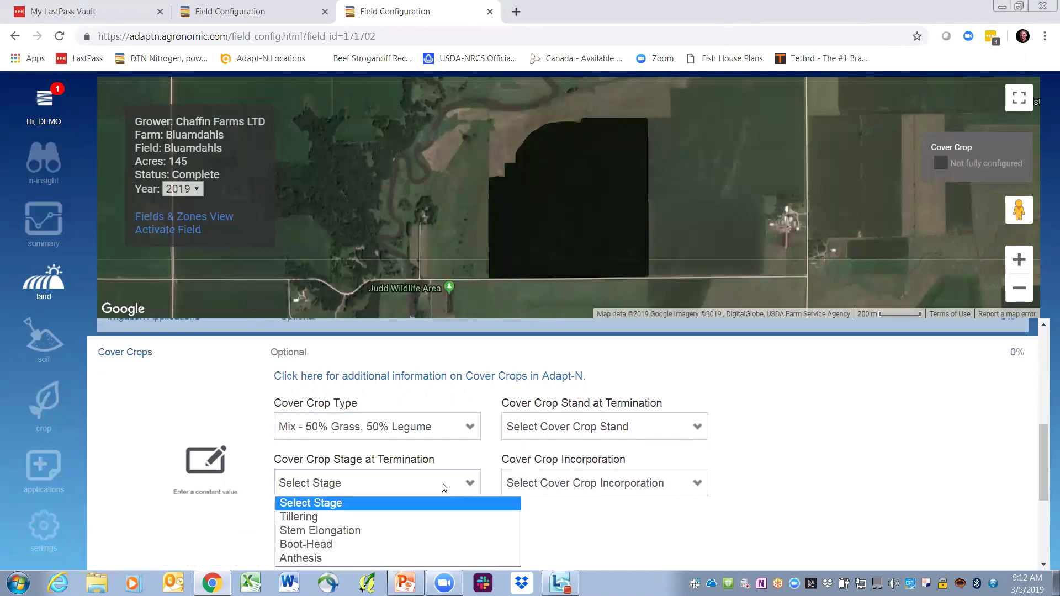
left_click(356, 532)
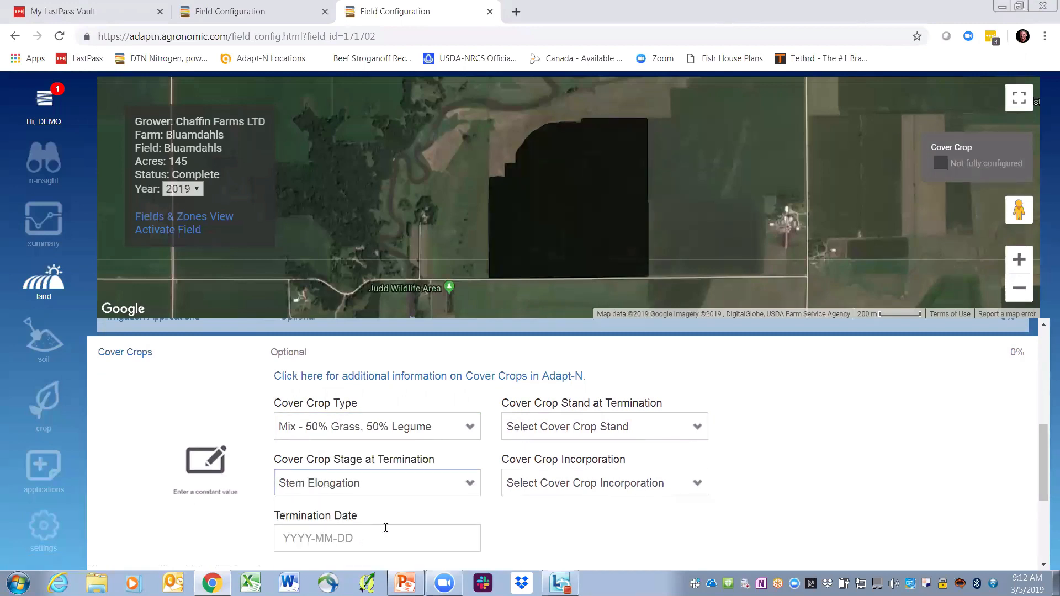
left_click(425, 540)
Review the cover crop stand and incorporation choices without selecting any, and close the Cover Crops section without submitting.
left_click(639, 427)
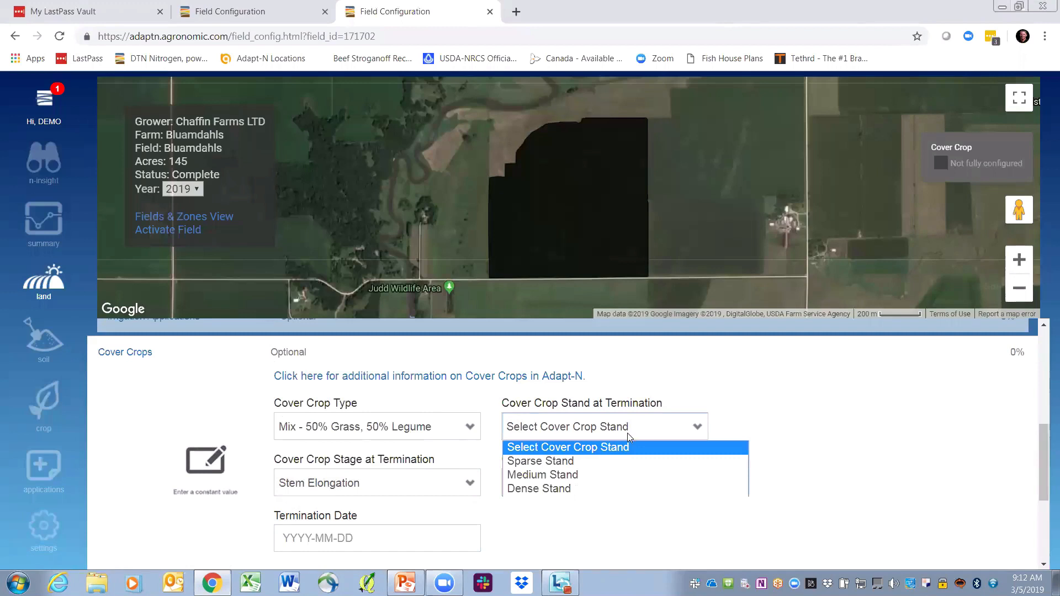
left_click(630, 512)
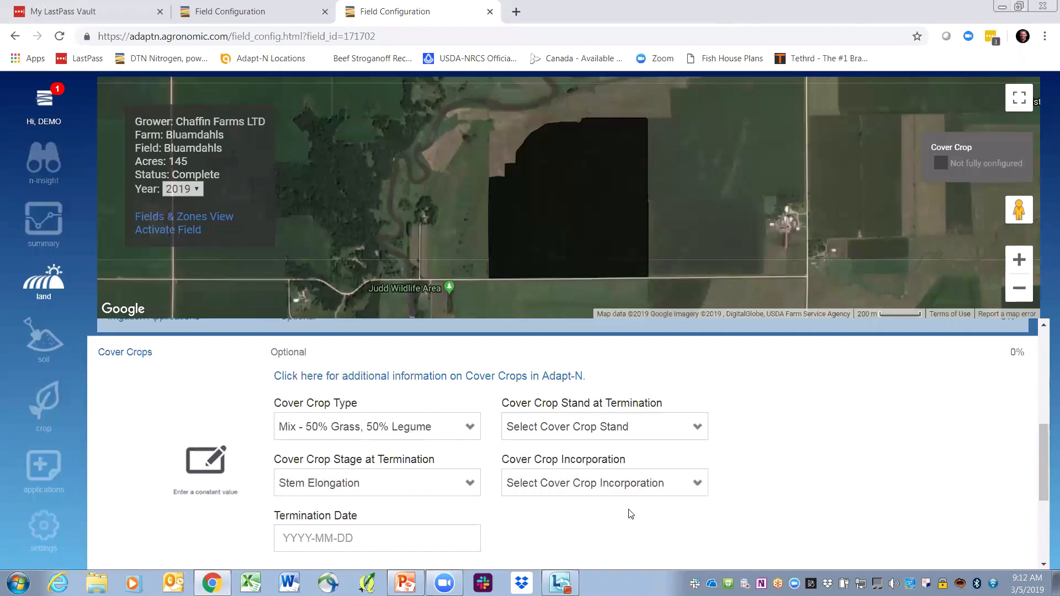
left_click(647, 484)
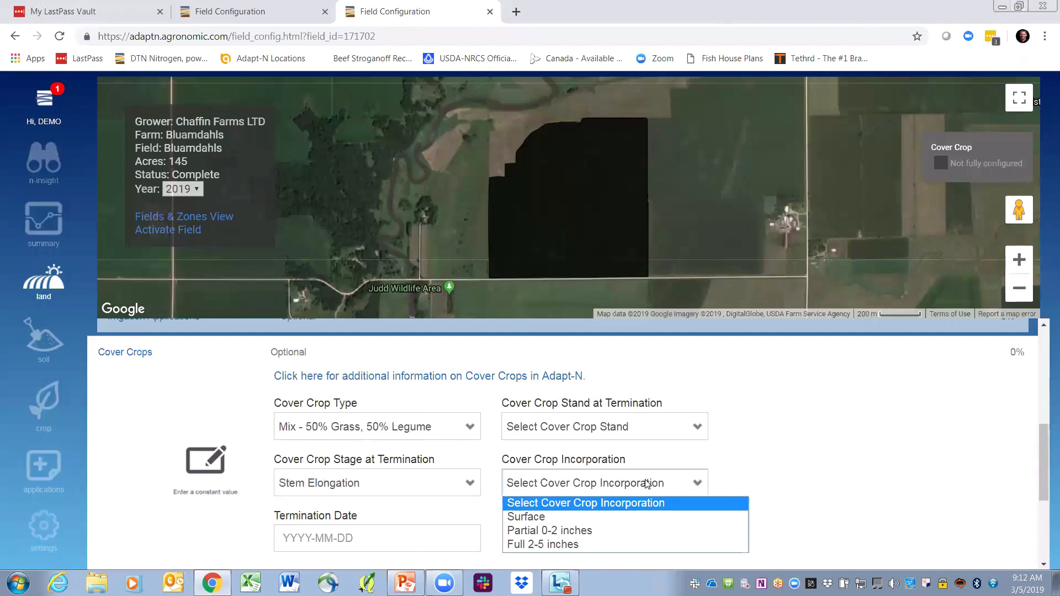
left_click(760, 463)
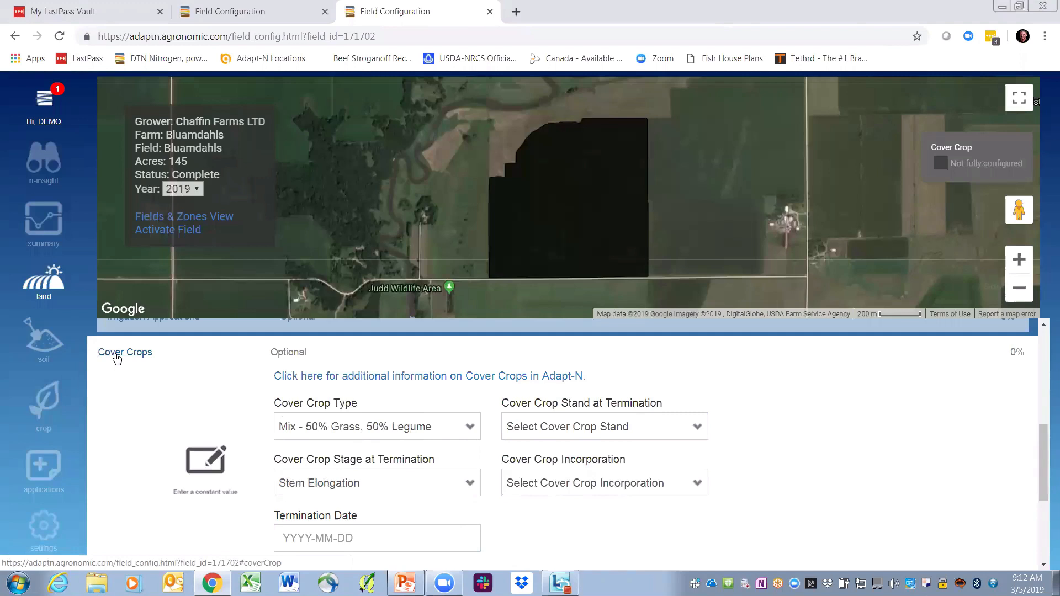
left_click(117, 355)
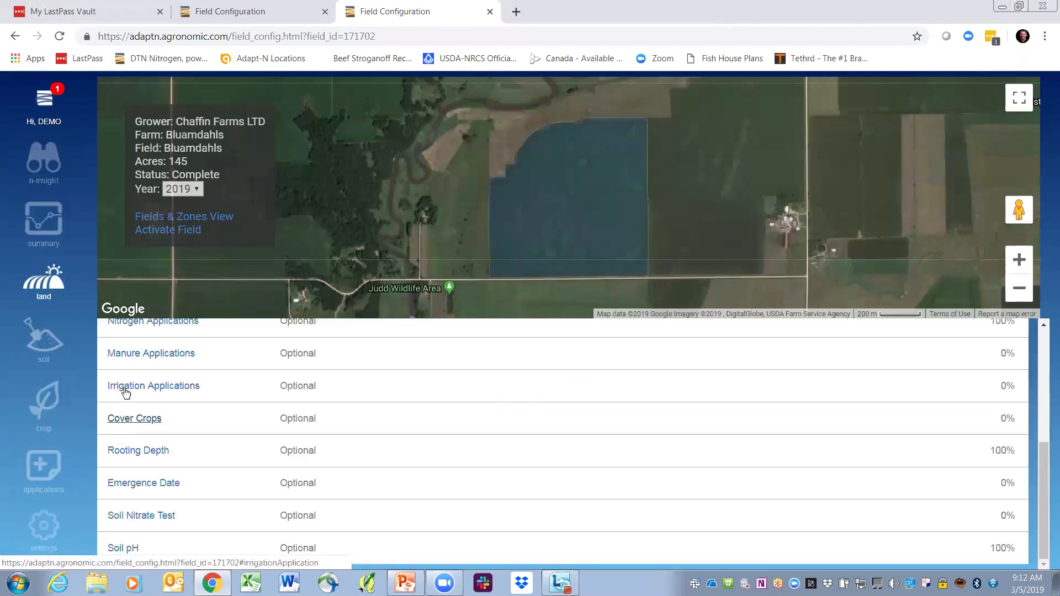
Review the constant-value Rooting Depth form and its deeper, shallower and fixed-range amounts without selecting one, and close the section.
left_click(136, 452)
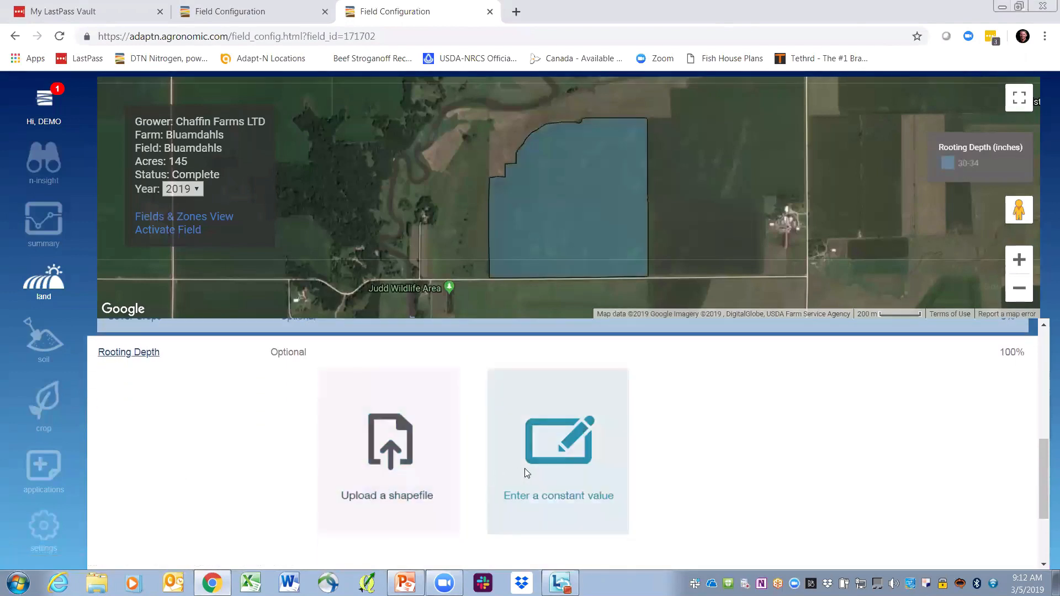
left_click(569, 456)
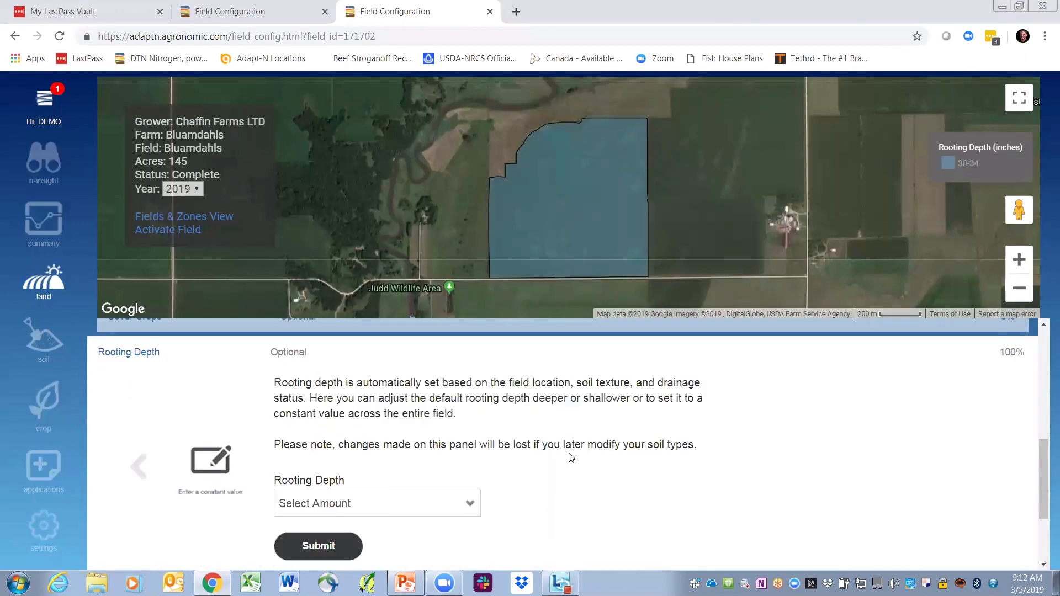
left_click(471, 506)
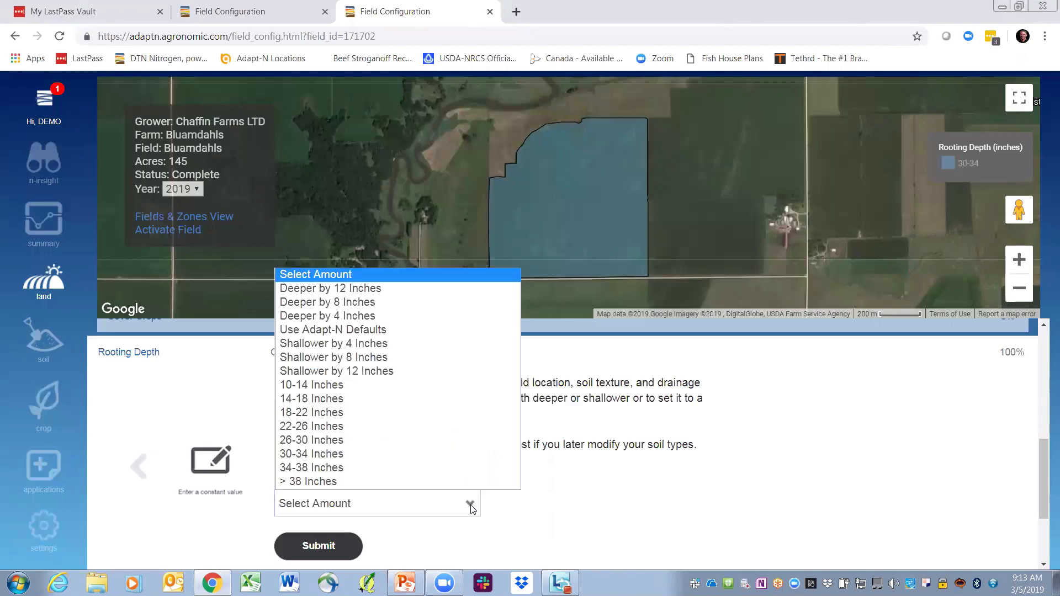
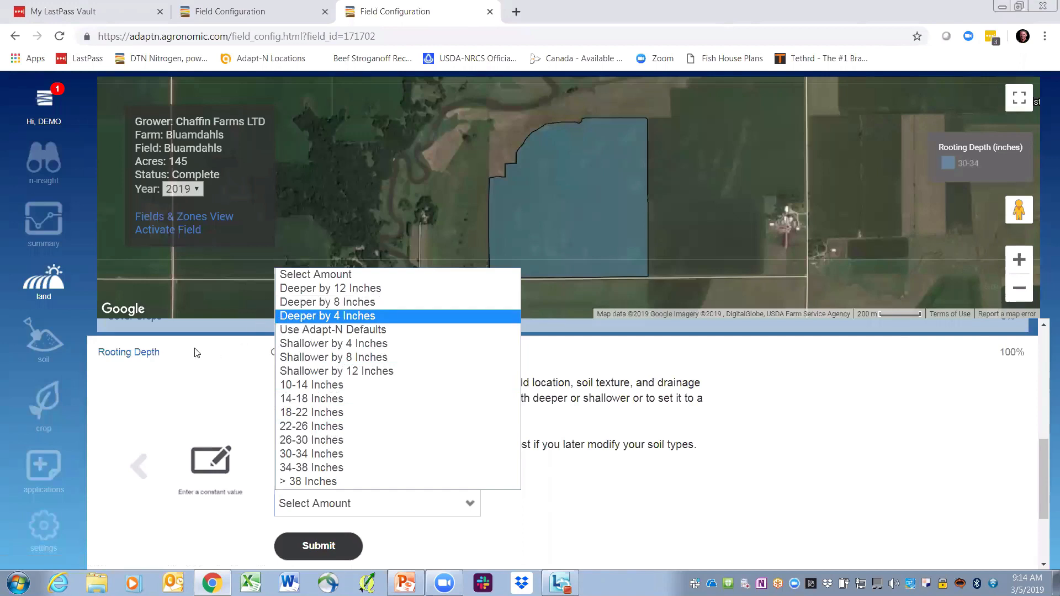
left_click(143, 358)
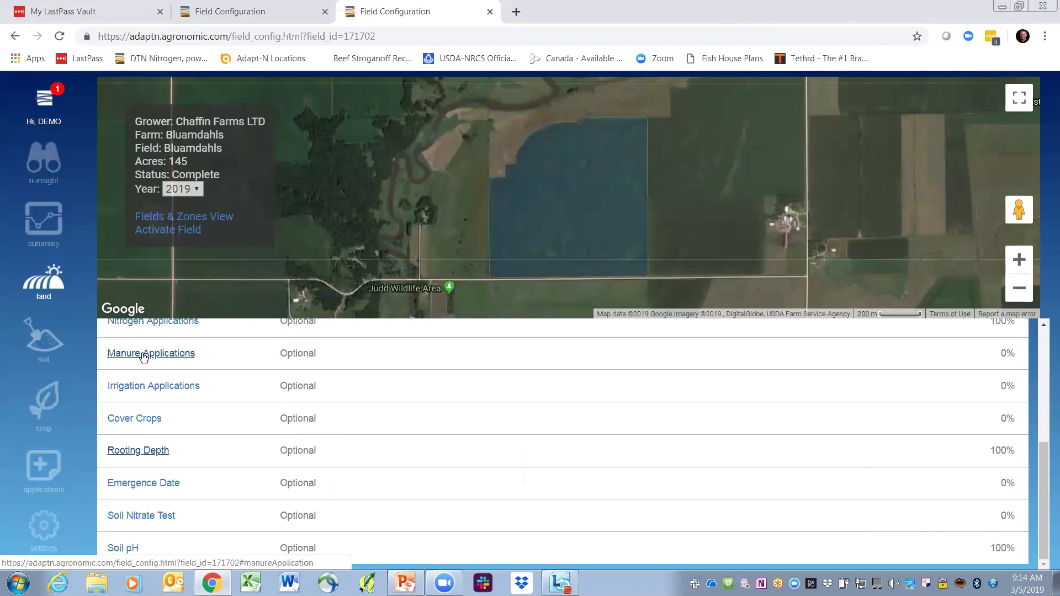
Review the constant-value Emergence Date form without entering a date, and close the Emergence Date section.
left_click(132, 484)
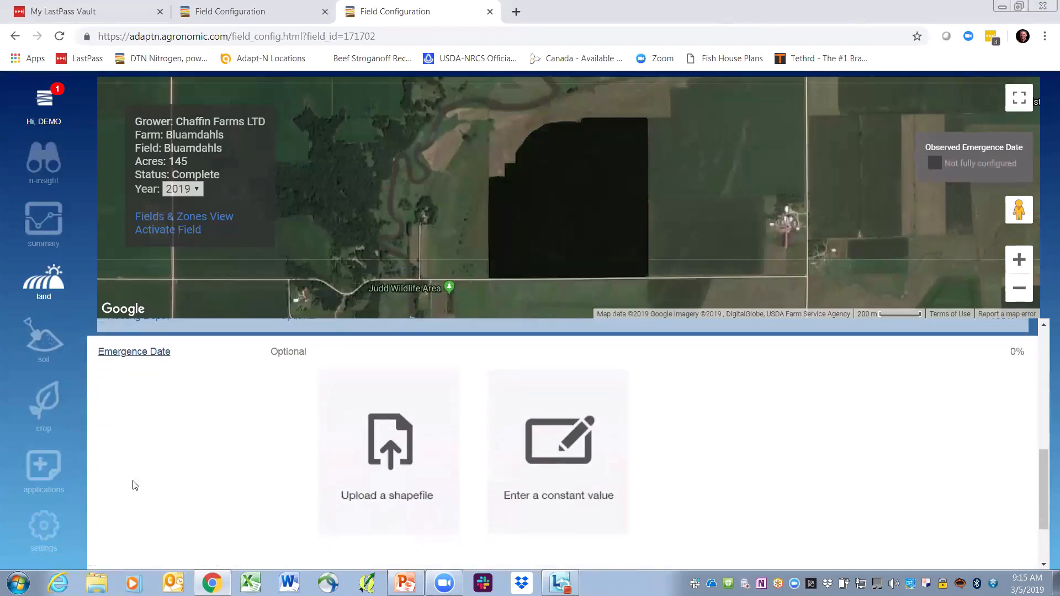
left_click(547, 445)
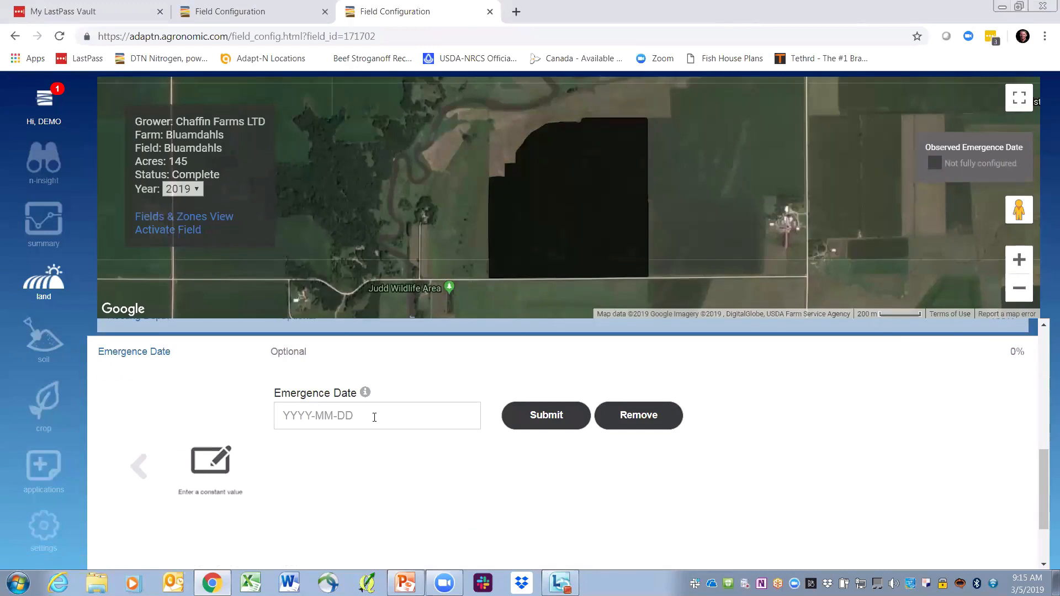
left_click(140, 469)
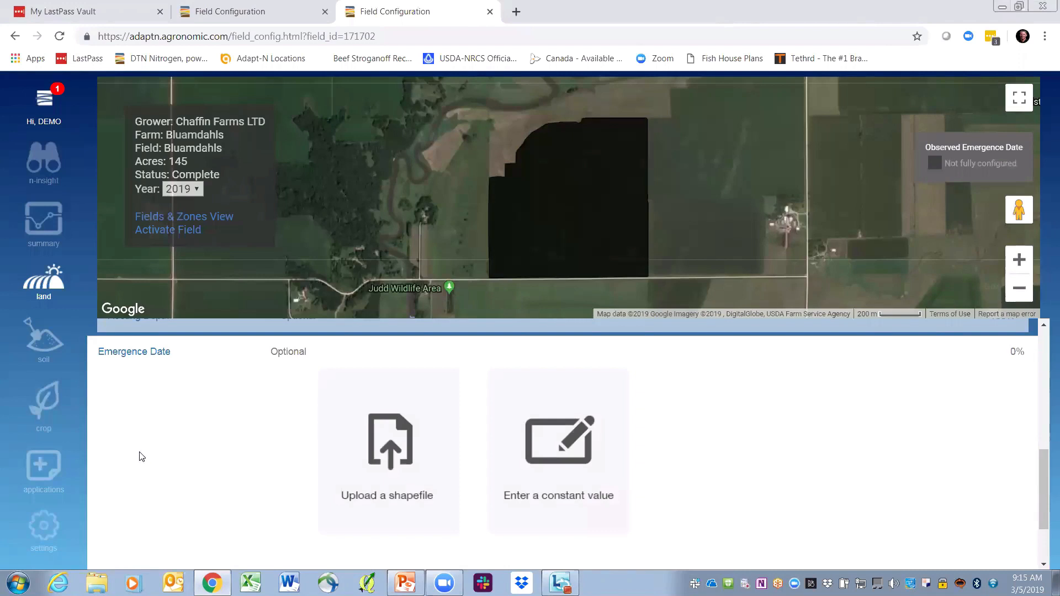
left_click(138, 356)
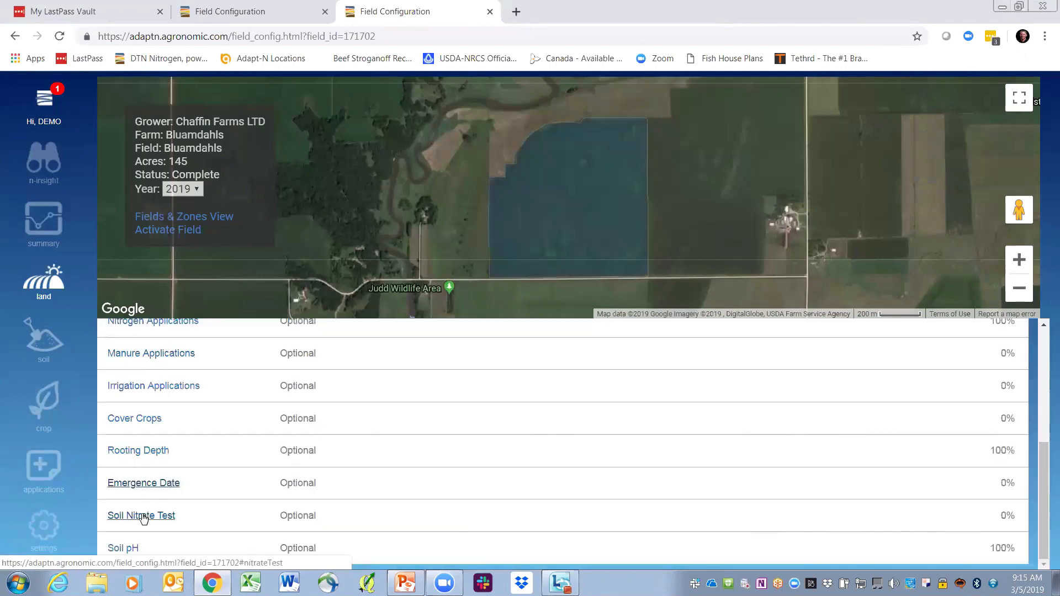
Review the constant-value Soil Nitrate Test form's test date, depth and PPM fields, and return to the input method choices.
left_click(142, 515)
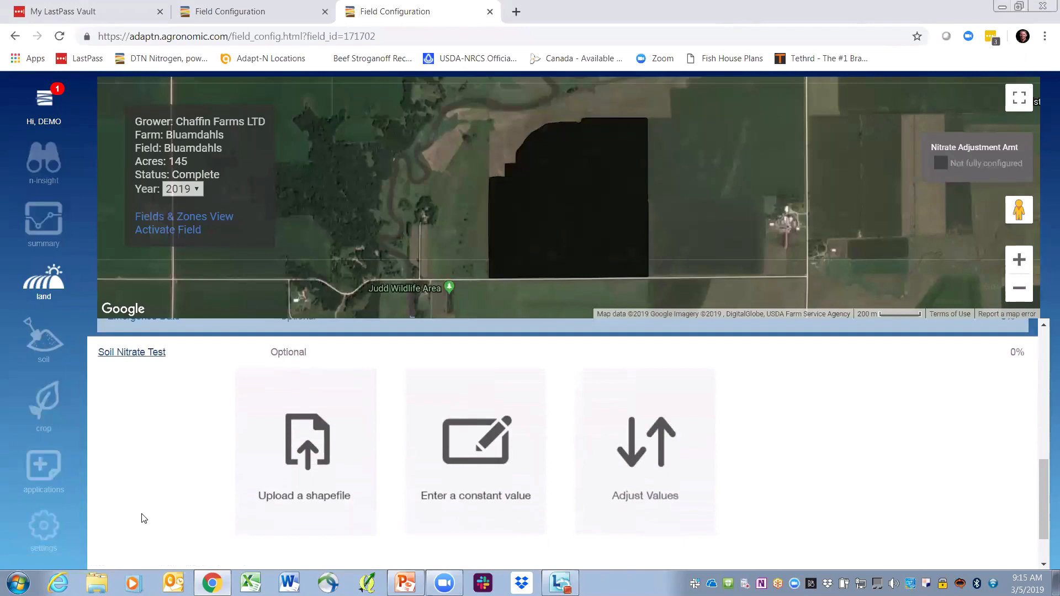
left_click(467, 444)
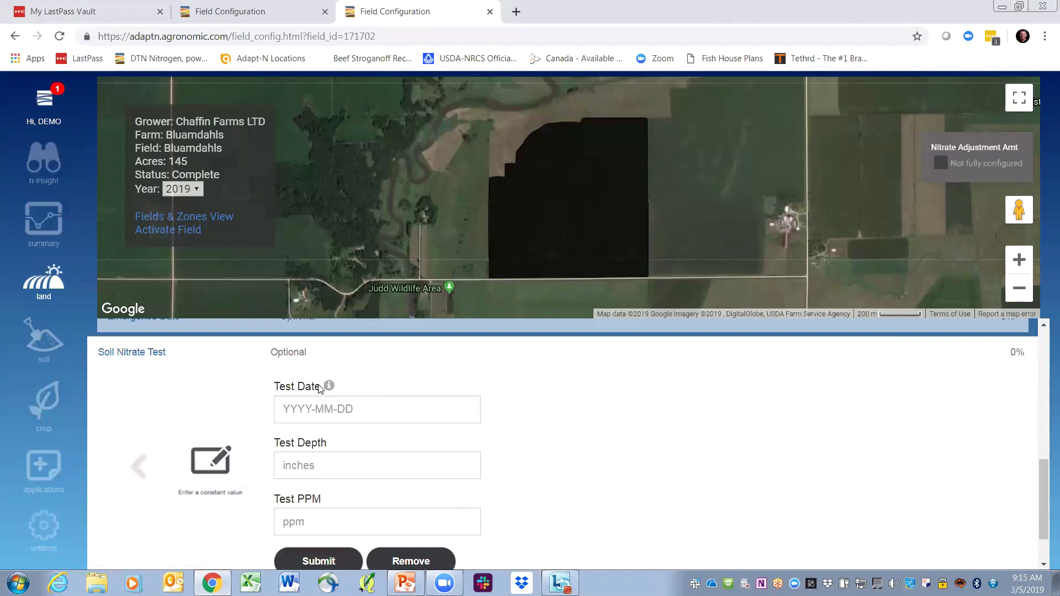
left_click_drag(321, 389, 274, 390)
left_click_drag(326, 447, 275, 452)
left_click(327, 451)
mouse_move(324, 500)
left_mouse_down()
mouse_move(274, 502)
mouse_move(317, 503)
left_mouse_up()
left_click(274, 503)
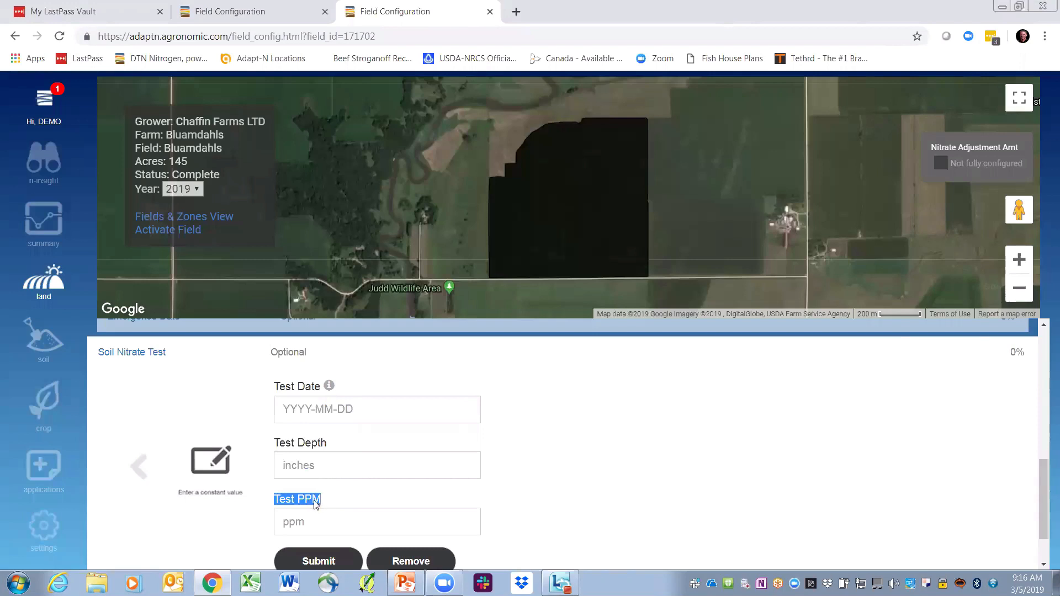
left_click(140, 468)
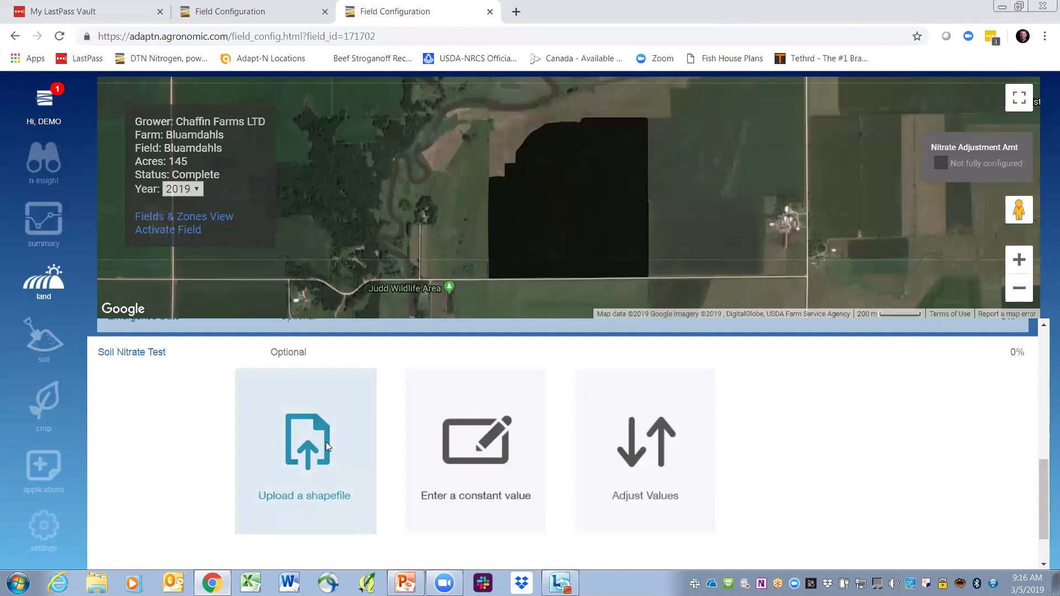
Review the Soil Nitrate Test's Adjust Values form and its adjustment factor options without selecting one, and close the section.
left_click(638, 449)
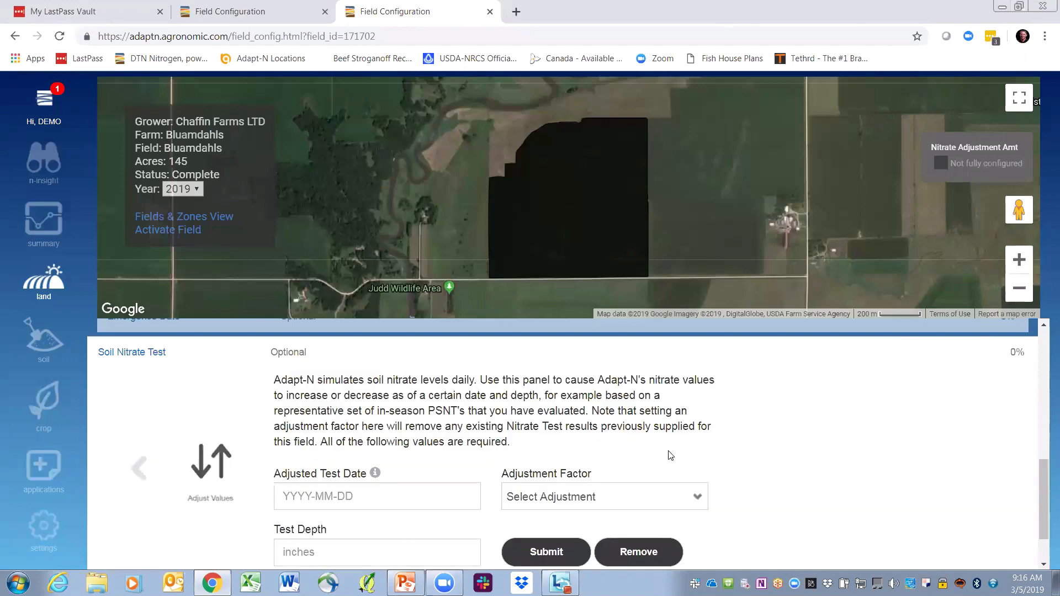
left_click(698, 498)
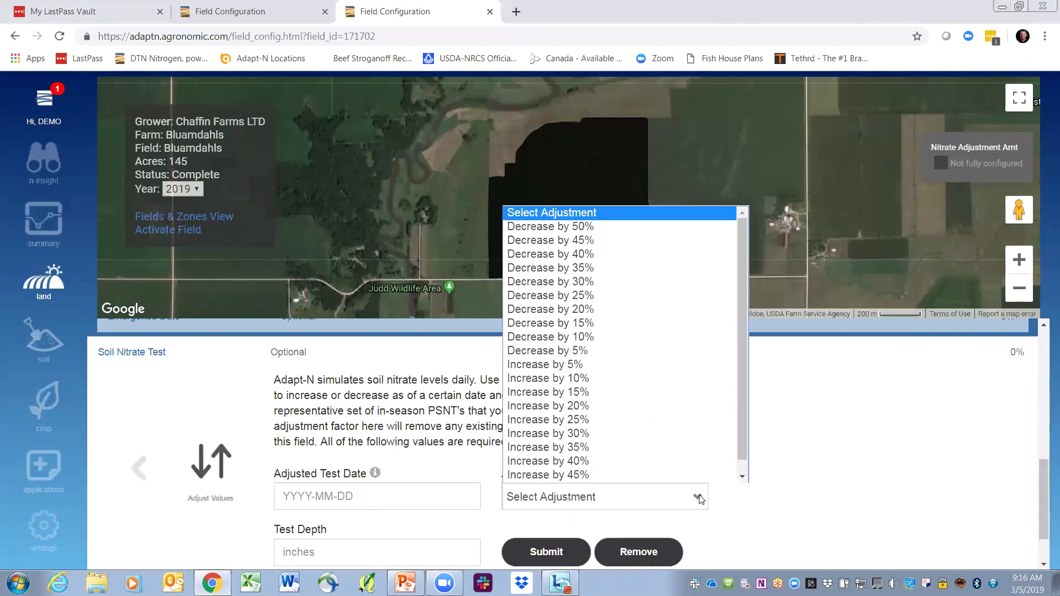
left_click(813, 478)
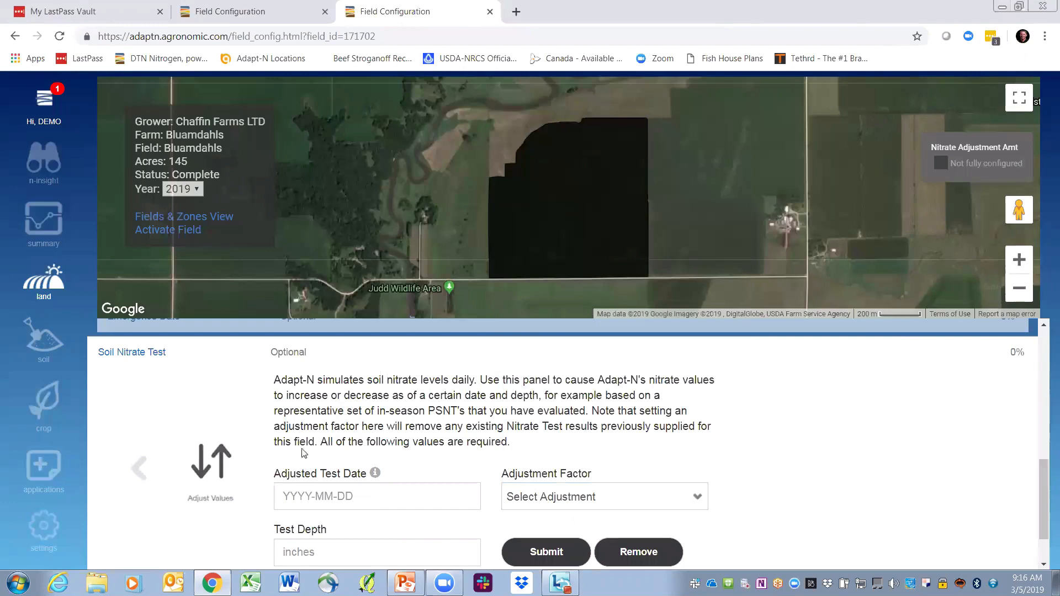
left_click(135, 354)
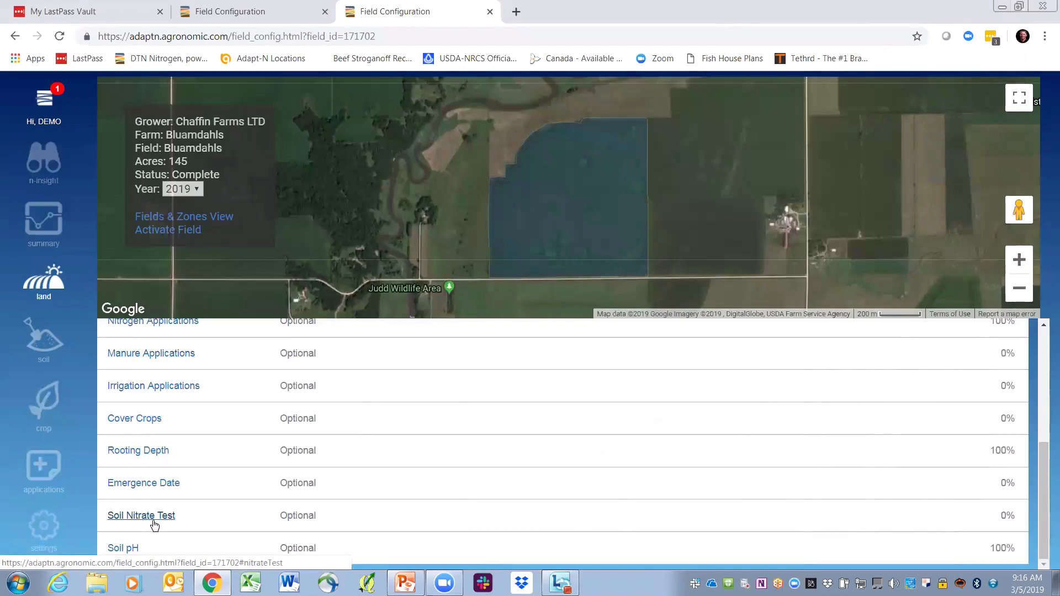
Review the Soil pH map and its input method choices, and close the Soil pH section.
left_click(121, 549)
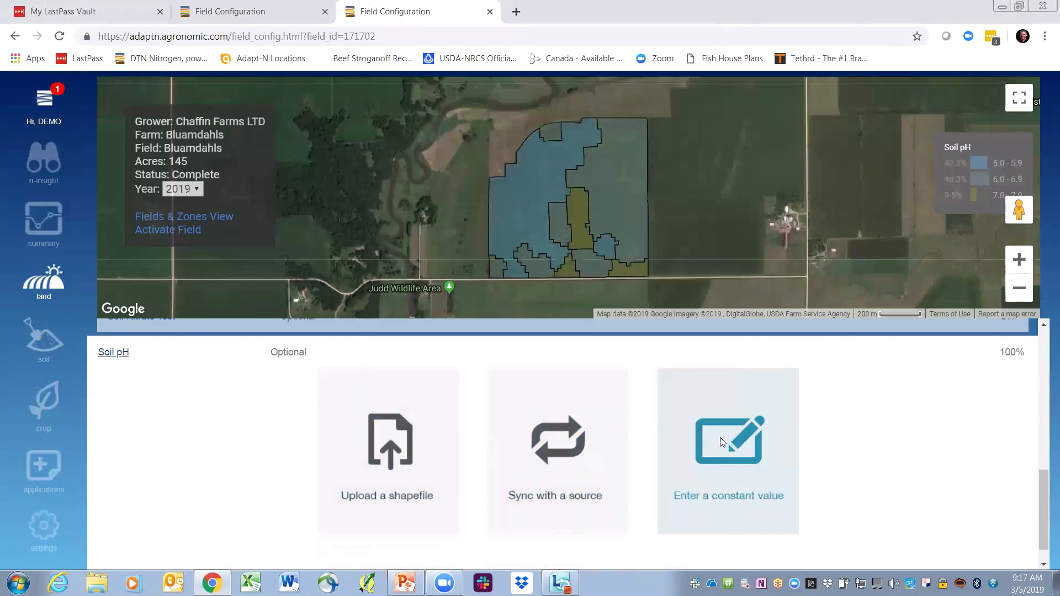
left_click(115, 353)
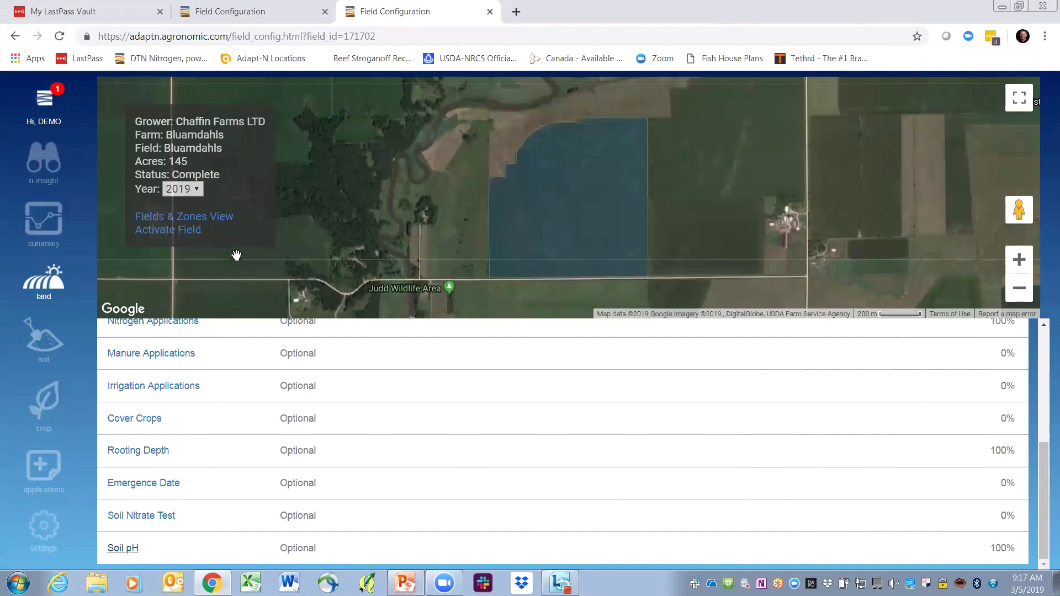
Open the activation page for the Bluamdahls field and deselect all of its zones.
left_click(171, 230)
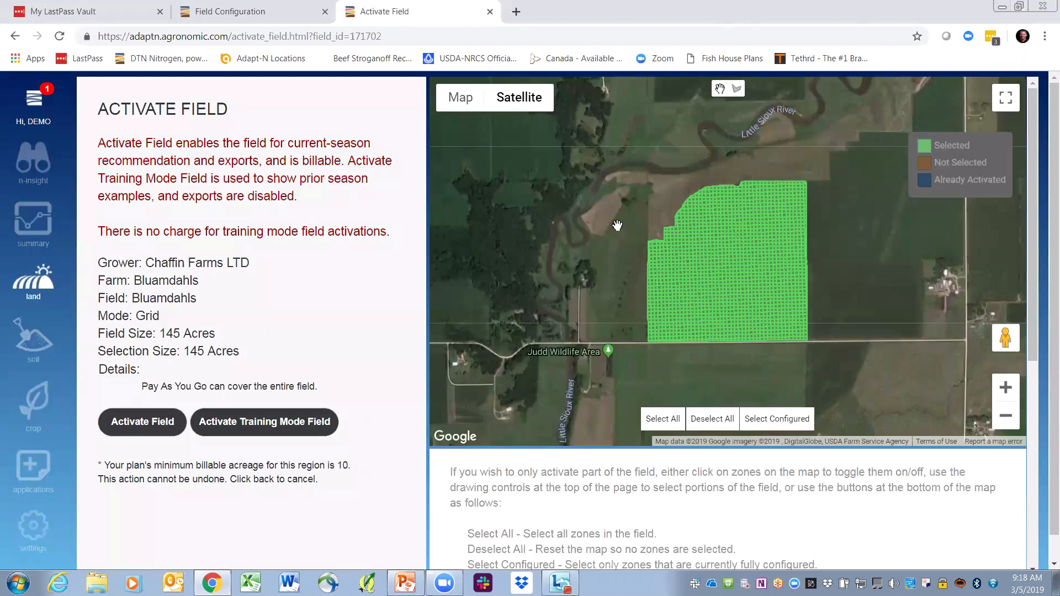
left_click(736, 89)
left_click(728, 156)
left_click(719, 422)
Draw a four-corner polygon around the eastern half of the field to select only those zones for activation.
left_click(736, 88)
left_click(728, 160)
left_click(734, 374)
left_click(853, 375)
left_click(834, 153)
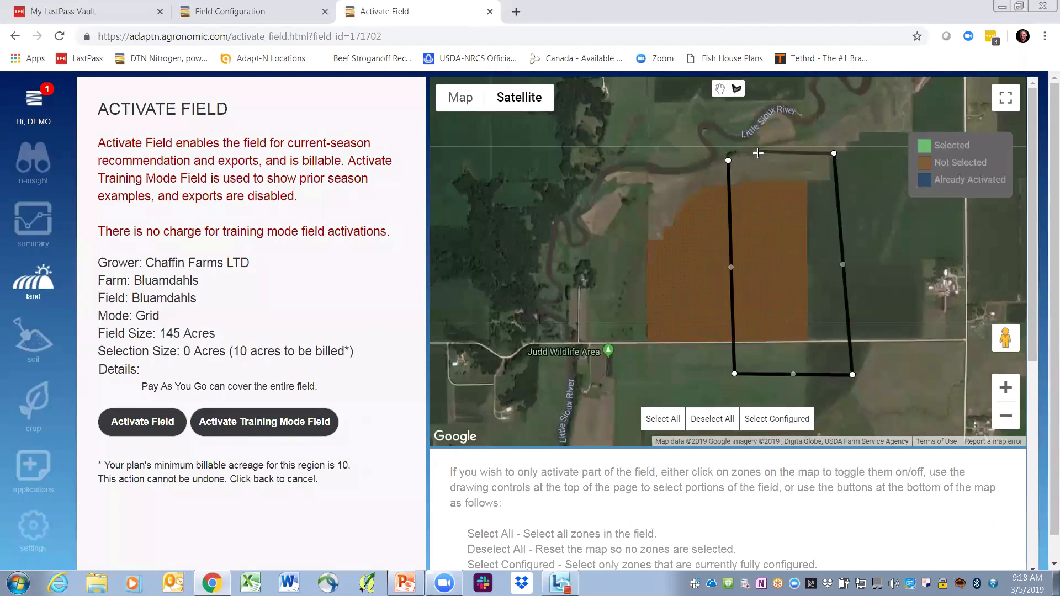
left_click(729, 161)
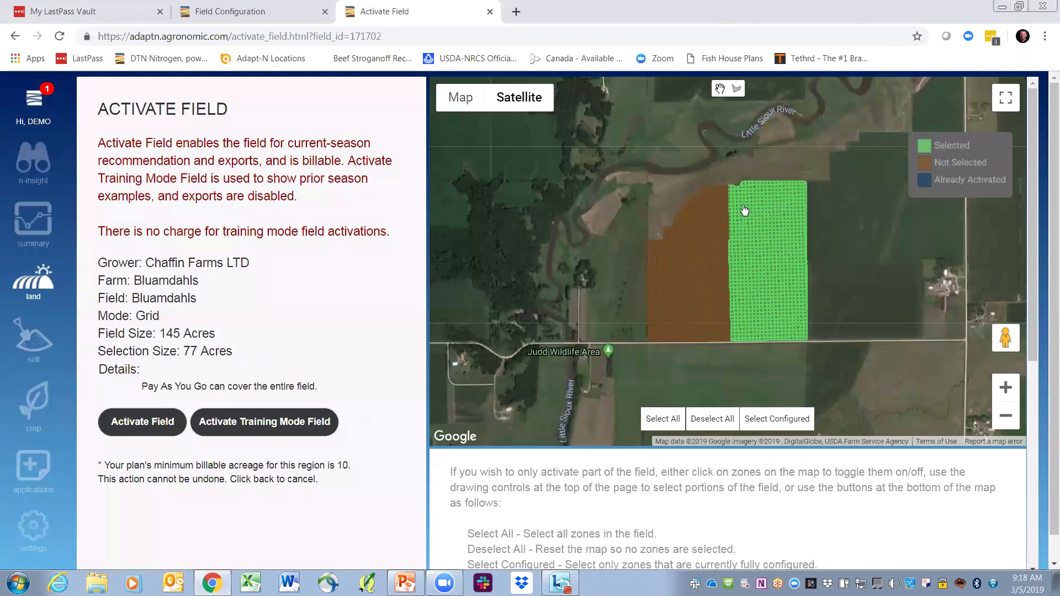
Toggle individual zones in the field's unselected western part on the activation map.
left_click(726, 194)
left_click(726, 189)
left_click(726, 199)
left_click(687, 219)
left_click(688, 256)
Select all zones of the Bluamdahls field and activate the field in regular, non-training mode.
left_click(669, 420)
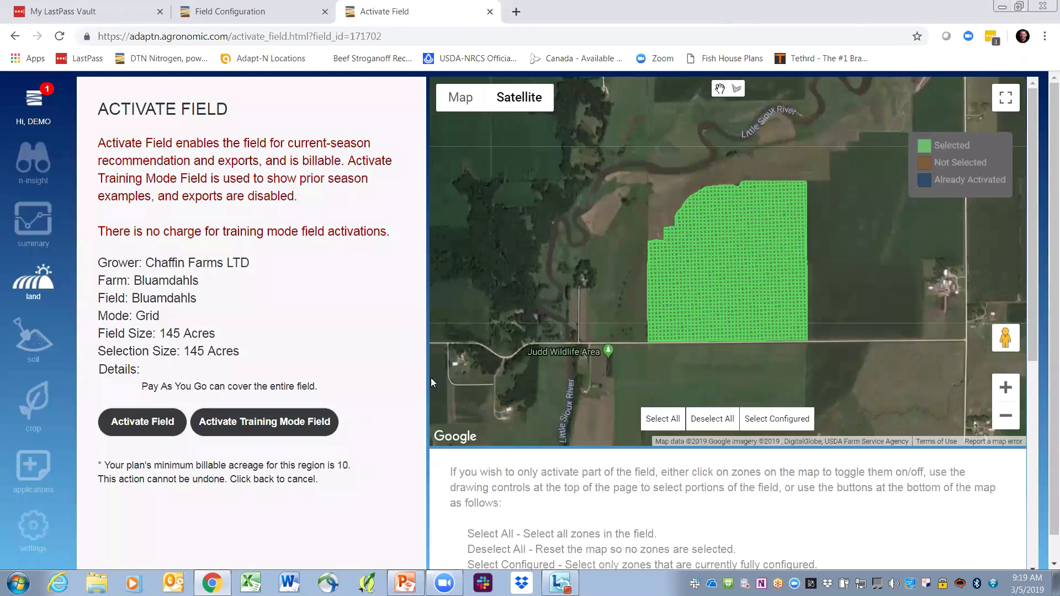
left_click(145, 425)
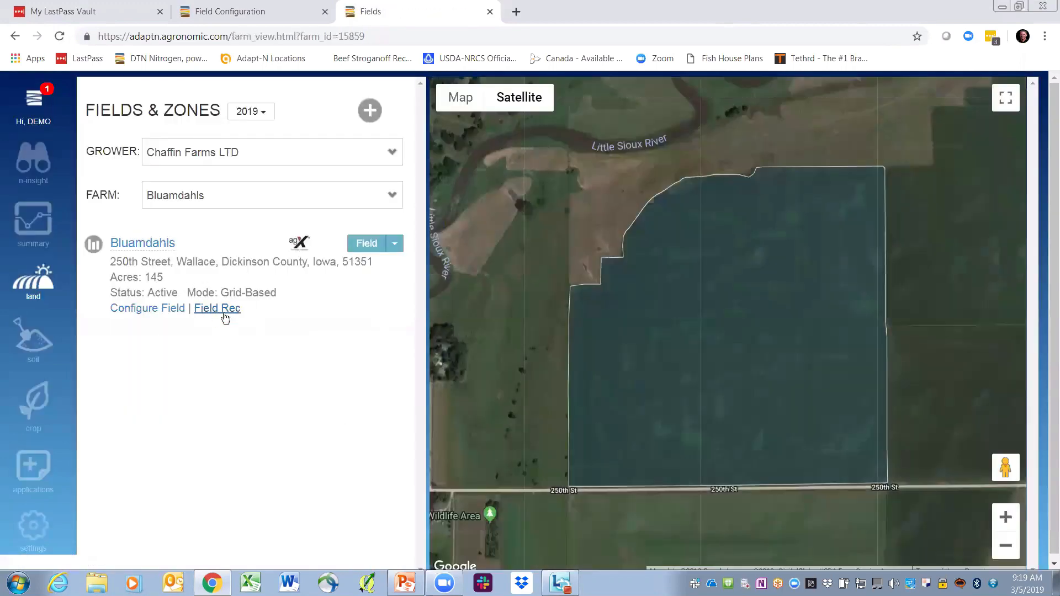
Open the Bluamdahls field recommendation and review its zone statistics, field configuration and past applications.
left_click(226, 312)
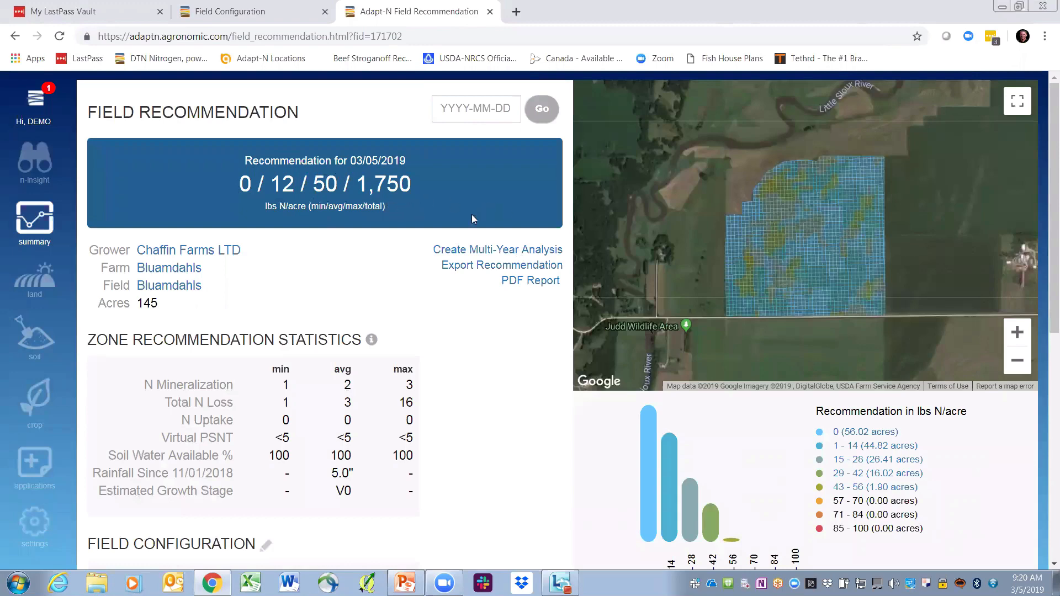
scroll(503, 270, "down", 1)
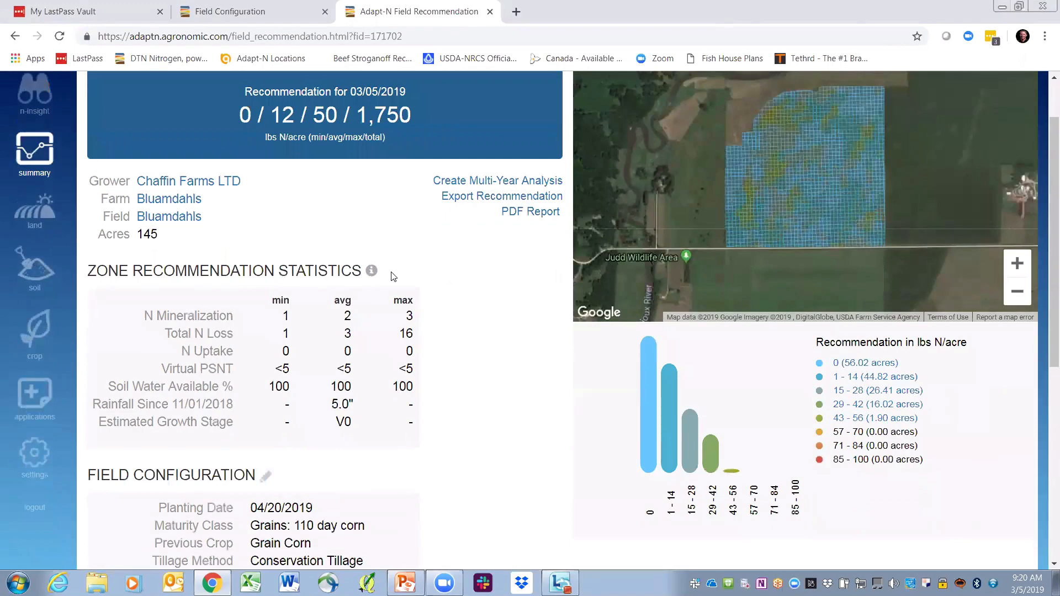
scroll(398, 273, "down", 1)
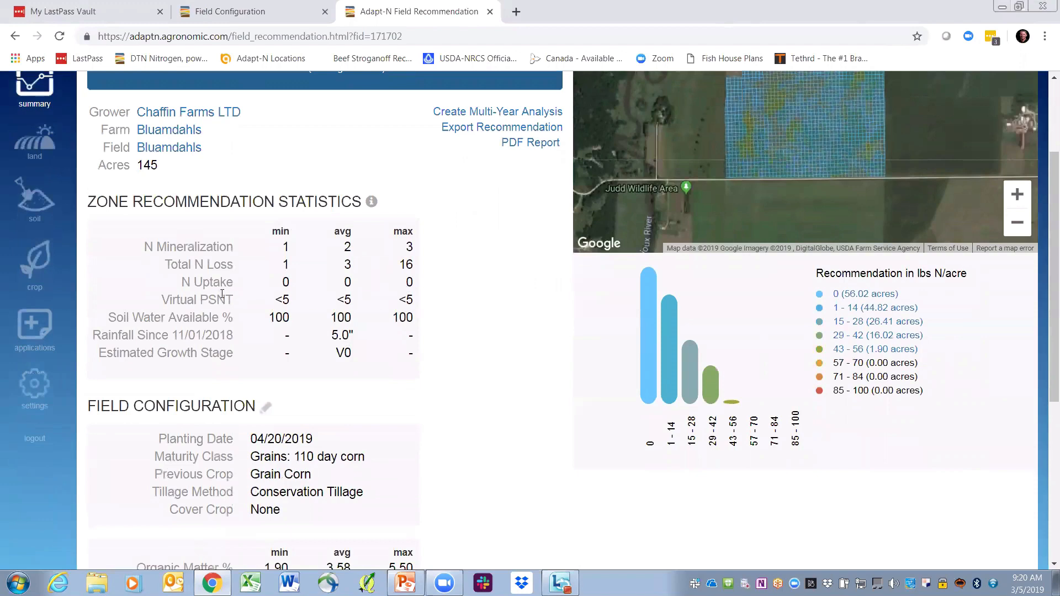
left_click_drag(162, 302, 212, 301)
left_click(238, 307)
scroll(333, 352, "down", 1)
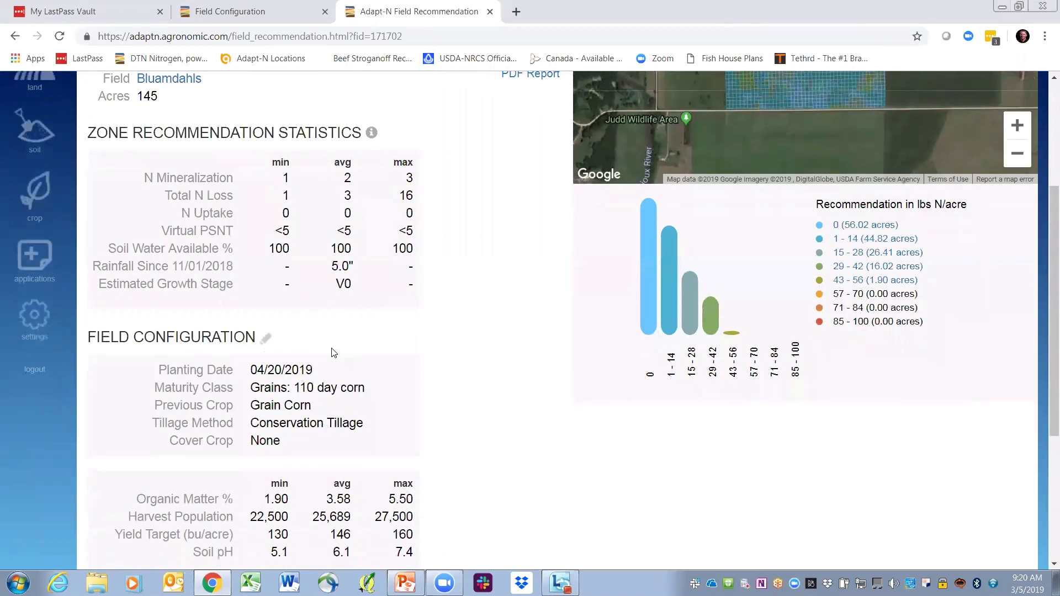
scroll(350, 376, "down", 2)
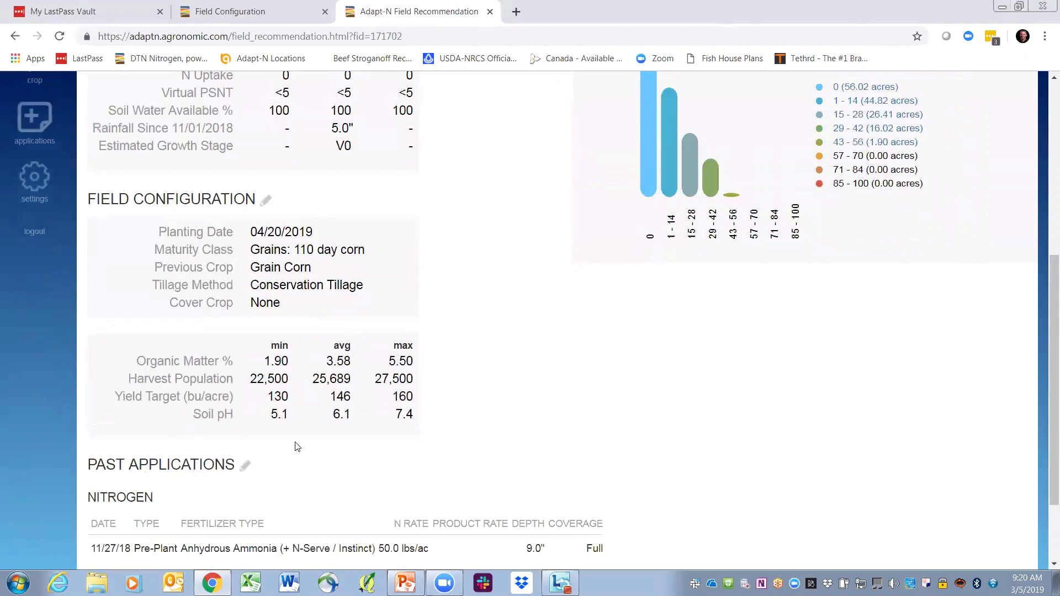
scroll(339, 415, "down", 2)
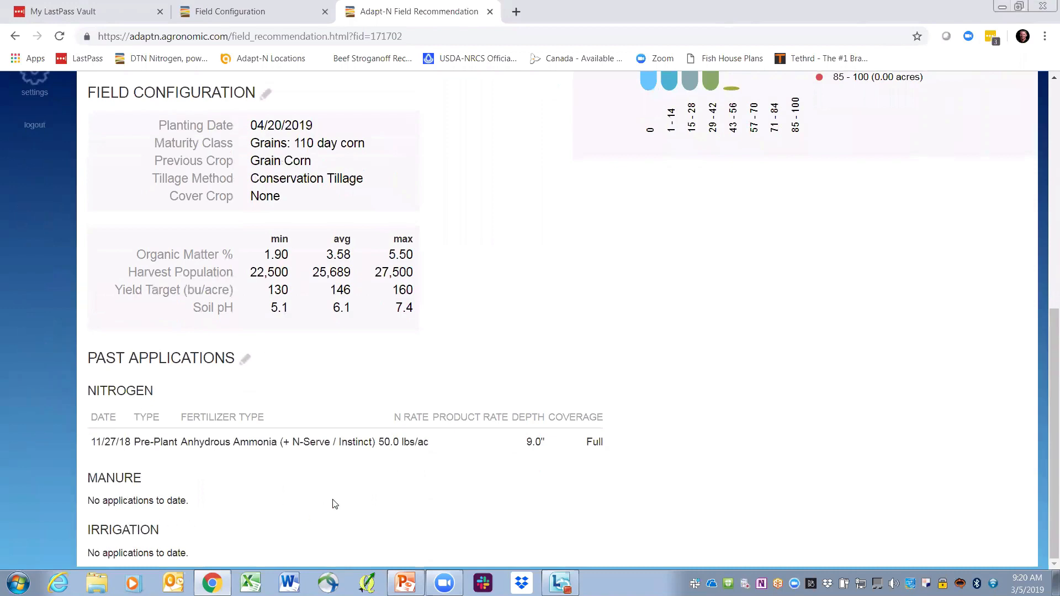
scroll(334, 476, "up", 2)
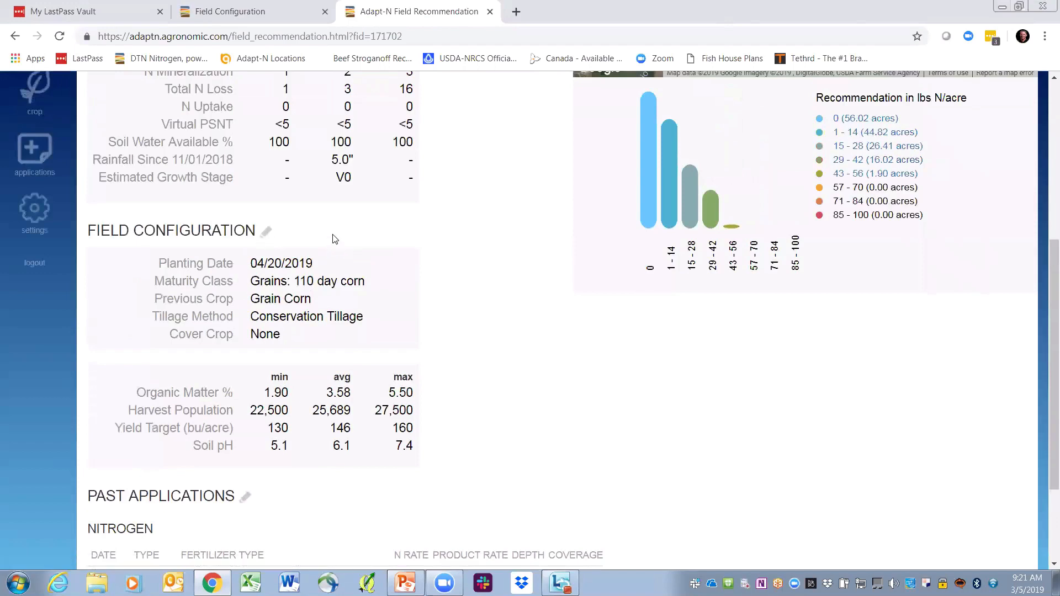
scroll(474, 276, "up", 6)
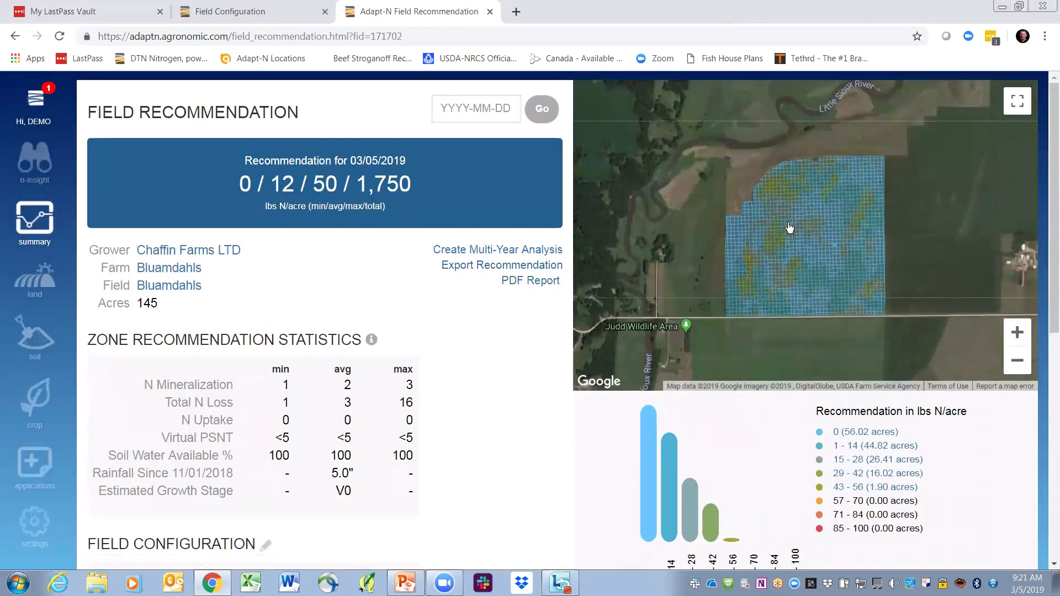
Check the nitrogen recommendations of several individual zones on the field recommendation map.
left_click(843, 217)
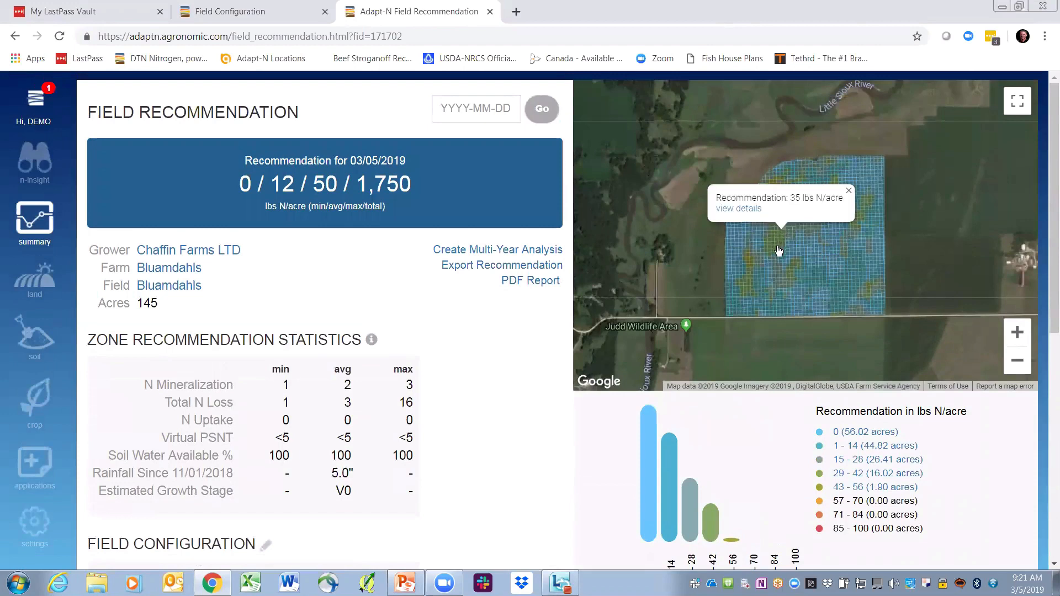
left_click(748, 258)
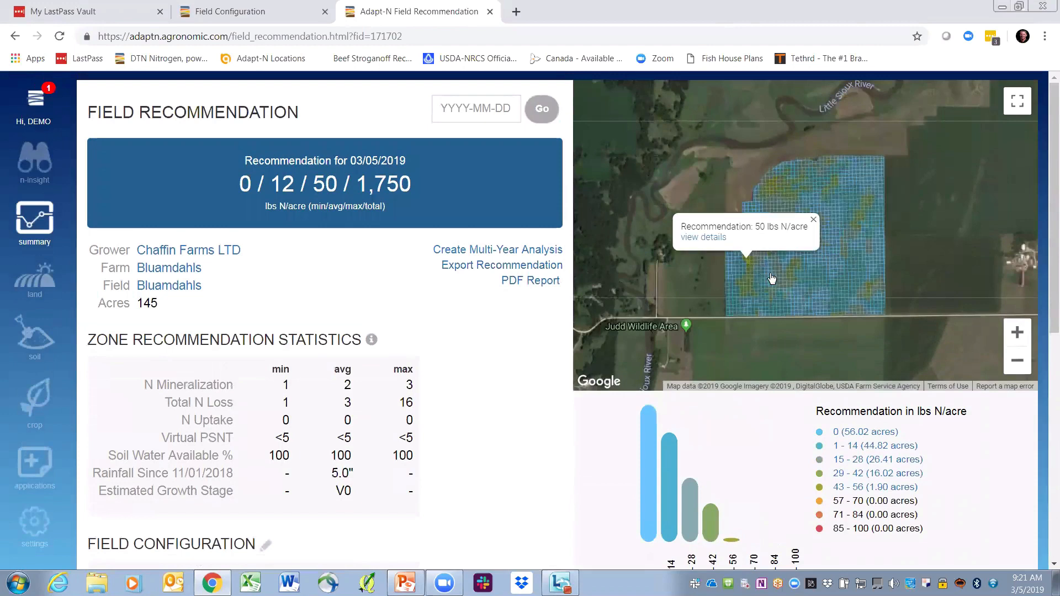
left_click(810, 283)
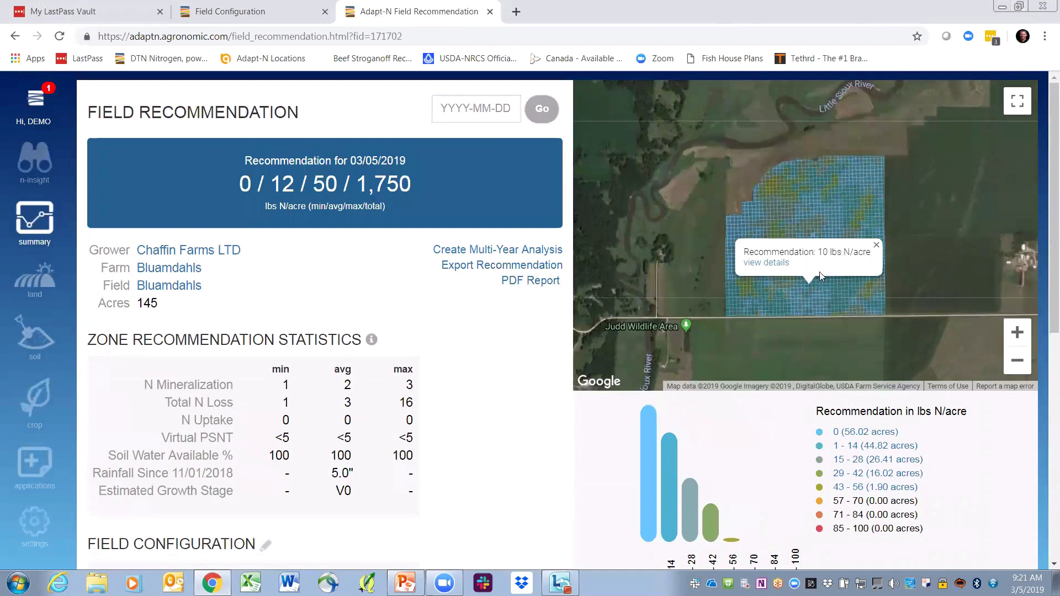
Open the detailed recommendation for zone vrt930 and review its Nitrogen Status and Soil Water Status.
left_click(801, 224)
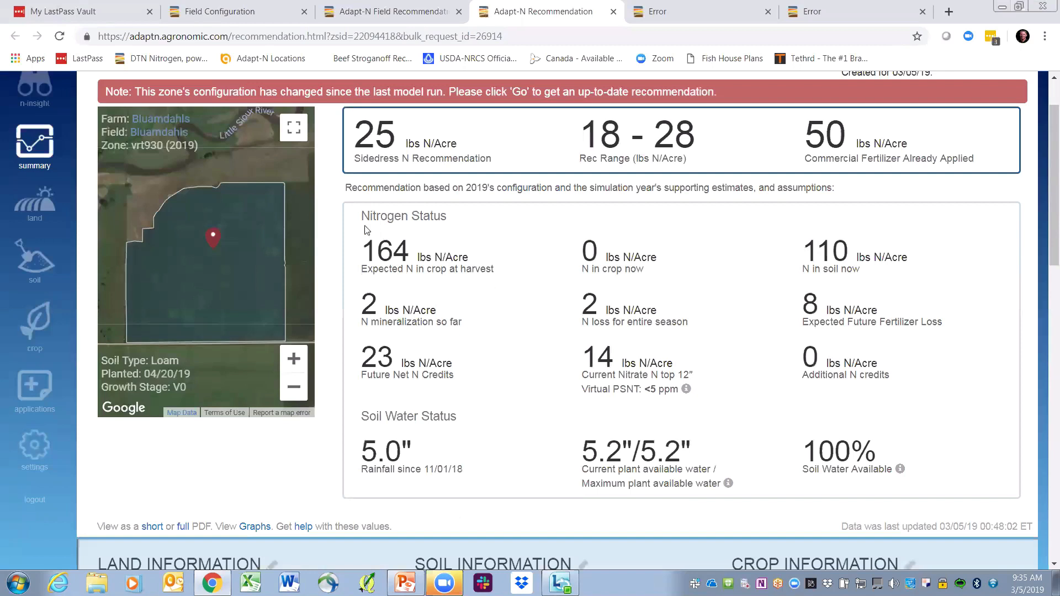
triple_click(446, 221)
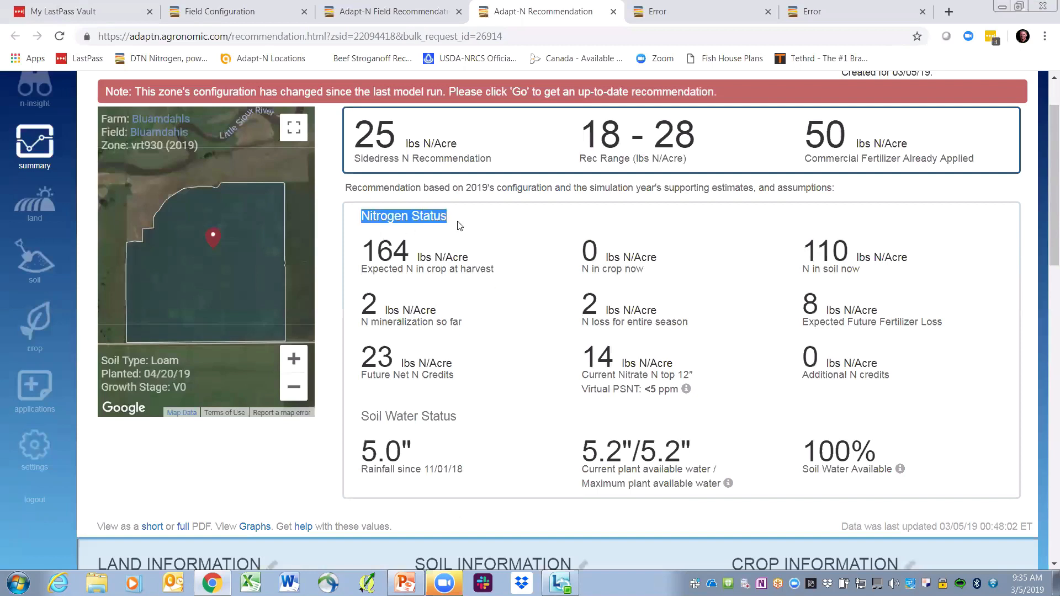
left_click_drag(360, 416, 466, 424)
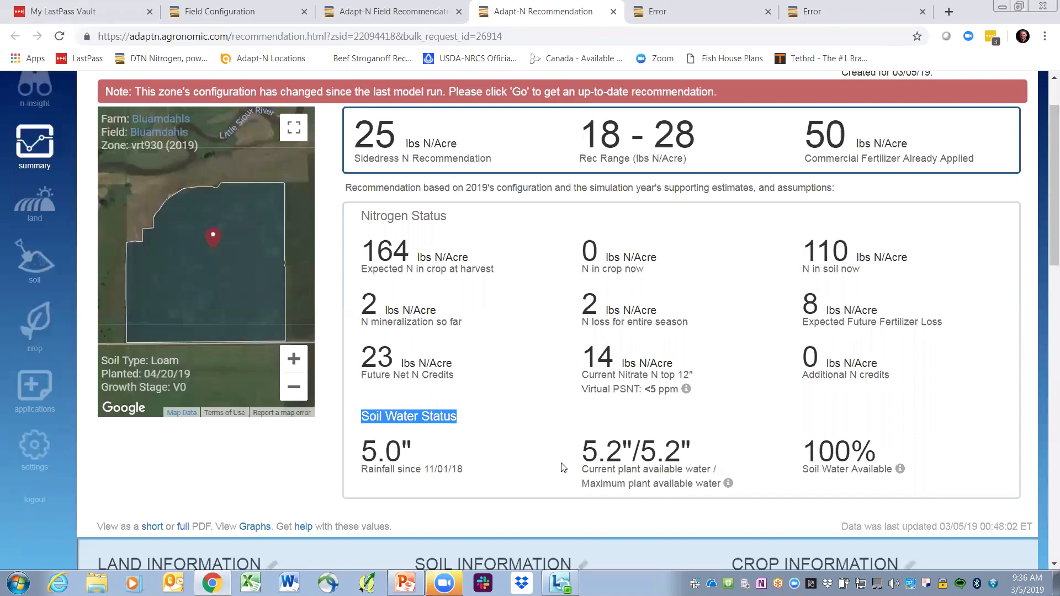
View zone vrt930's graphs for N loss, loss breakdown, mineralized N, nitrogen availability and crop growth, and return to its recommendation.
left_click(252, 527)
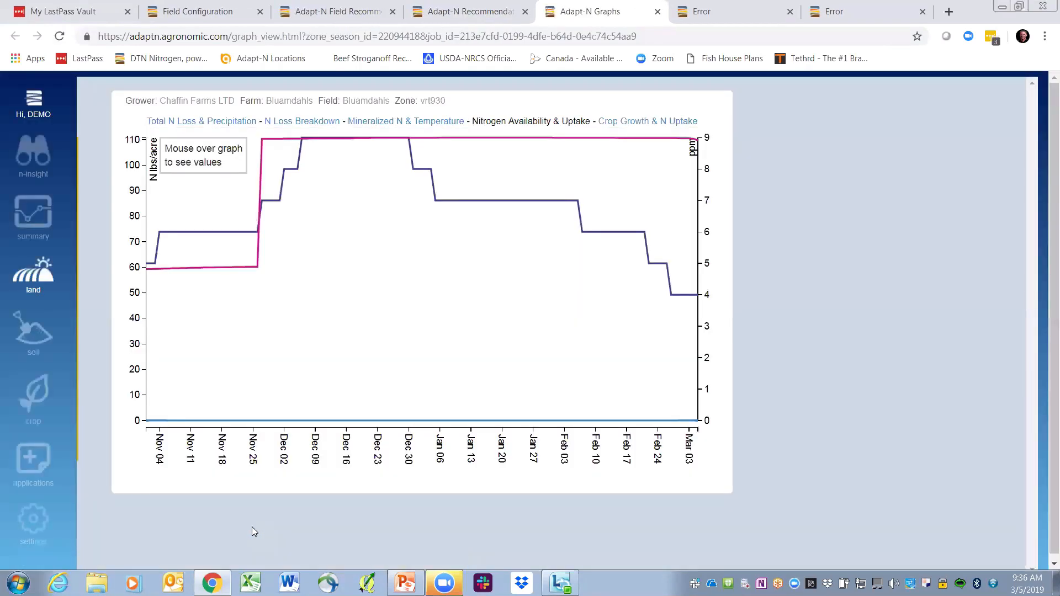
left_click(220, 123)
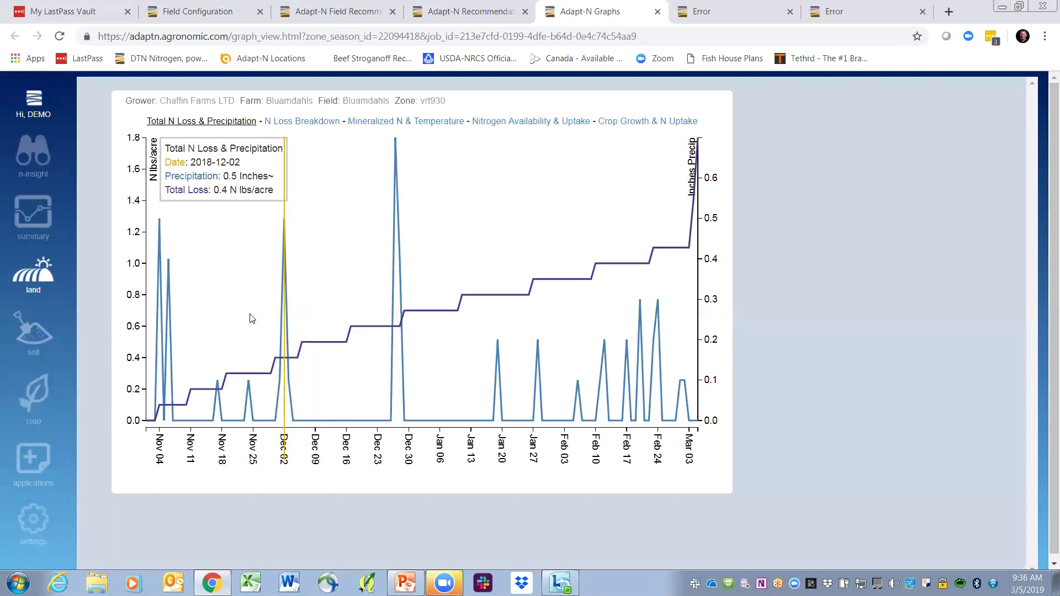
left_click(322, 122)
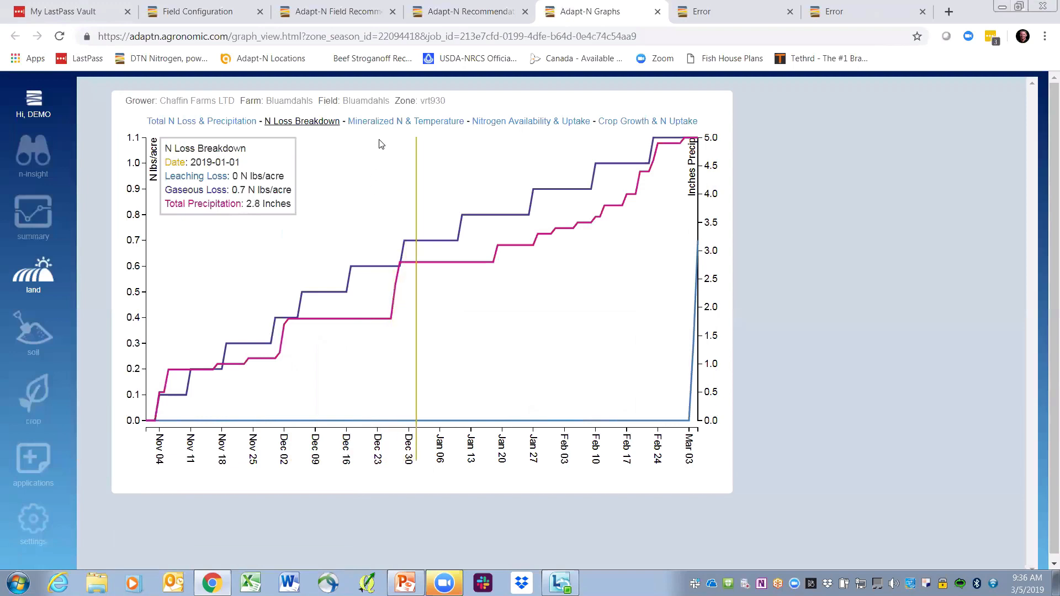
left_click(395, 125)
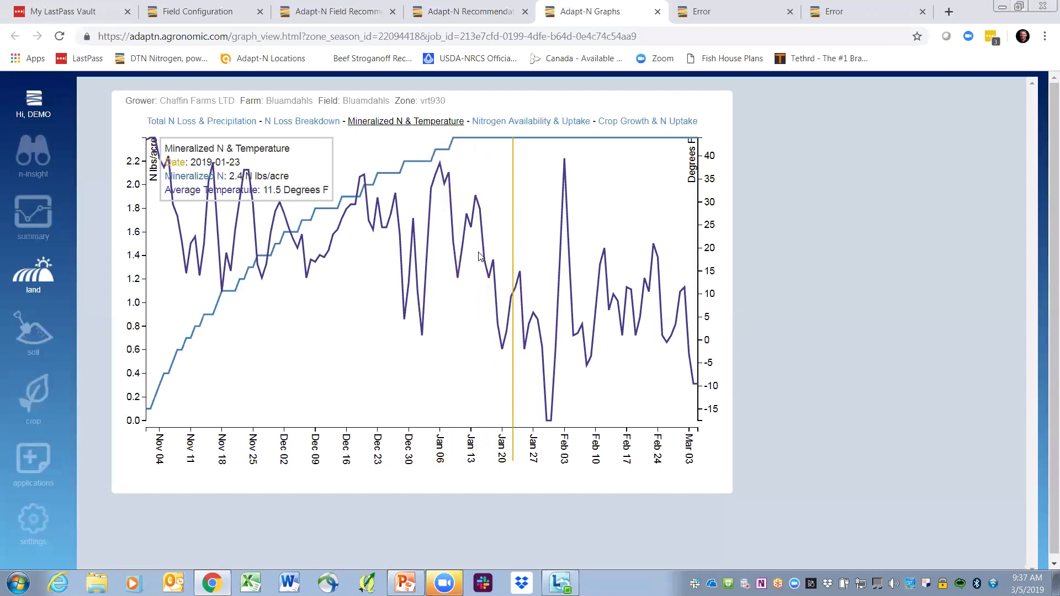
left_click(530, 125)
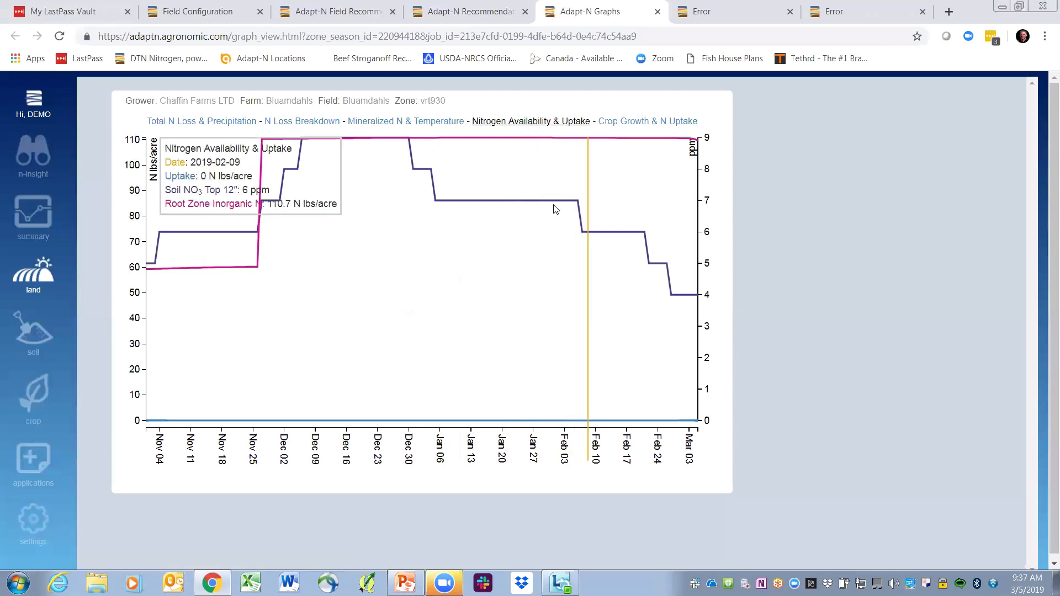
left_click(639, 122)
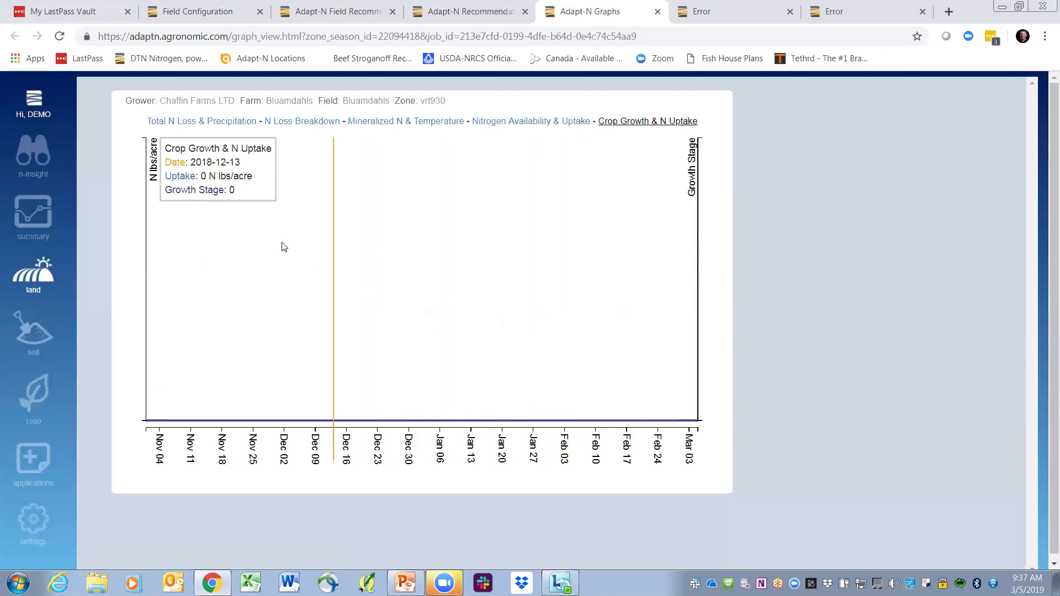
left_click(456, 15)
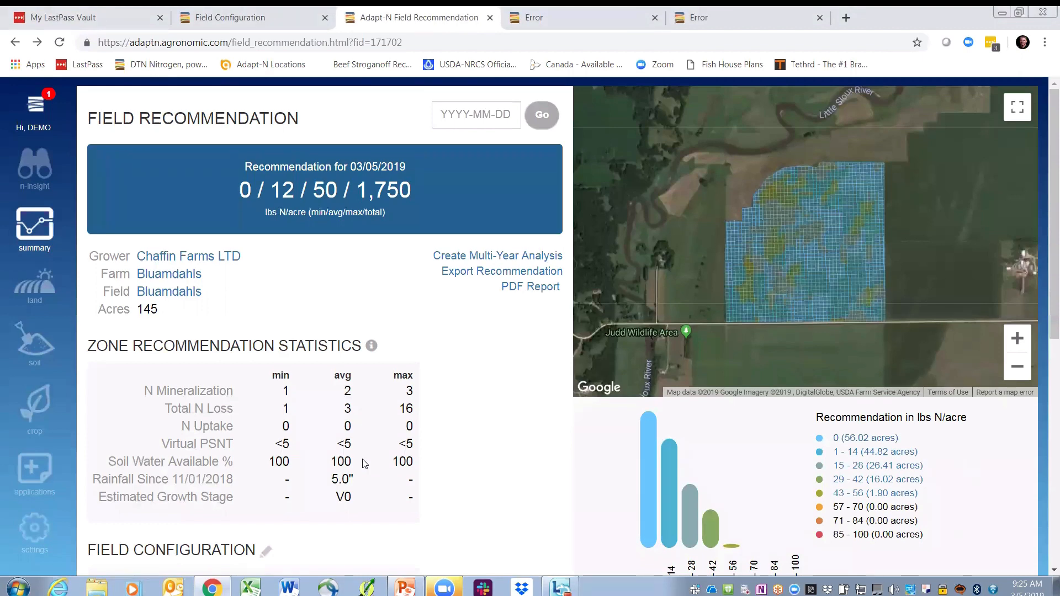
Open the export page for the field recommendation and set the export type to Shapefile.
left_click(482, 276)
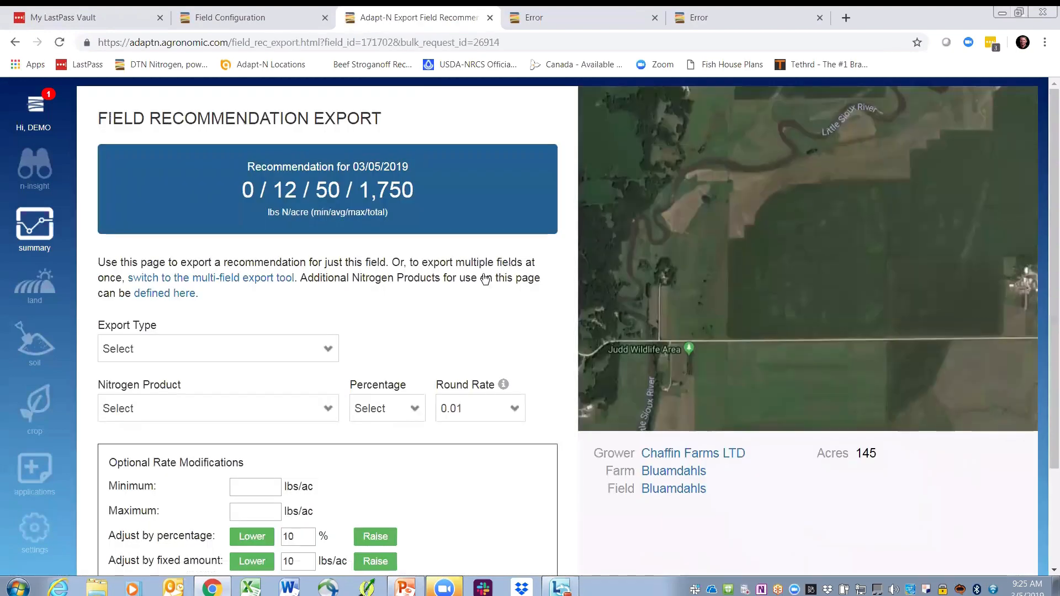
left_click(329, 351)
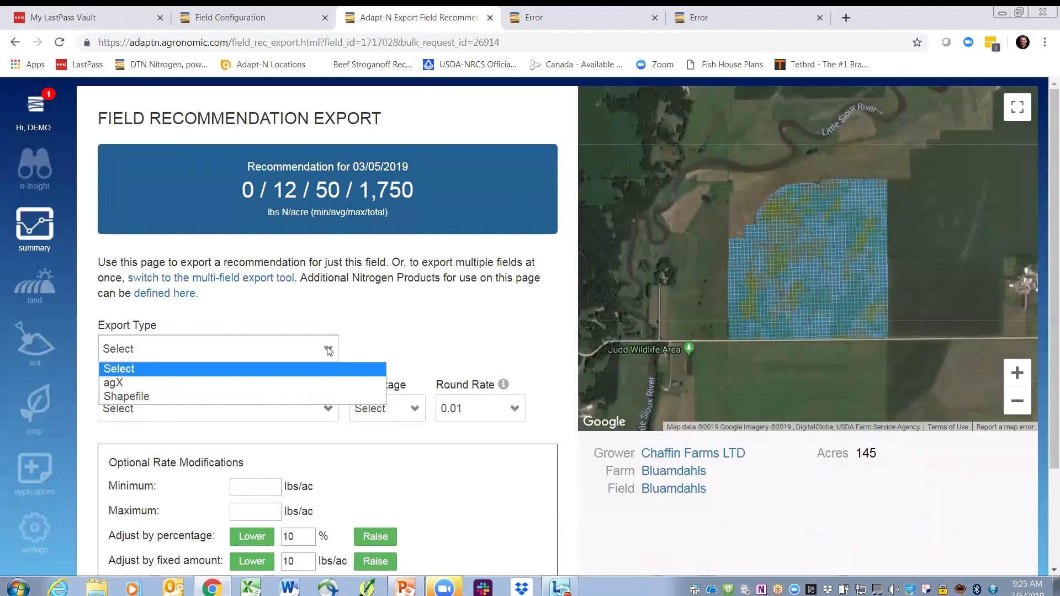
left_click(238, 395)
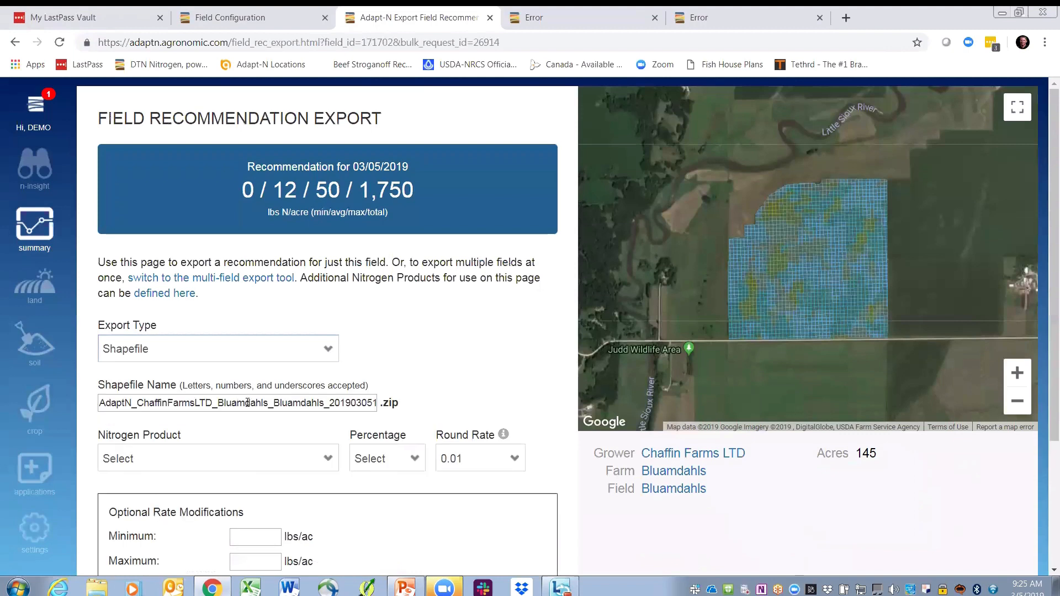
Keep Shapefile as the export type, choose UAN (32-0-0) (Liquid) as the nitrogen product, and set the round rate to 1.0.
left_click(237, 349)
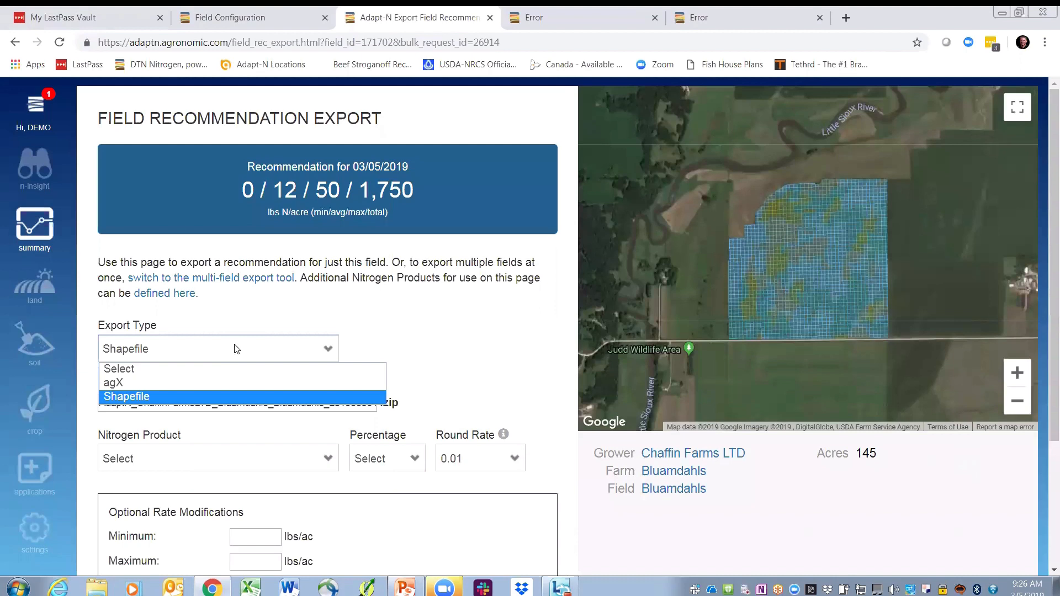
left_click(220, 396)
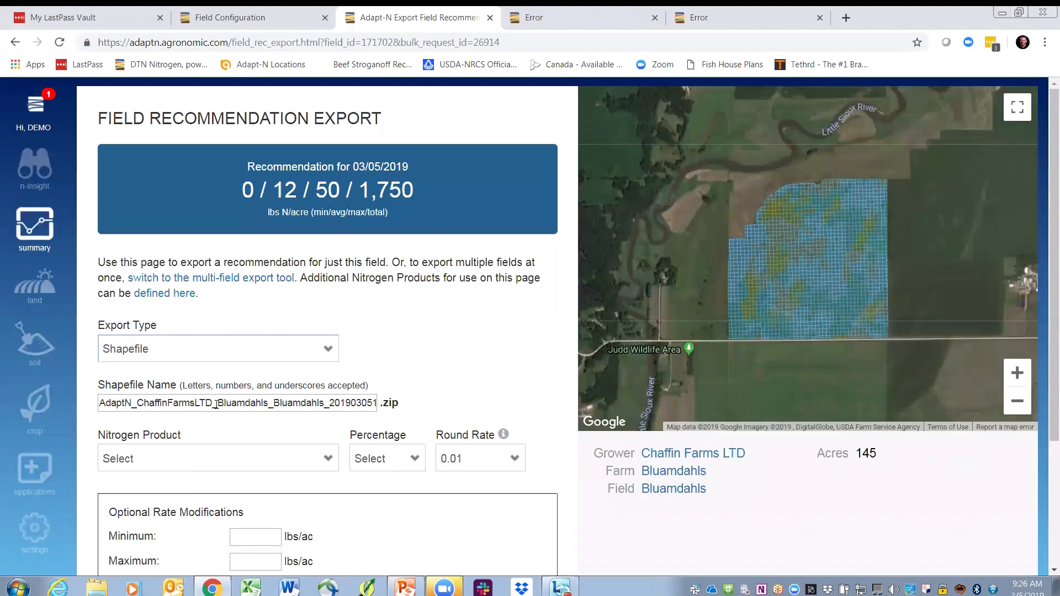
left_click_drag(266, 403, 93, 393)
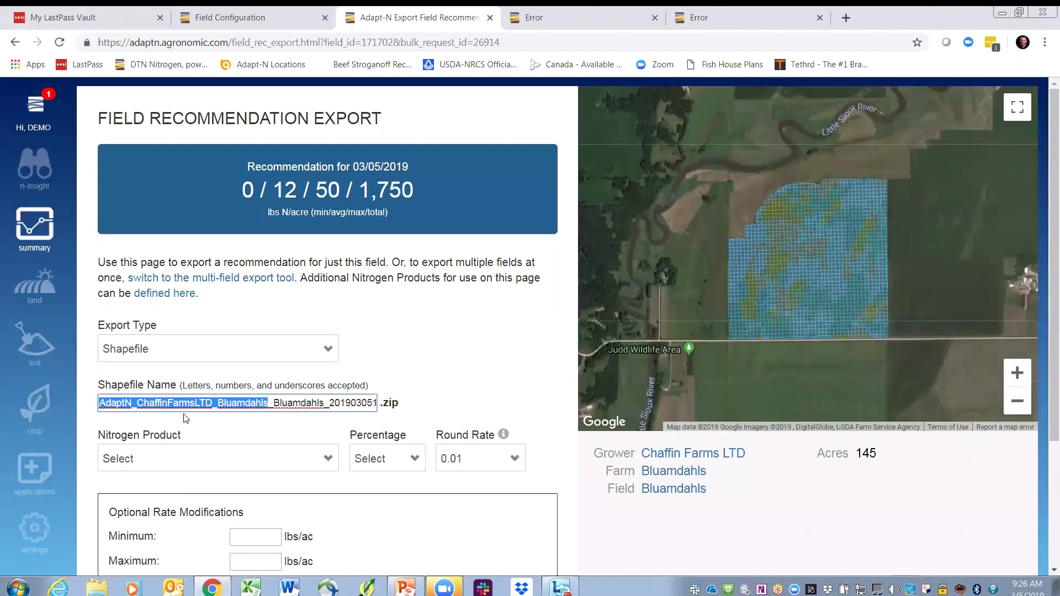
left_click(330, 461)
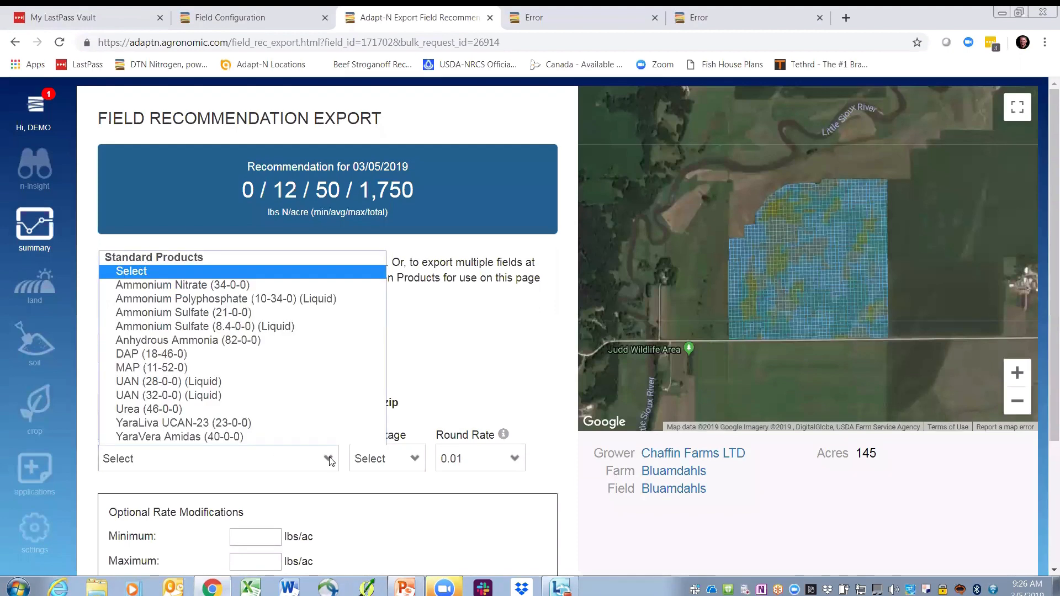
left_click(278, 396)
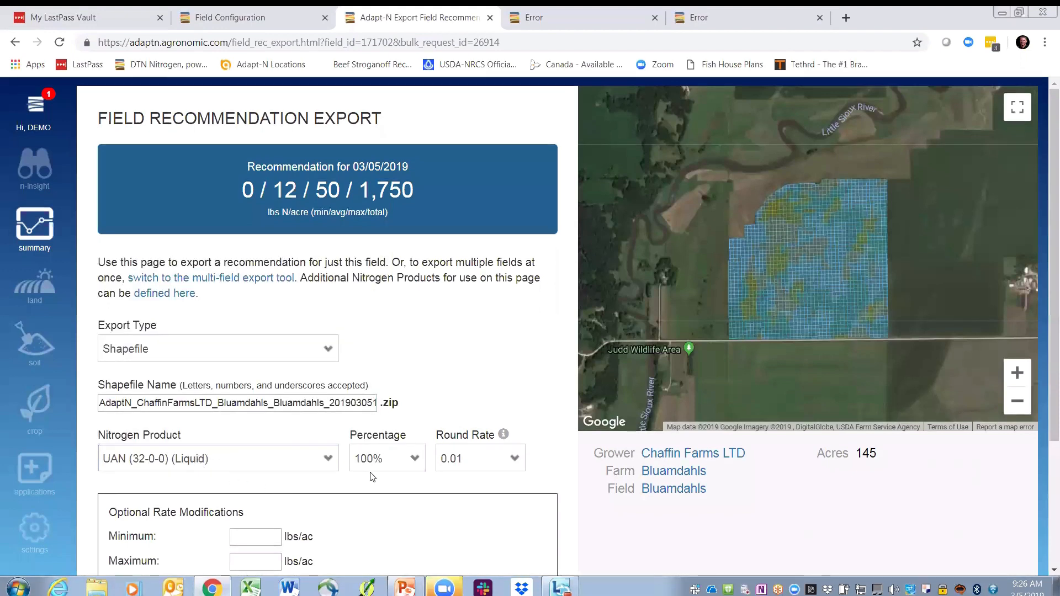
left_click(504, 462)
left_click(487, 504)
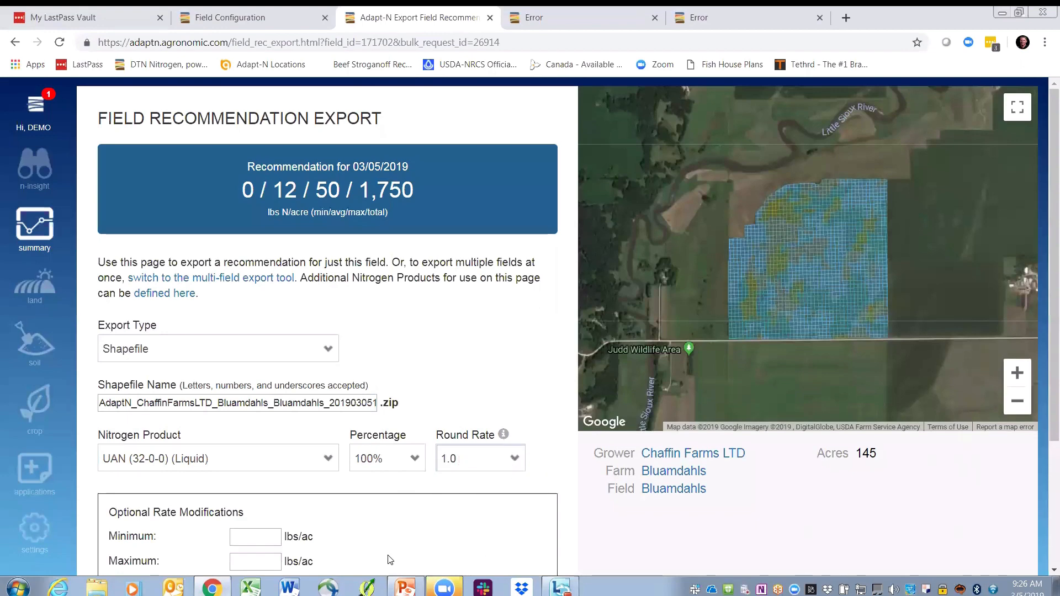
Set the minimum rate to 25 lbs/ac and check the adjusted recommendation in the summary.
scroll(383, 507, "down", 3)
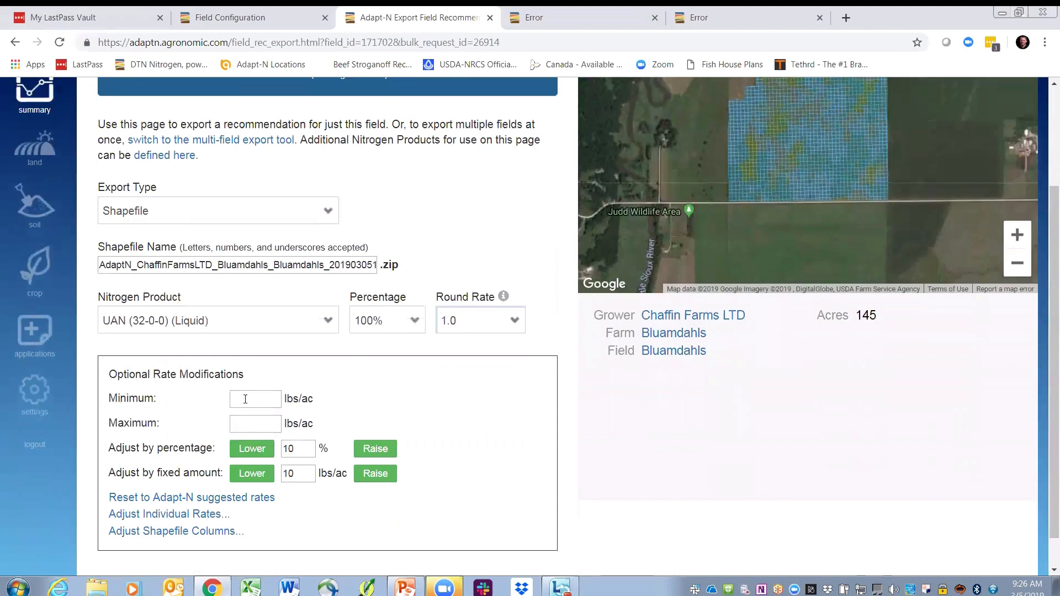
left_click(245, 399)
scroll(247, 401, "up", 1)
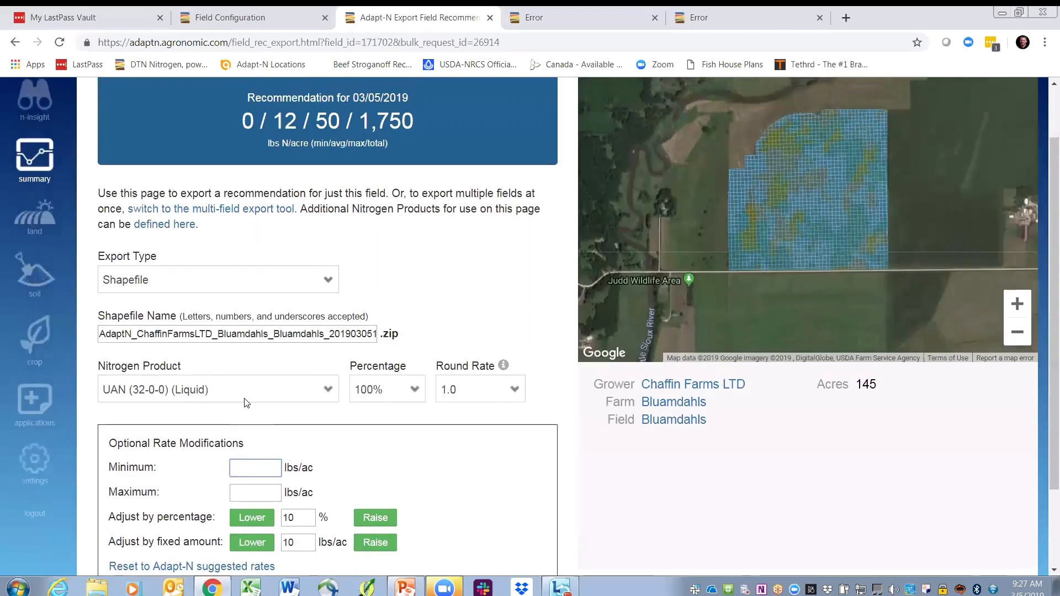
type("25")
left_click(262, 491)
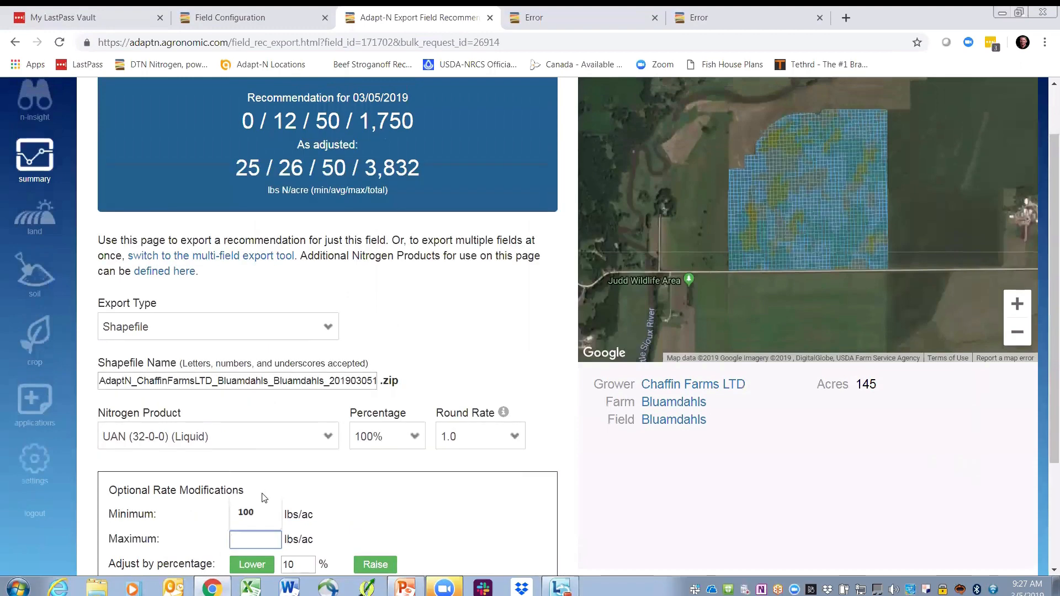
left_click_drag(297, 143, 434, 191)
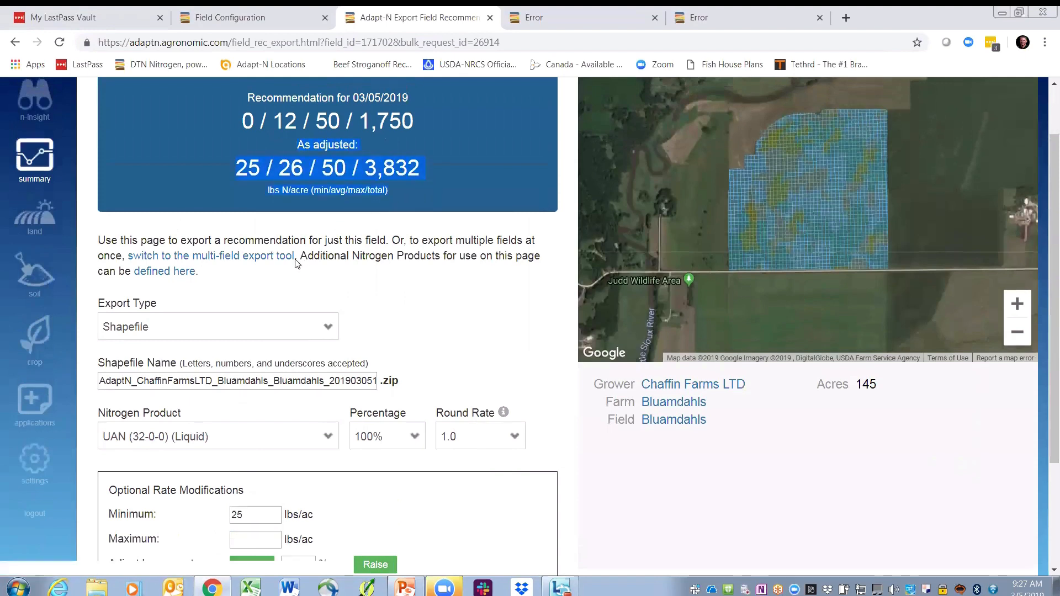
Clear the minimum rate, leave the maximum rate blank, and look over the percentage and fixed-amount adjustments.
scroll(245, 365, "down", 1)
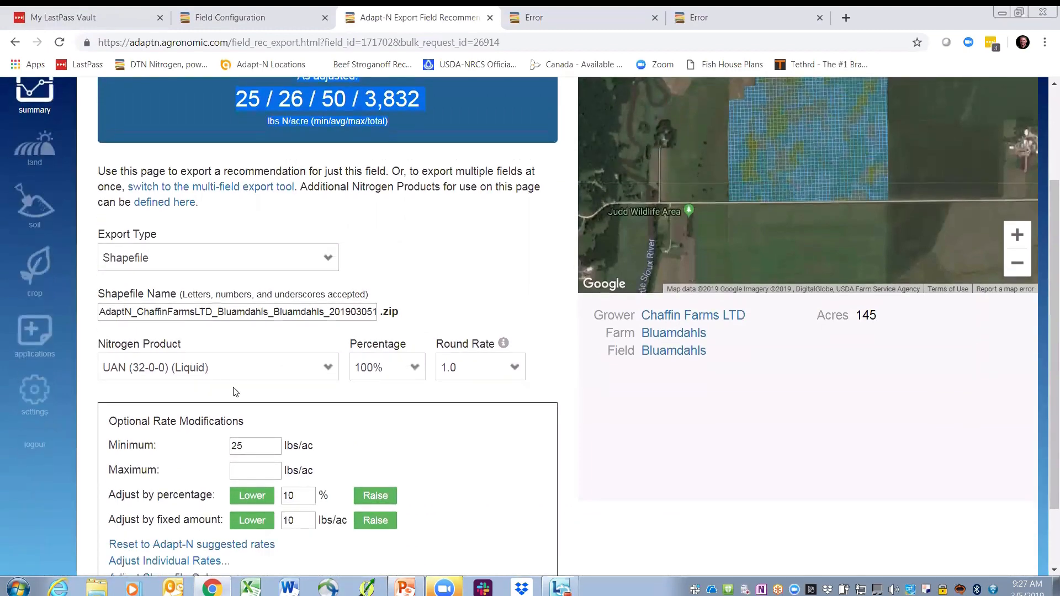
double_click(249, 445)
key("BackSpace")
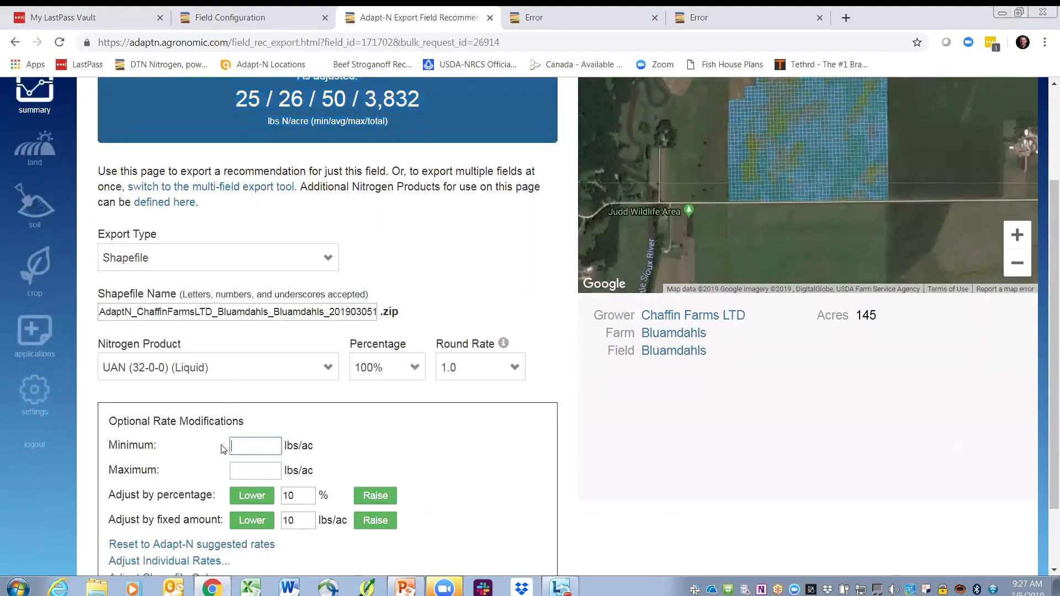
left_click(242, 470)
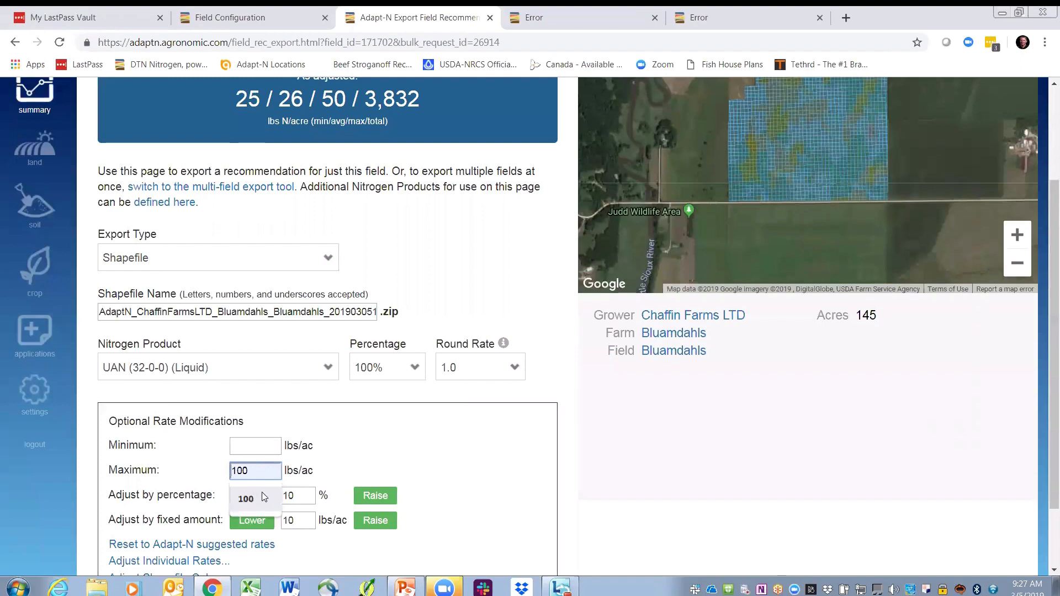
left_click(371, 464)
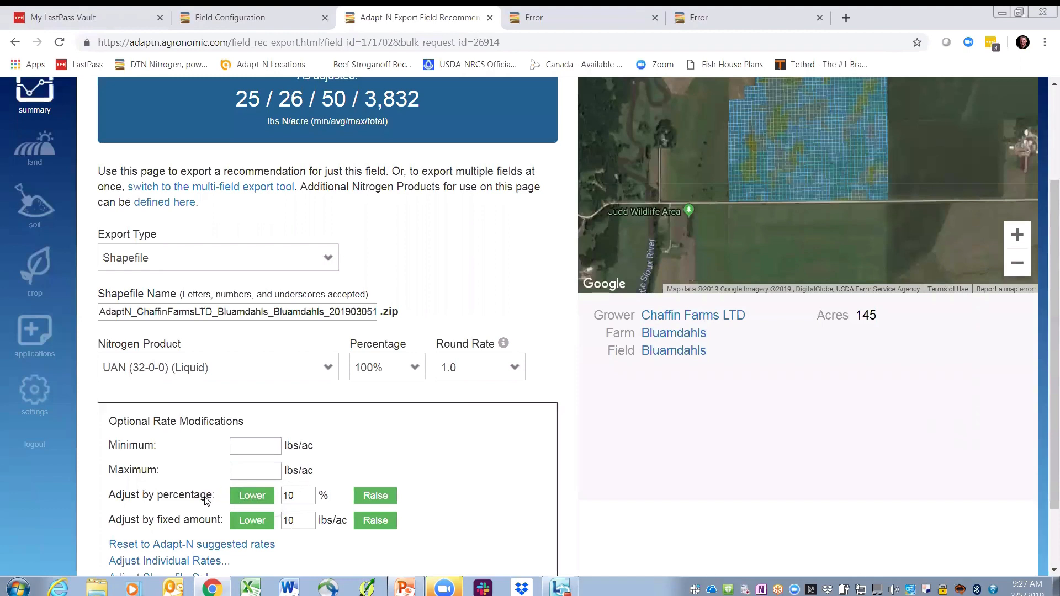
left_click_drag(109, 495, 209, 511)
left_click_drag(108, 520, 222, 526)
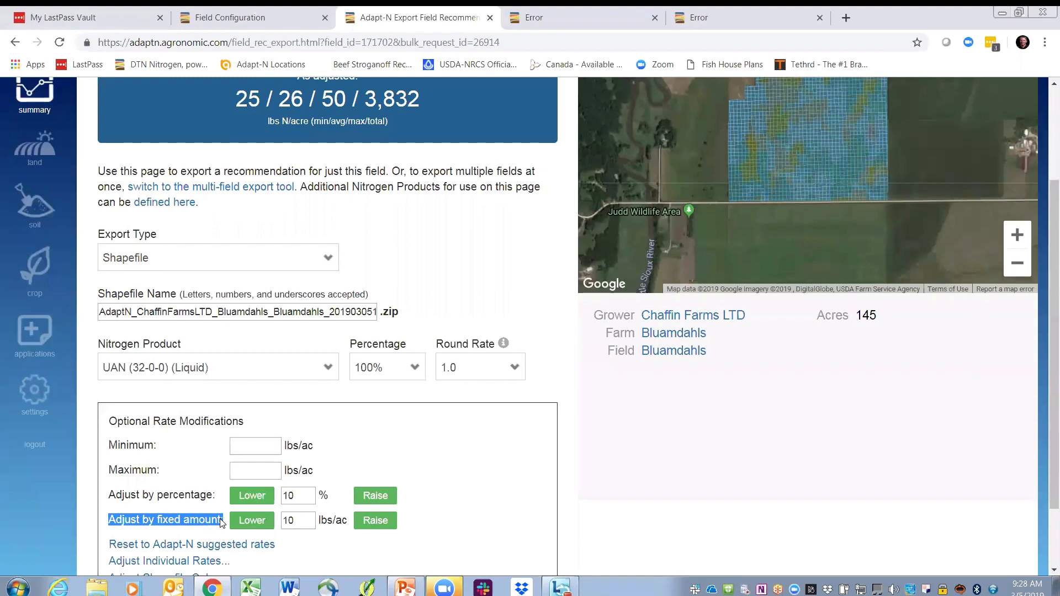
Show the individual rates table for the export and examine the modified rates.
scroll(221, 523, "down", 1)
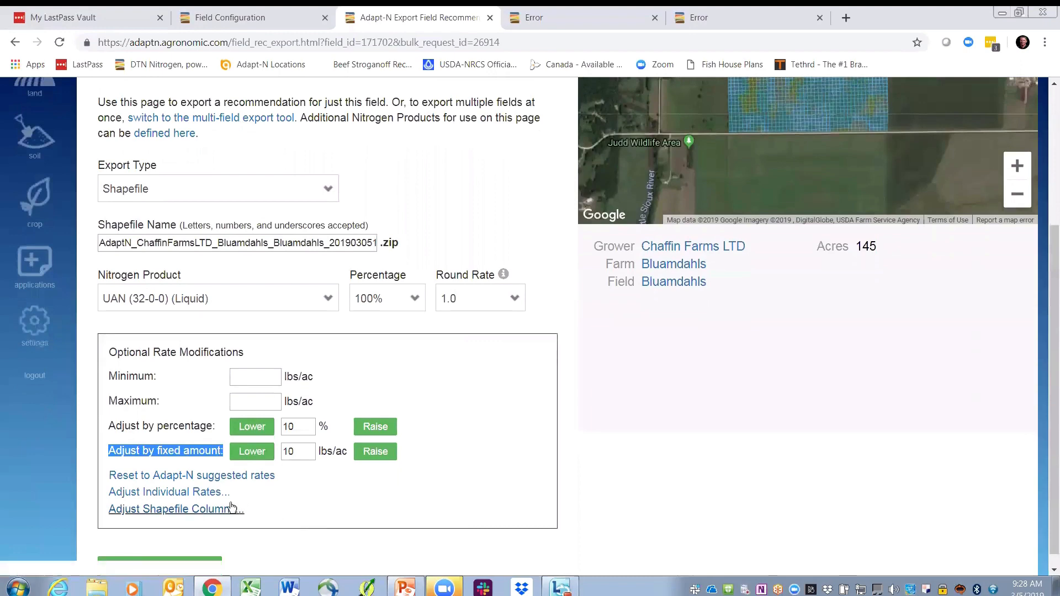
left_click(171, 497)
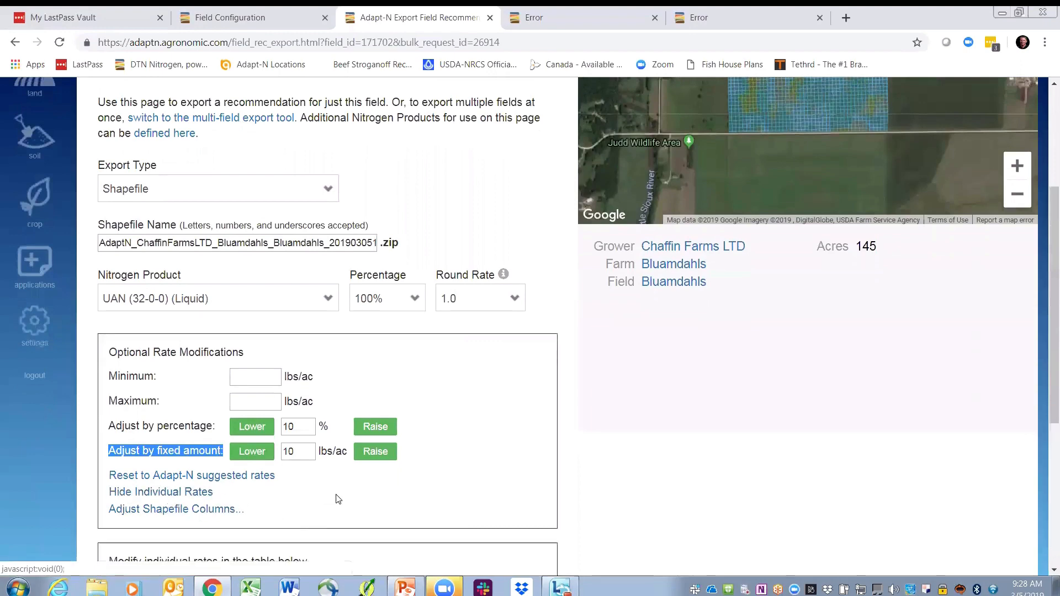
scroll(341, 495, "down", 2)
scroll(342, 492, "down", 2)
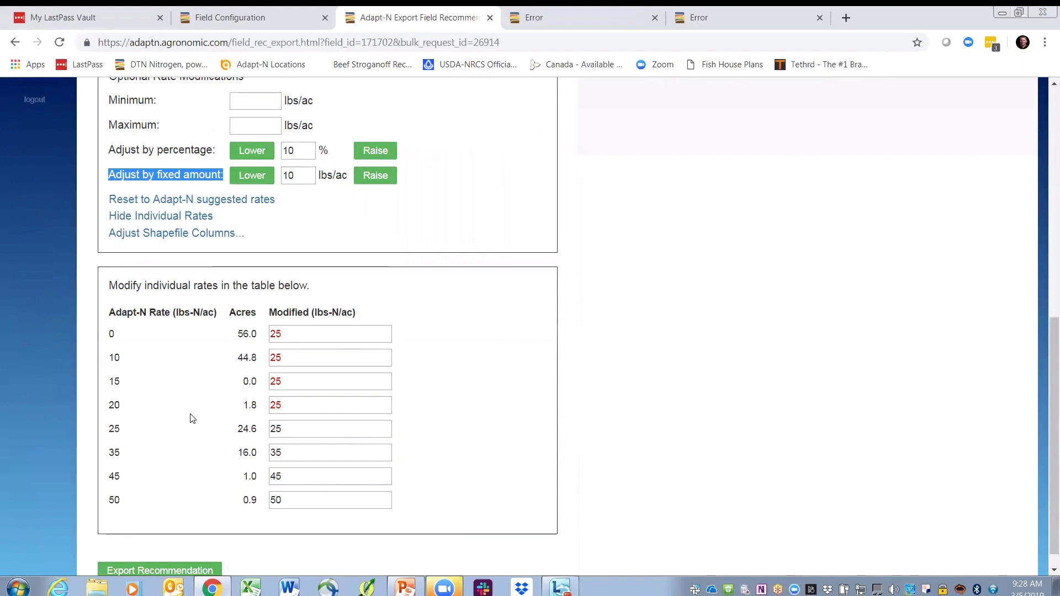
Show the shapefile columns and exclude the z100_0_0 (Pounds of N) column, keeping zN_P_K (Product Rate(s)) included.
left_click(164, 236)
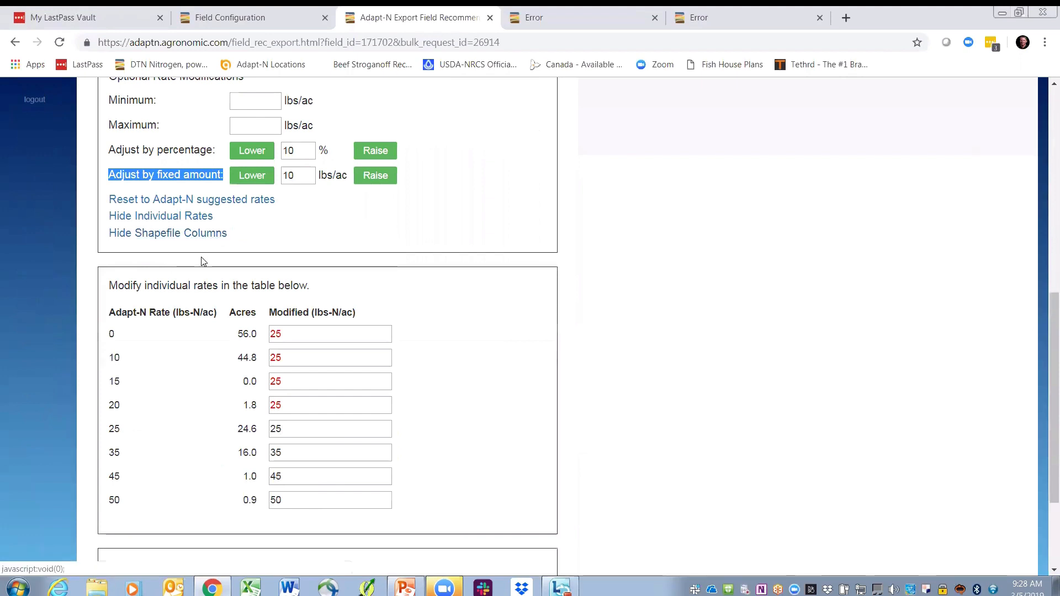
scroll(202, 261, "down", 3)
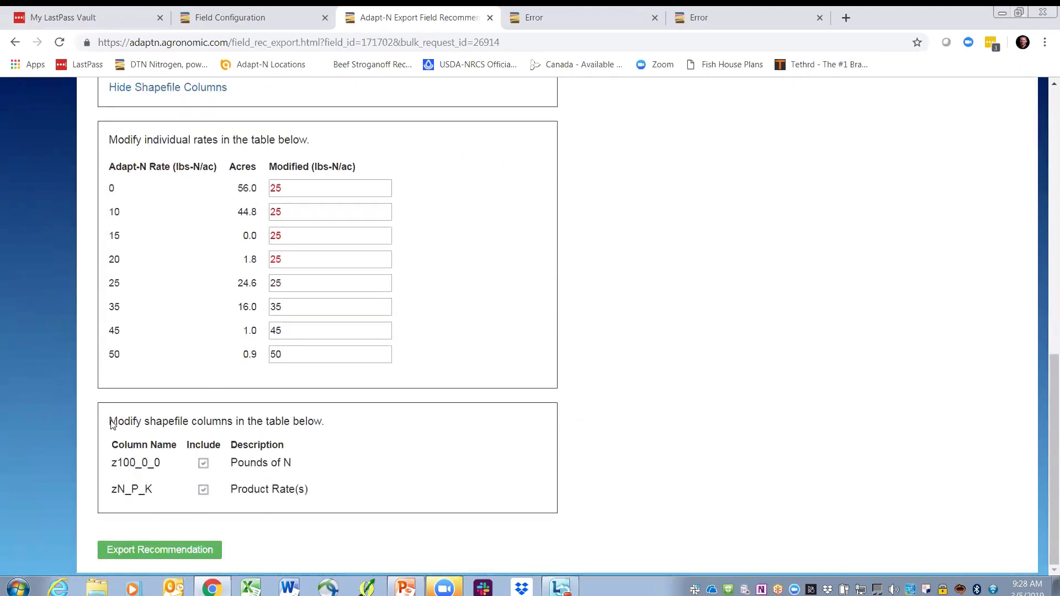
left_click_drag(111, 423, 329, 432)
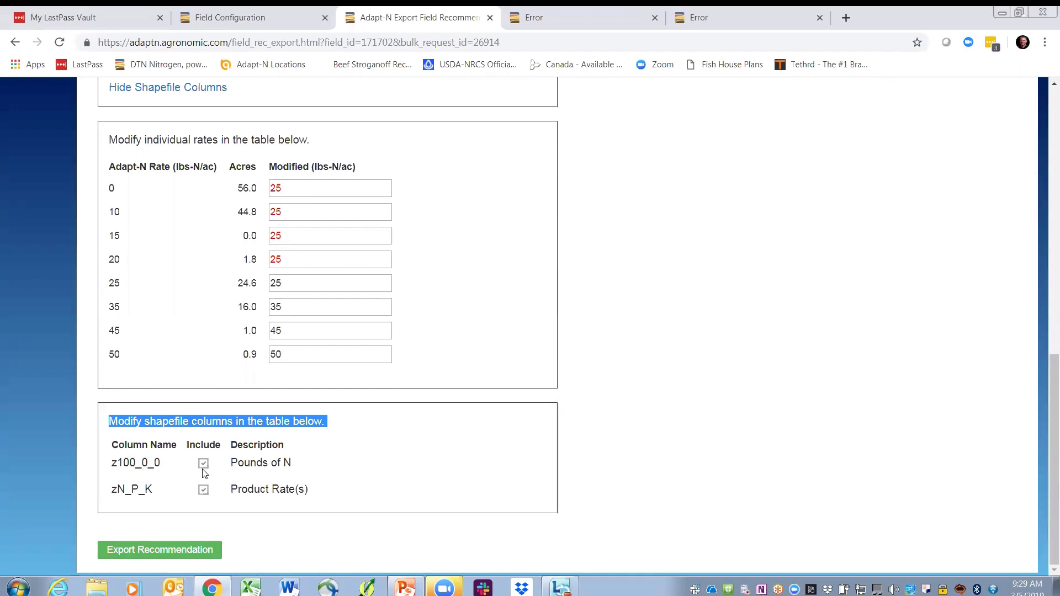
left_click(204, 488)
left_click(204, 464)
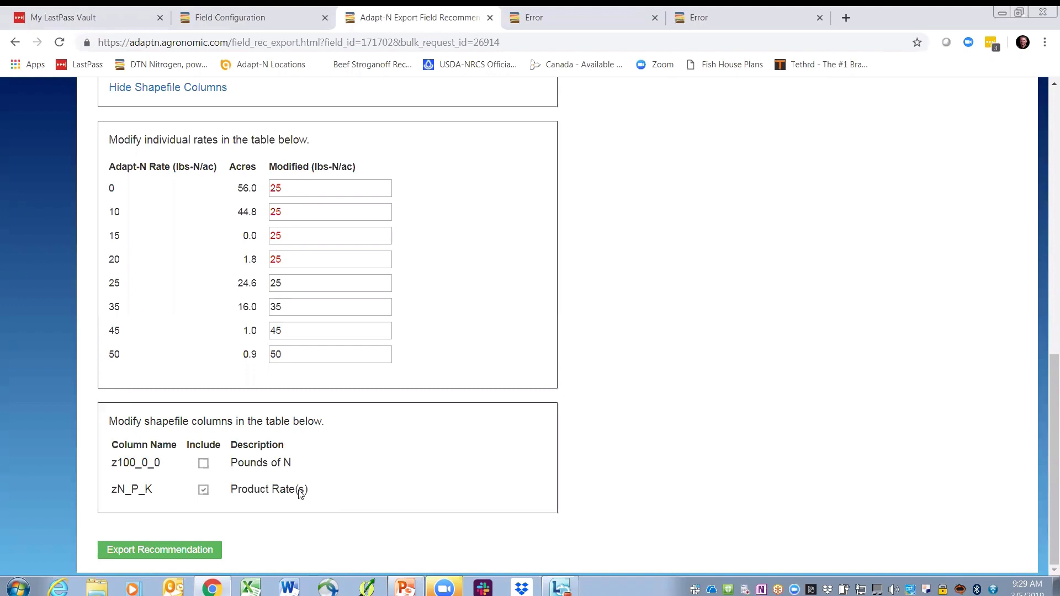
Go back to the Bluamdahls field recommendation and open its multi-year analysis setup.
scroll(331, 479, "up", 4)
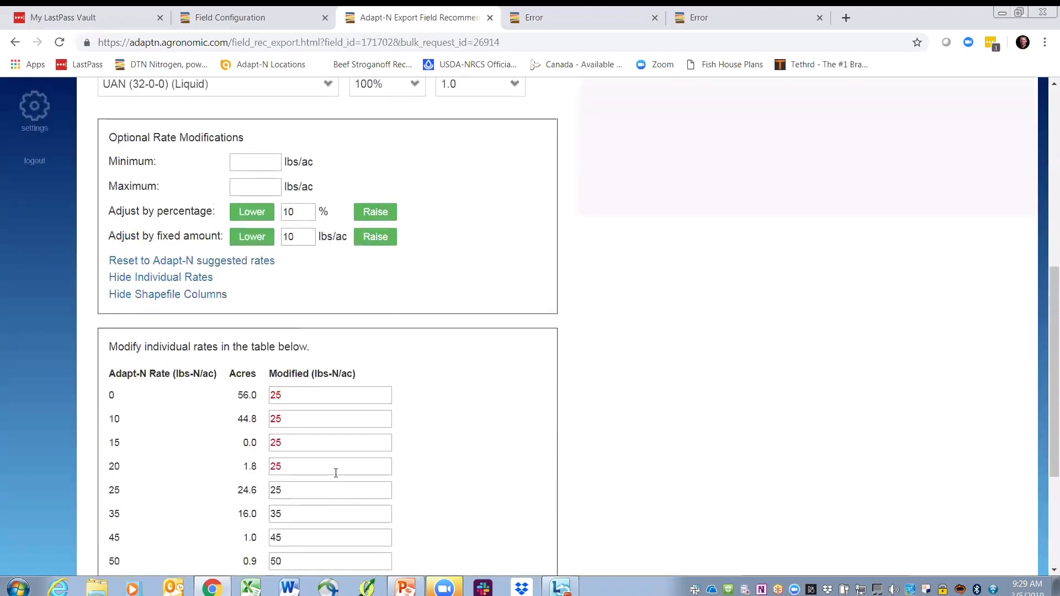
scroll(336, 473, "up", 4)
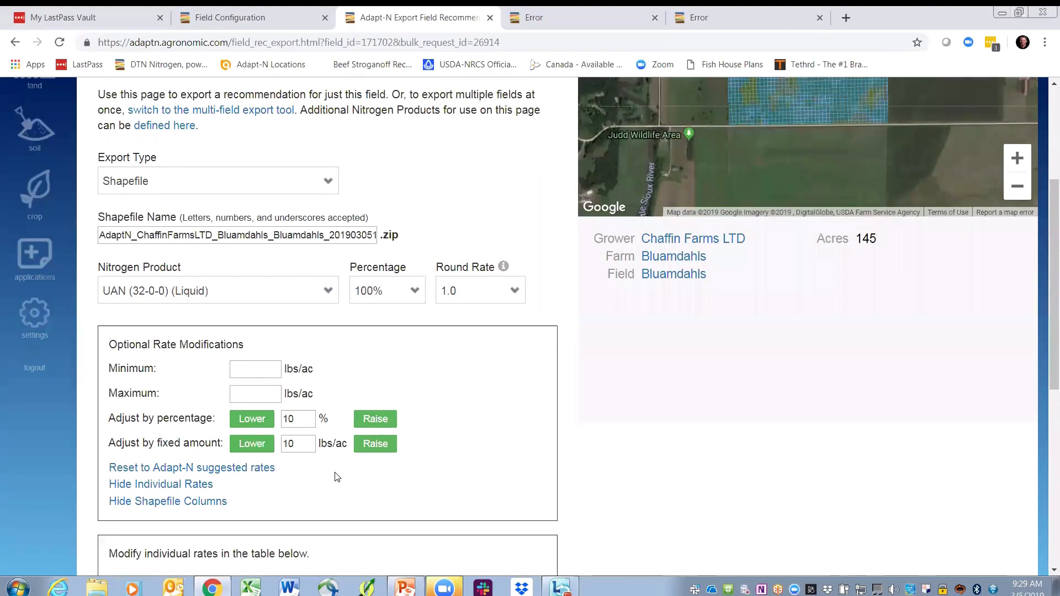
scroll(383, 402, "up", 2)
scroll(385, 407, "up", 2)
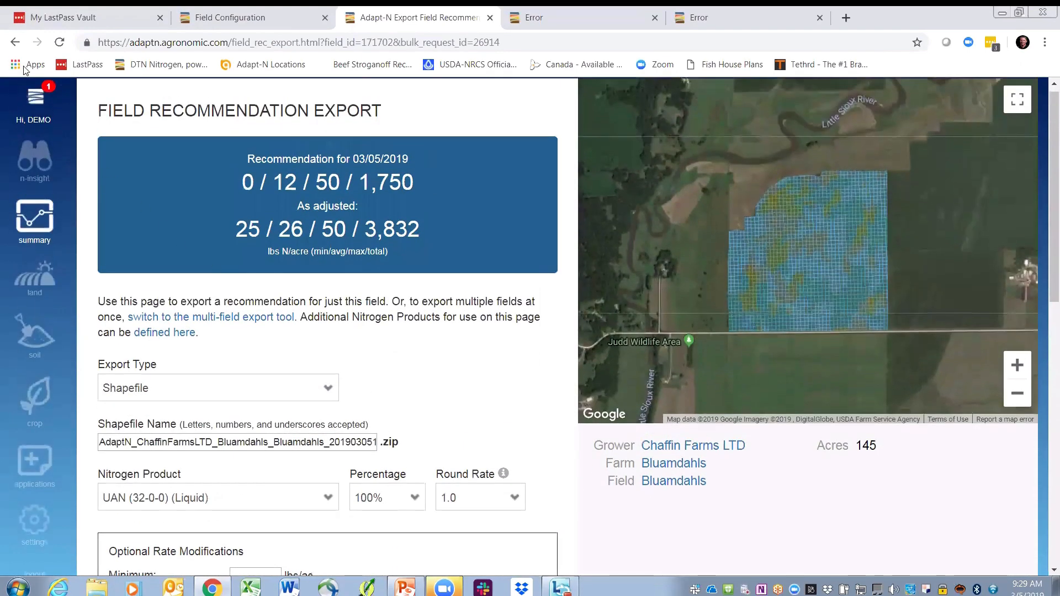
left_click(15, 43)
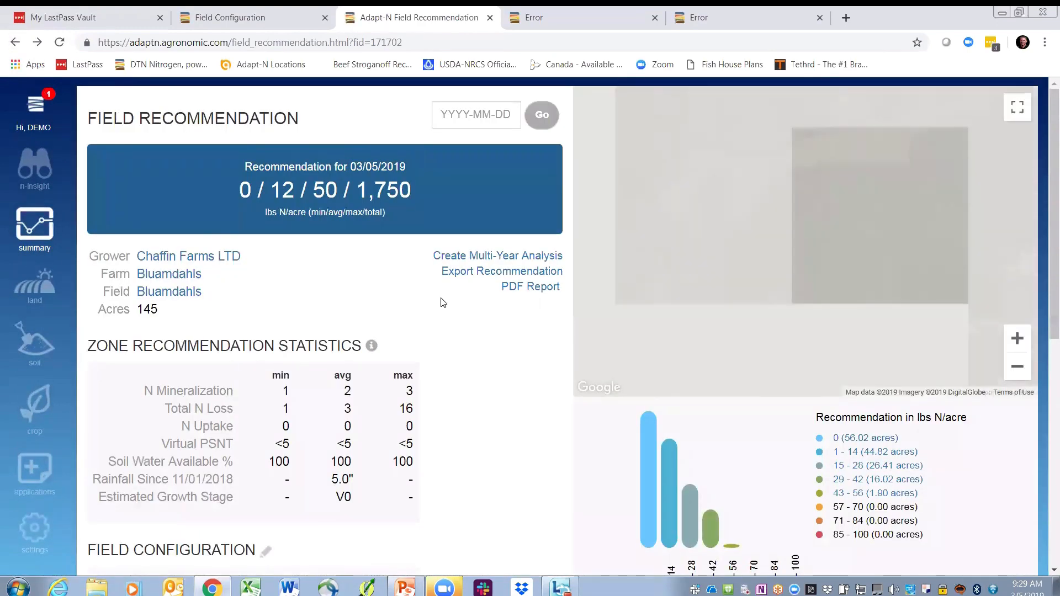
left_click(484, 257)
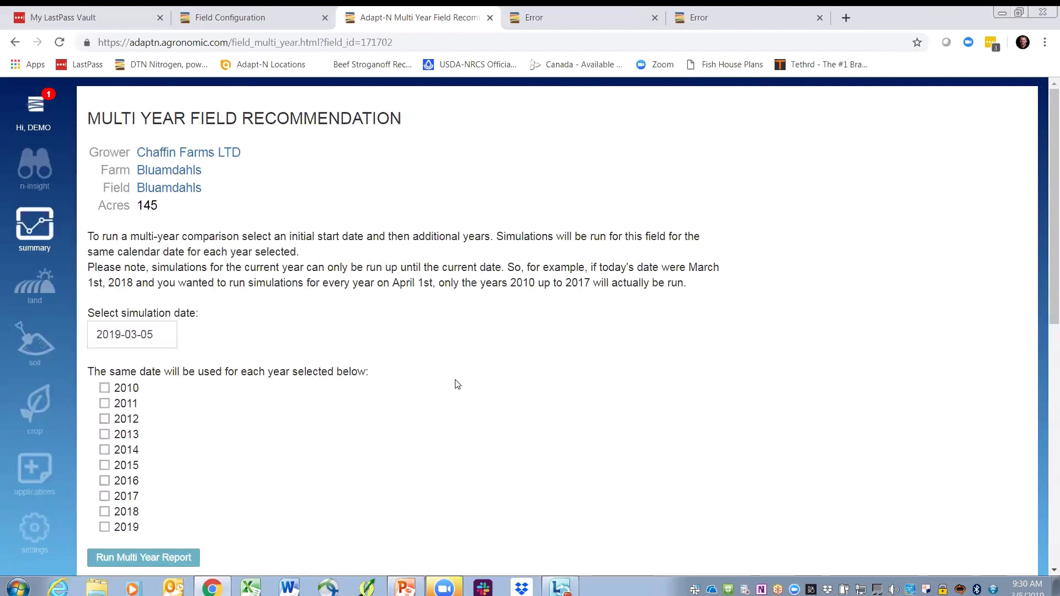
Set the simulation date of the multi-year analysis to 2018-06-10.
scroll(457, 385, "down", 1)
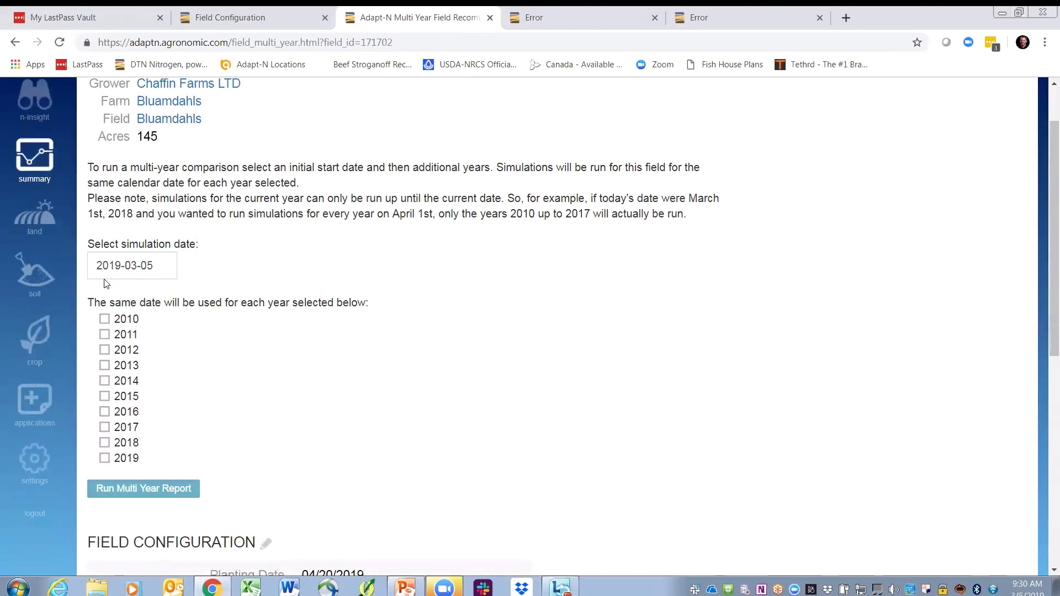
left_click_drag(87, 244, 204, 249)
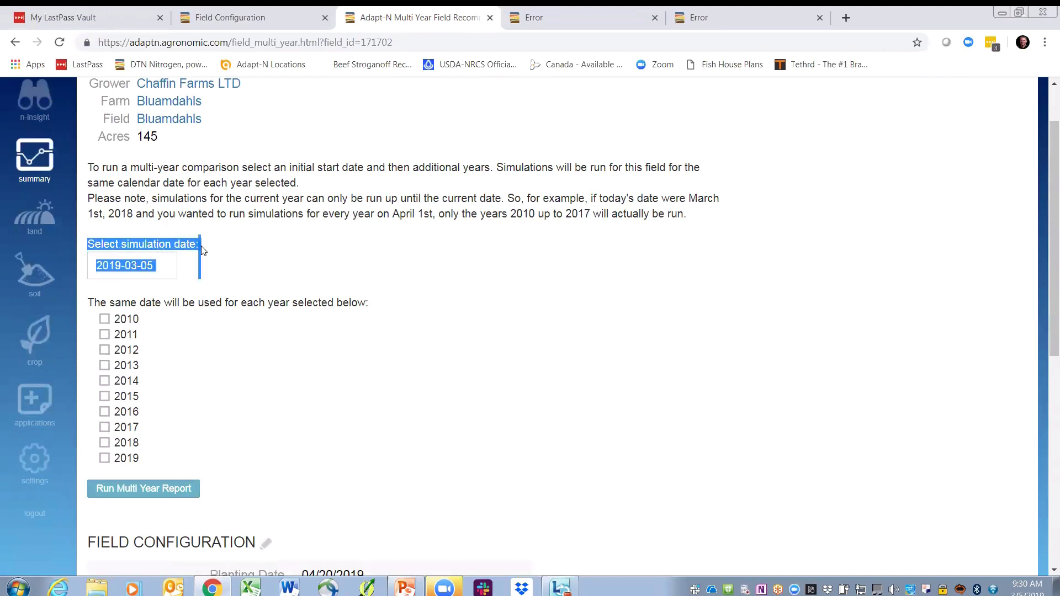
left_click(149, 271)
left_click(102, 296)
left_click(102, 297)
left_click(102, 297)
left_click(102, 298)
left_click(102, 297)
left_click(103, 297)
left_click(102, 297)
left_click(102, 297)
left_click(103, 297)
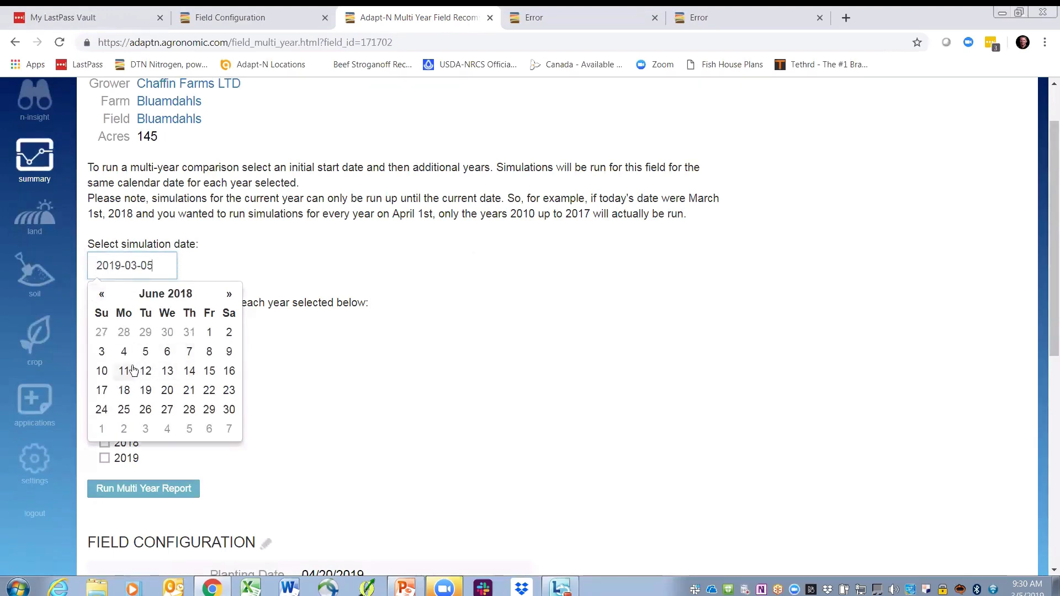
left_click(101, 370)
left_click(343, 409)
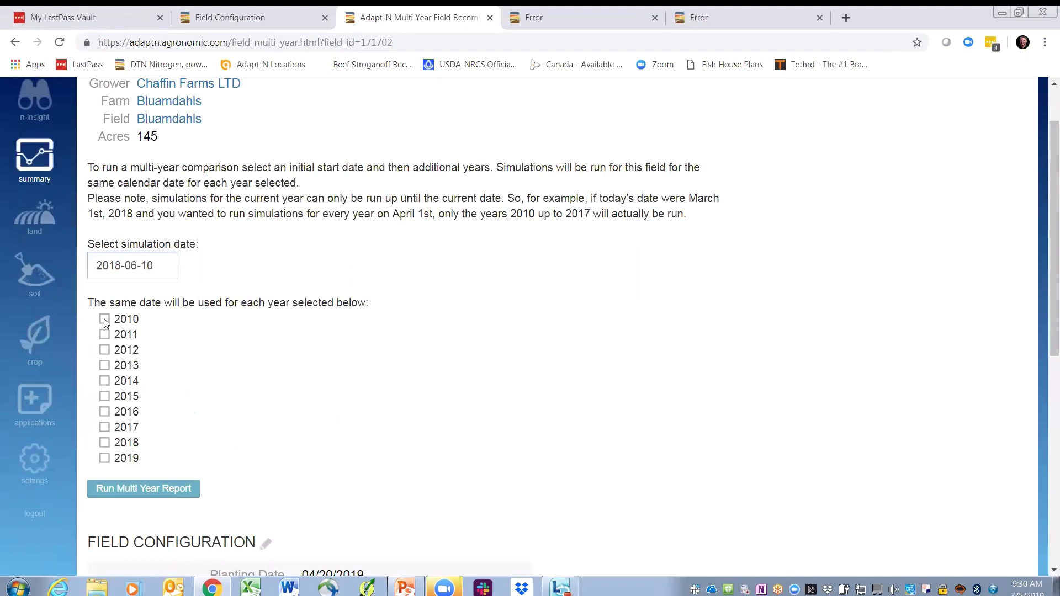
Select 2010, 2012, 2013, 2015 and 2016 as simulation years and review the field configuration and past applications.
left_click(104, 350)
left_click(105, 365)
left_click(104, 397)
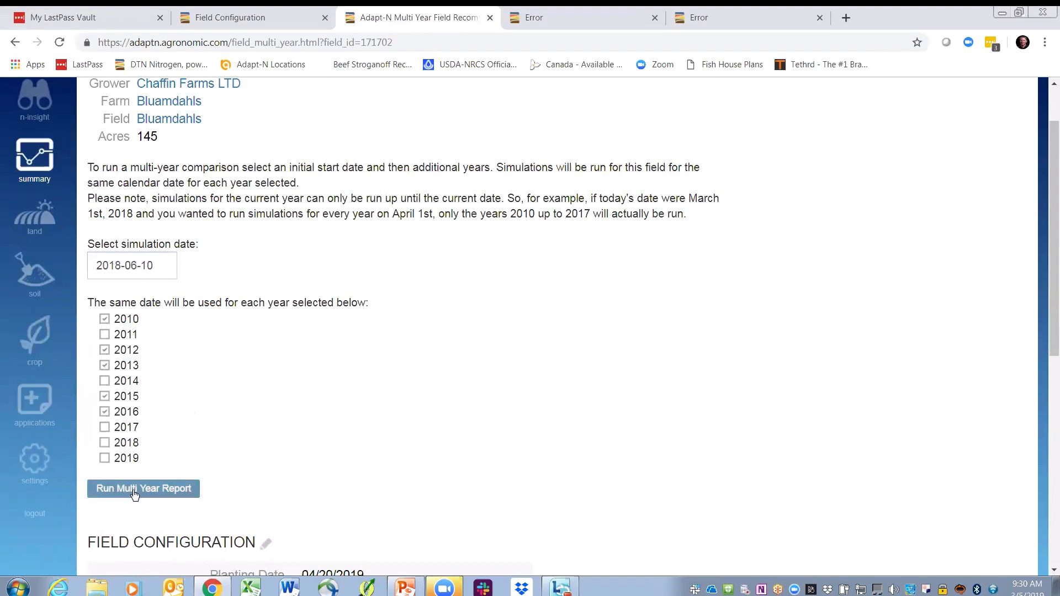
scroll(355, 472, "down", 2)
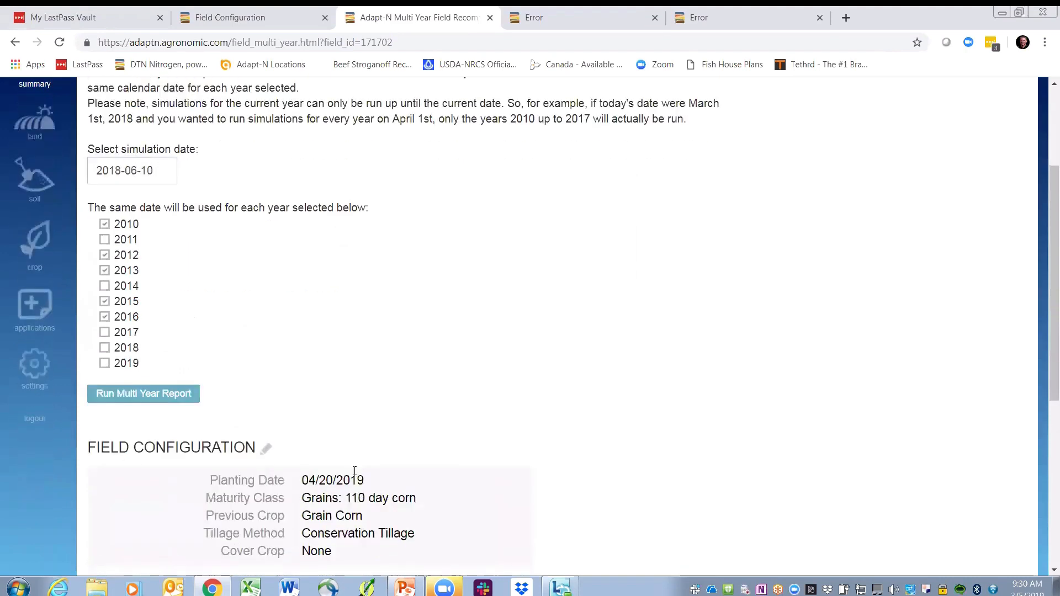
scroll(354, 472, "down", 6)
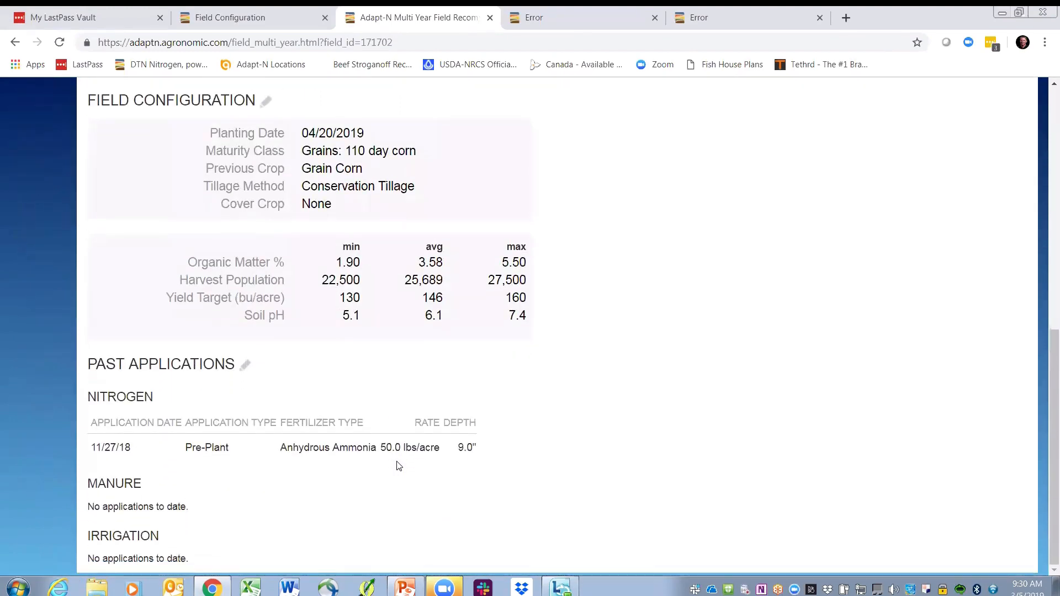
scroll(398, 466, "up", 10)
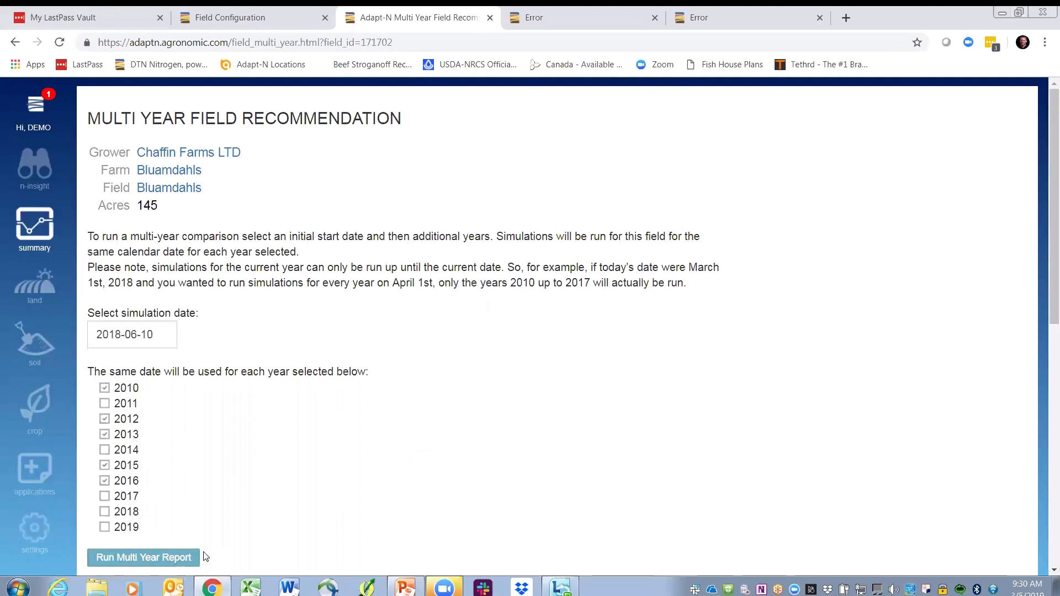
Open the completed multi-year recommendation for the East of Feedlot field from the notifications list.
left_click(35, 108)
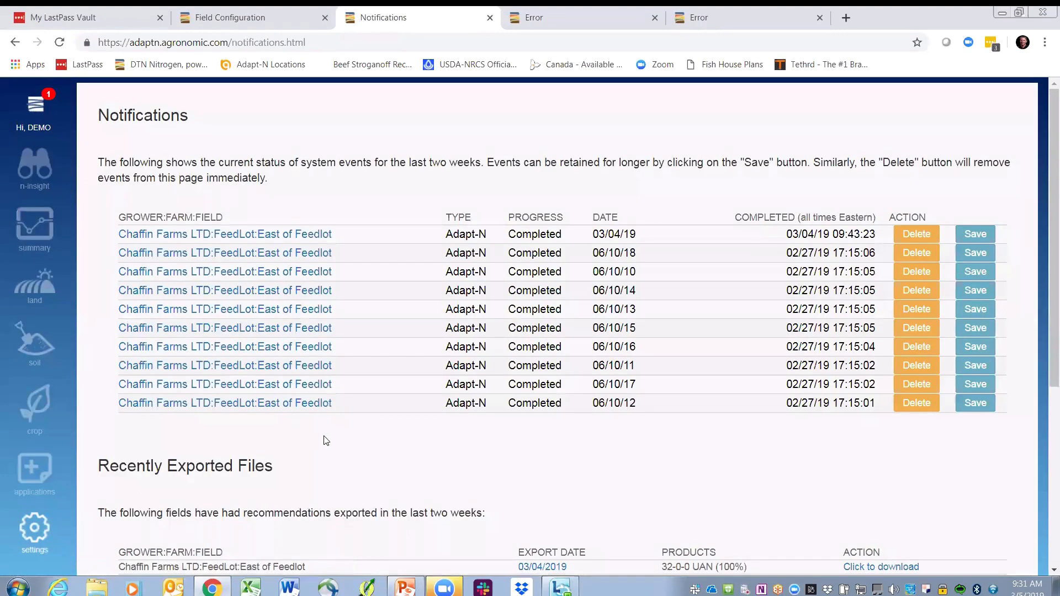
scroll(324, 439, "down", 5)
scroll(325, 437, "down", 1)
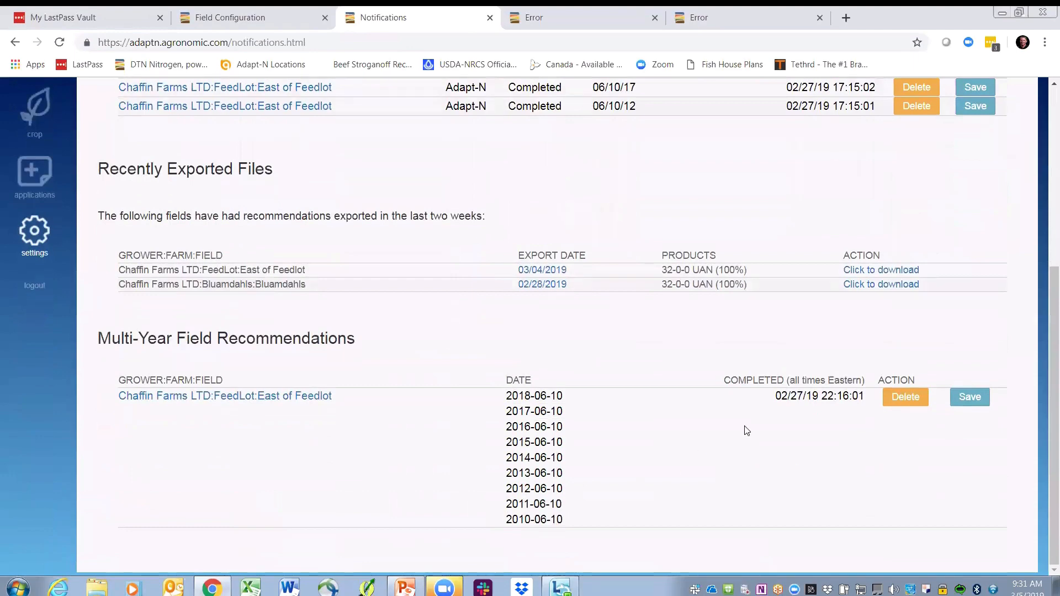
left_click(287, 398)
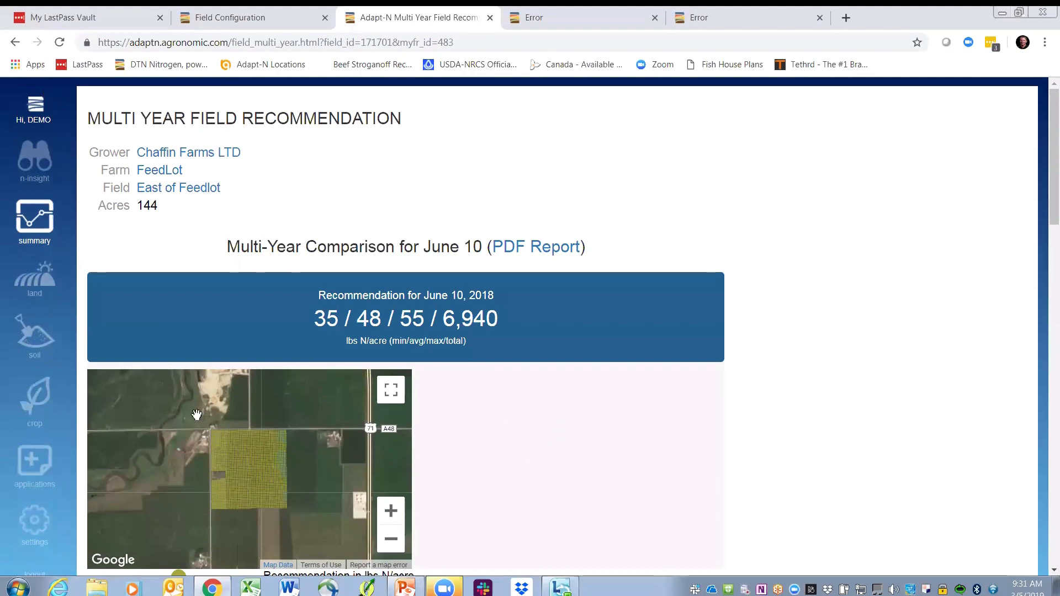
Review the June 10 multi-year comparison's recommendation map and histogram, down to the season-by-season table.
scroll(524, 489, "down", 5)
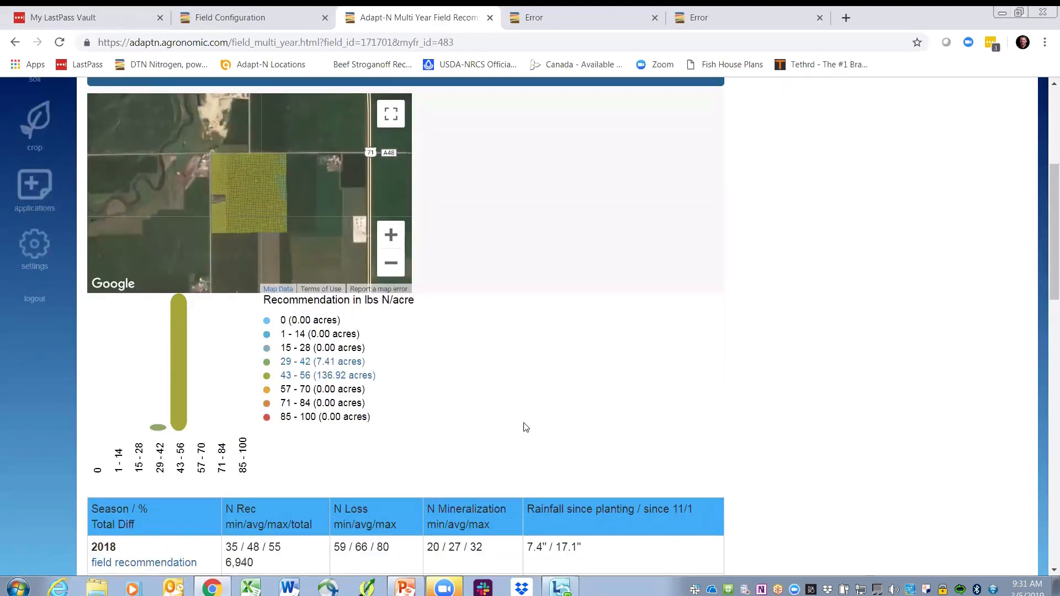
scroll(525, 428, "up", 3)
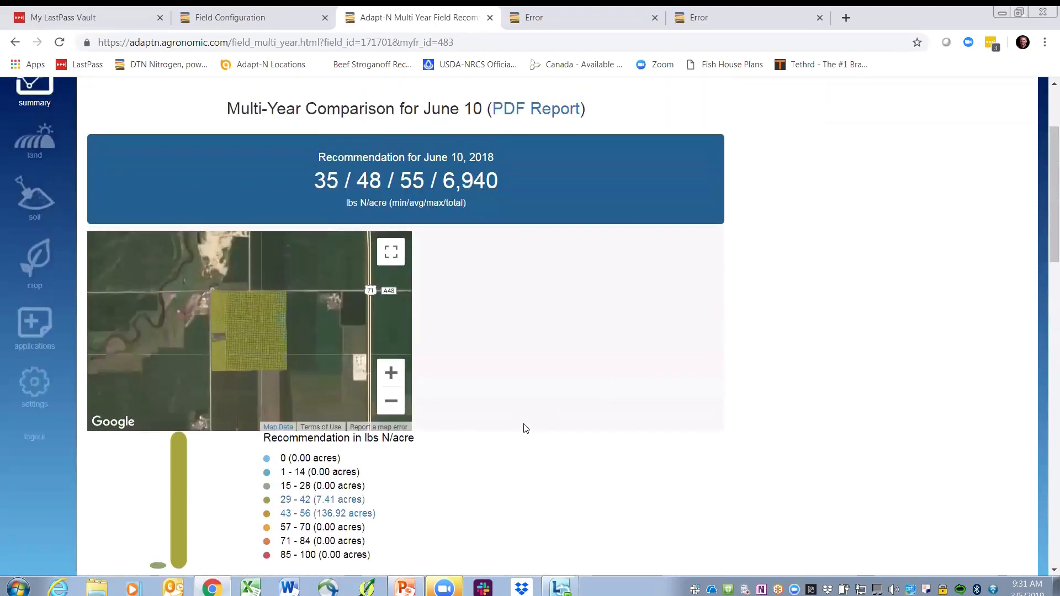
scroll(537, 435, "down", 7)
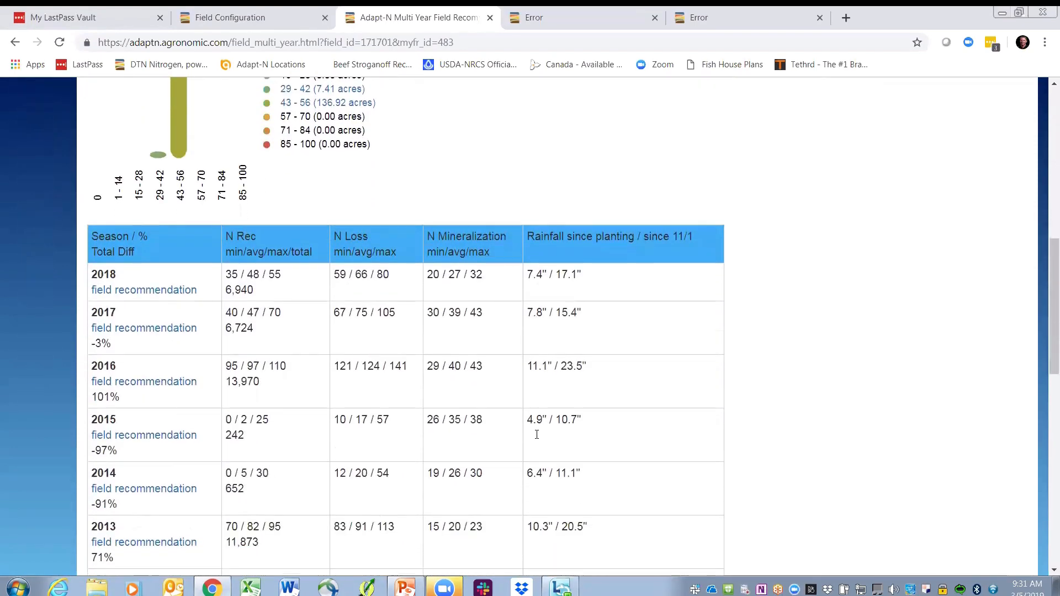
scroll(537, 435, "down", 3)
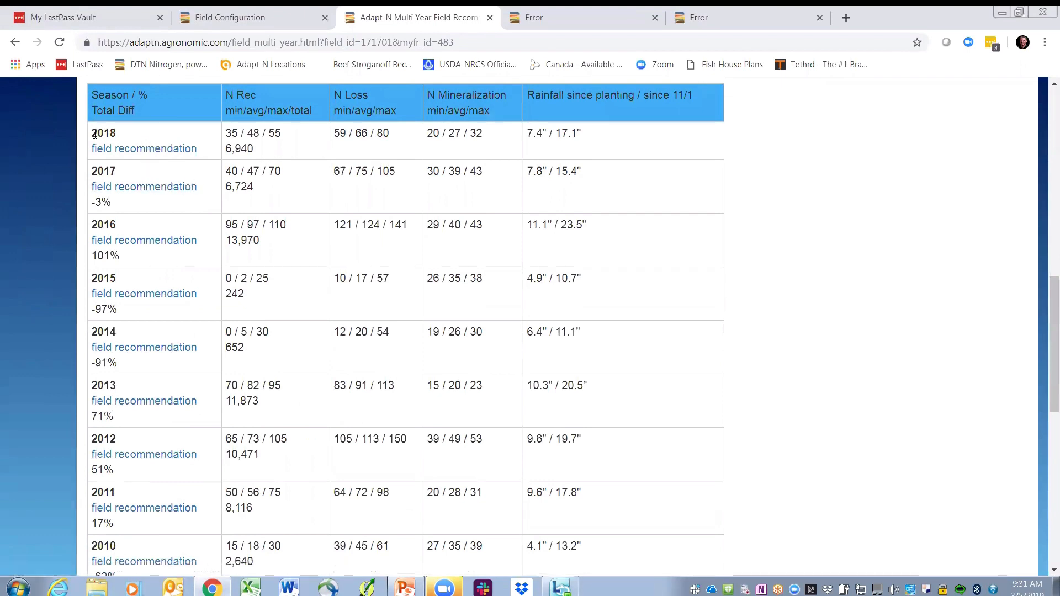
Examine the 2018 baseline season and the N Rec, N Loss, N Mineralization and Rainfall columns of the comparison table.
left_click_drag(92, 129, 122, 136)
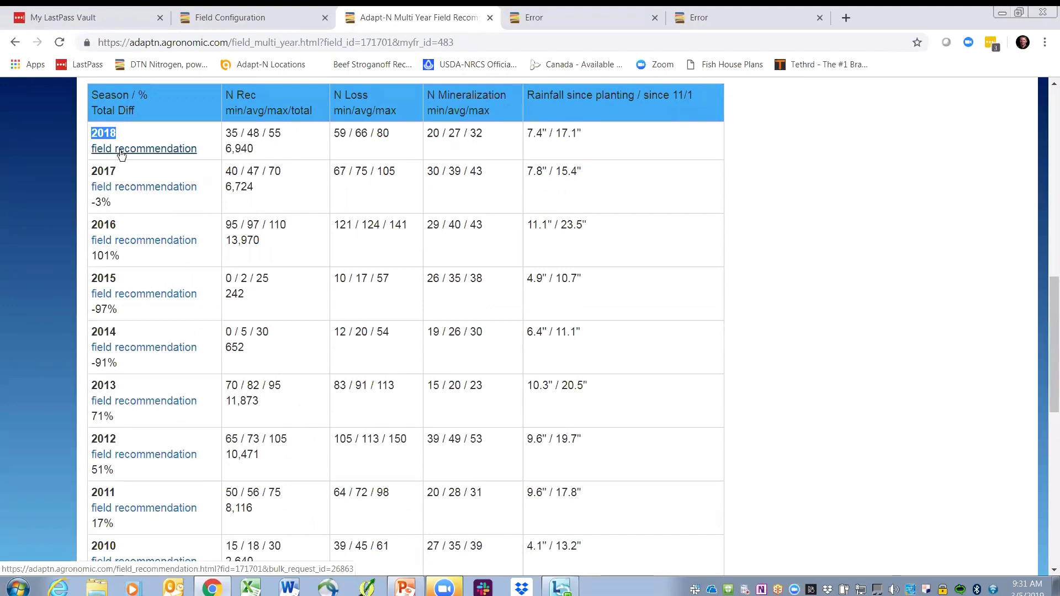
left_click_drag(225, 95, 319, 118)
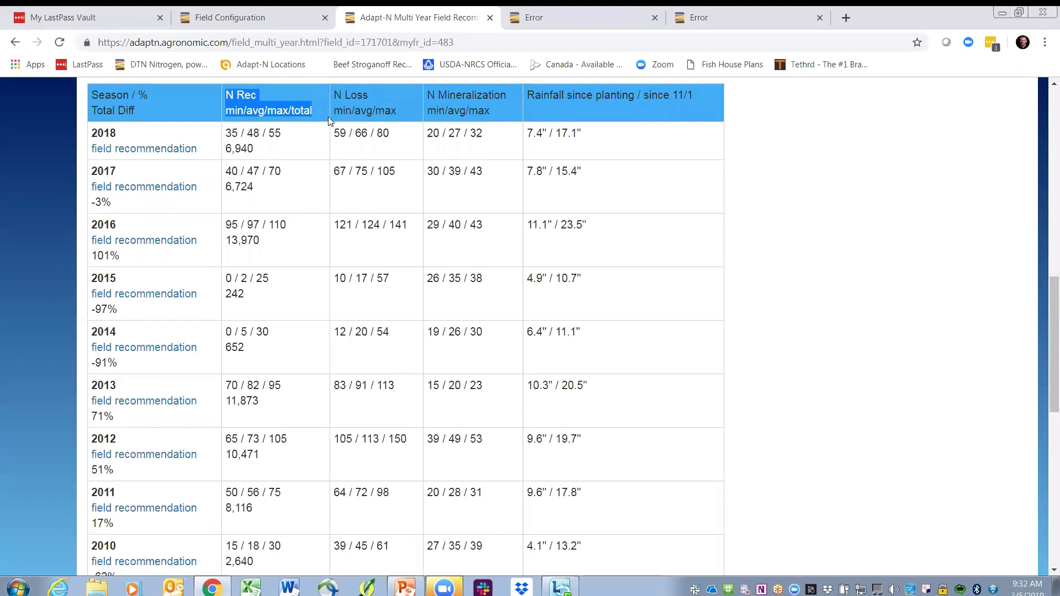
left_click_drag(332, 95, 357, 90)
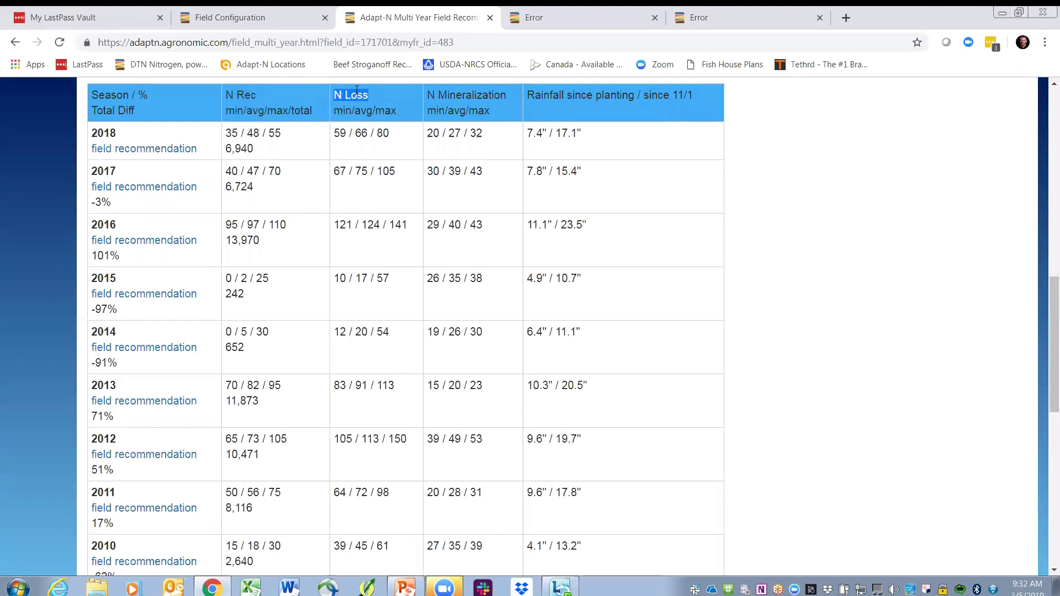
left_click_drag(427, 95, 504, 95)
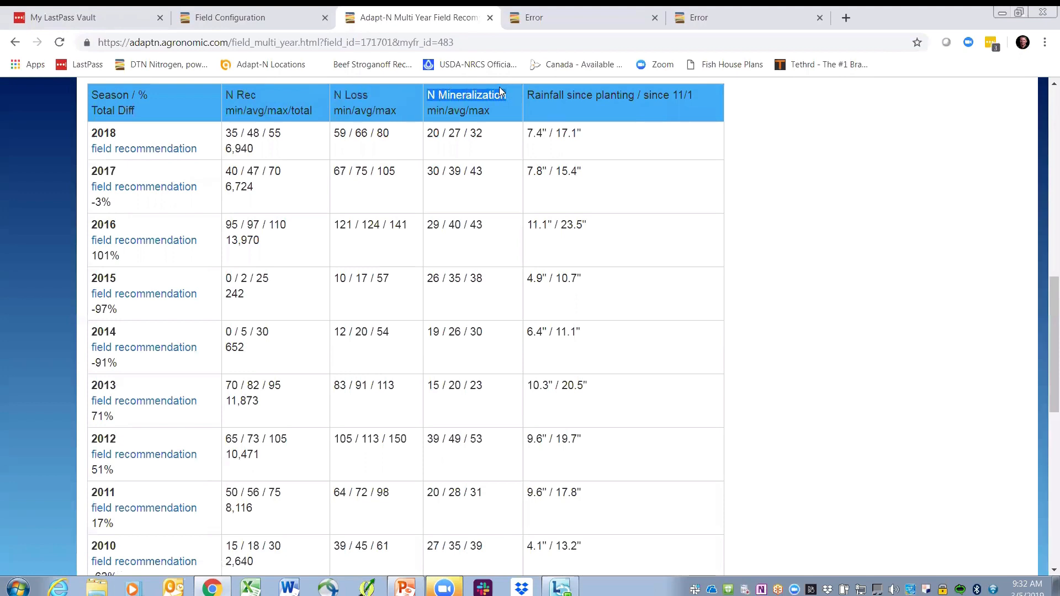
left_click_drag(529, 94, 690, 99)
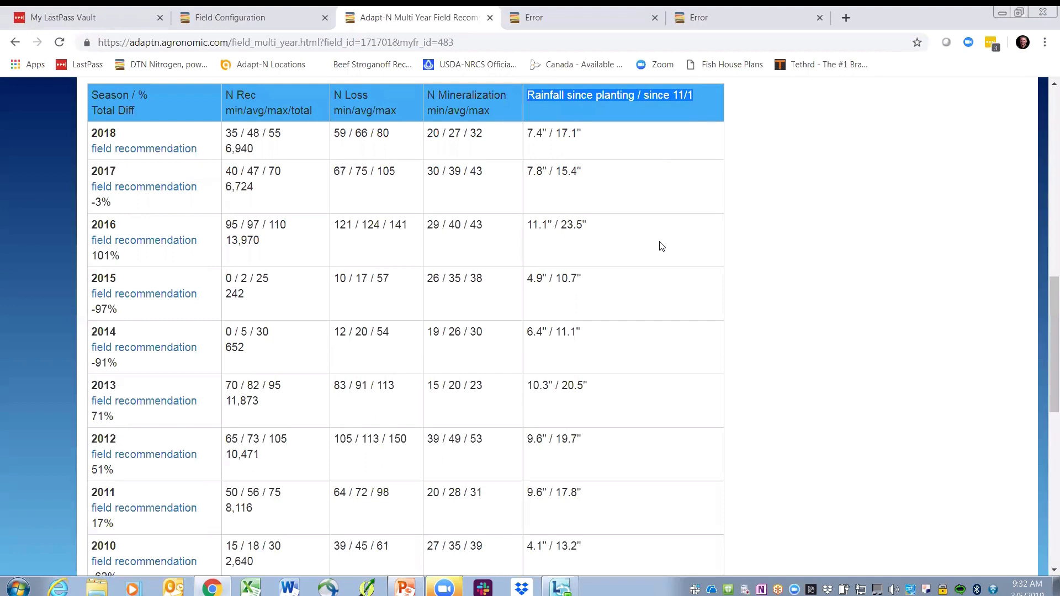
Compare the total difference percentages for 2017 and 2016 and the rainfall since 11/1 for 2016 and 2015.
left_click_drag(111, 202, 93, 202)
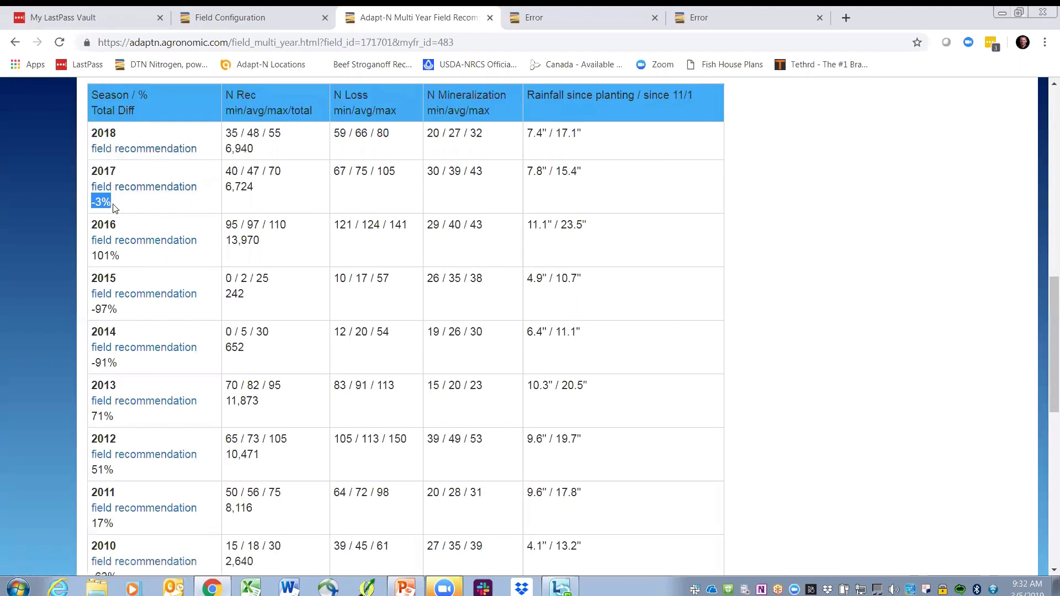
left_click_drag(122, 262, 91, 260)
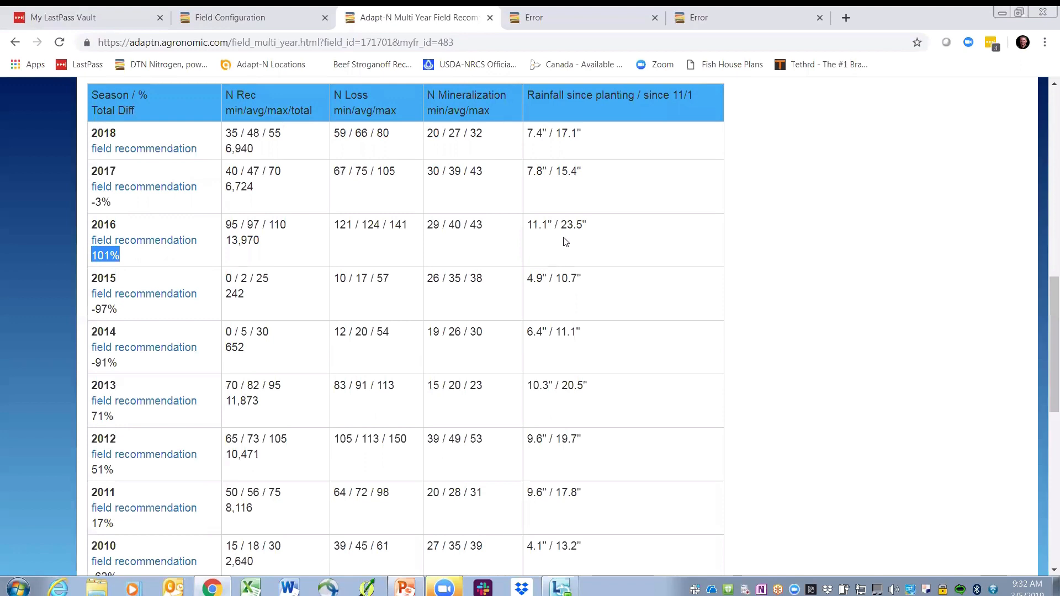
left_click_drag(561, 224, 585, 224)
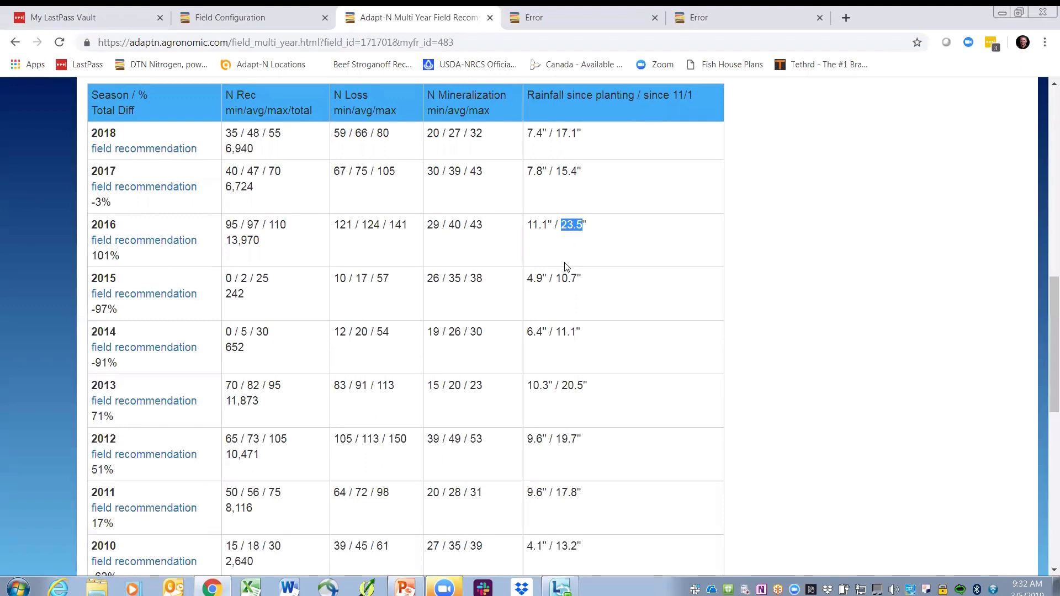
left_click_drag(556, 279, 577, 279)
scroll(379, 462, "up", 1)
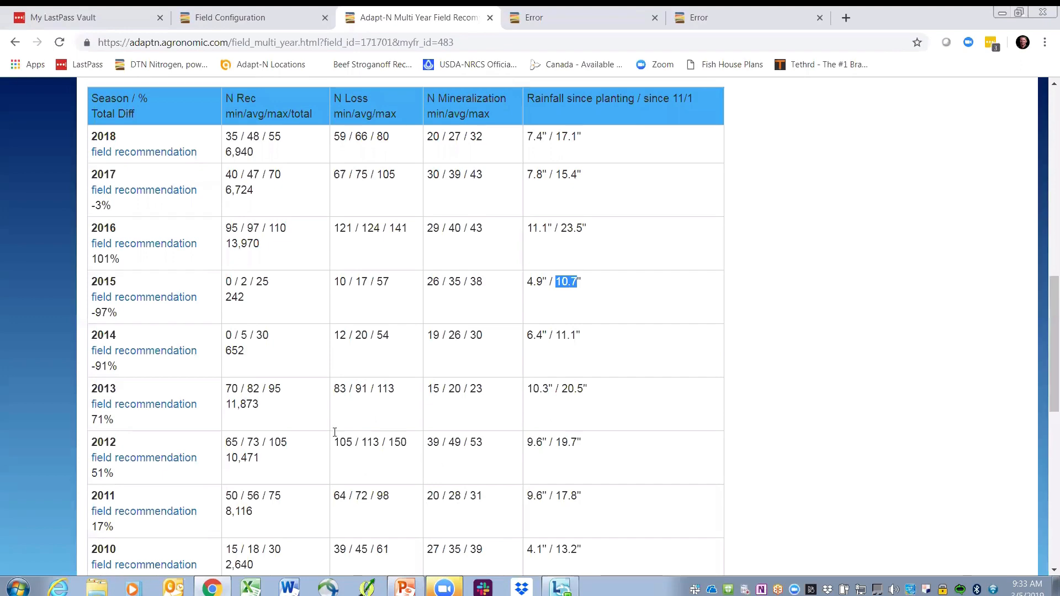
Look over the whole East of Feedlot multi-year report, from the summary and map through the 2010 season row.
scroll(334, 436, "up", 6)
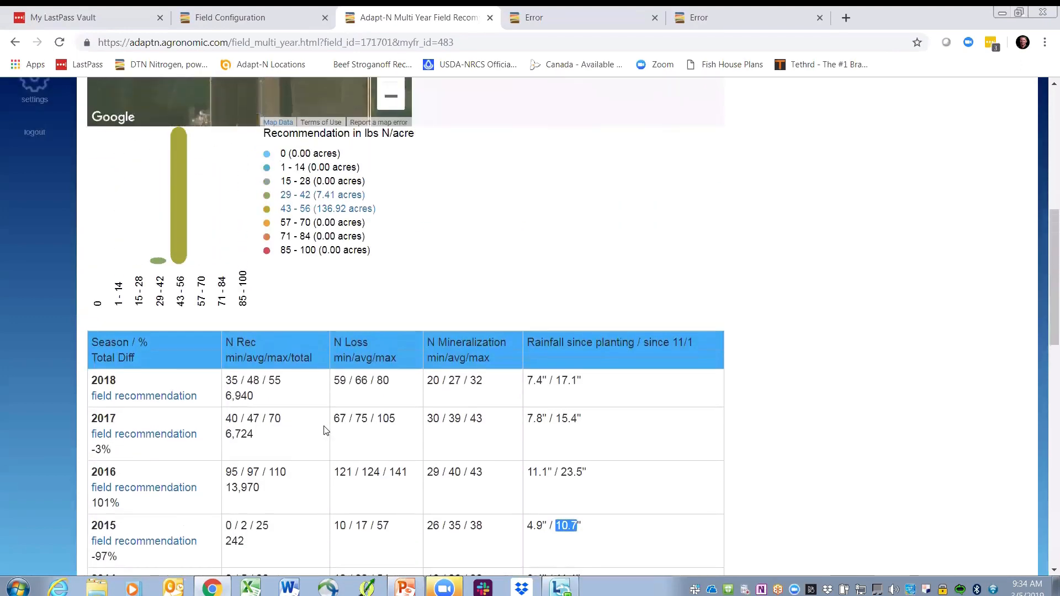
scroll(323, 429, "up", 2)
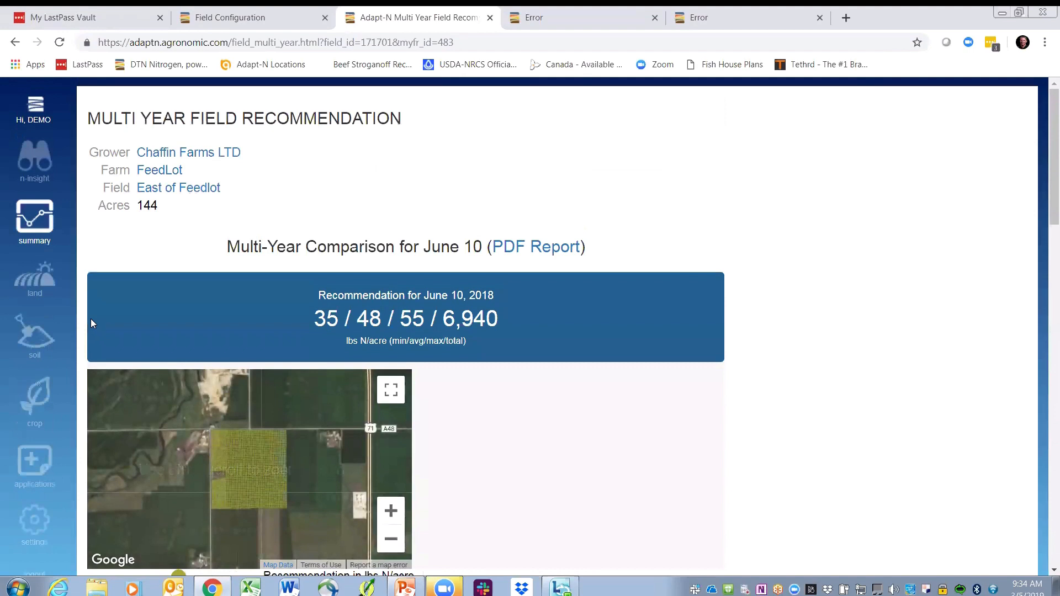
scroll(91, 323, "down", 6)
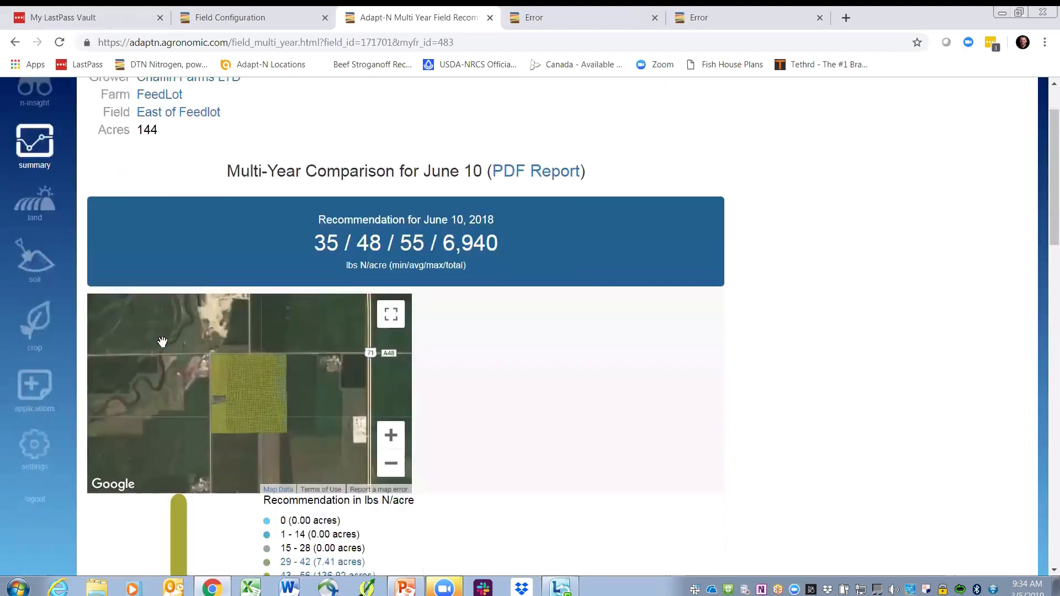
scroll(164, 347, "down", 7)
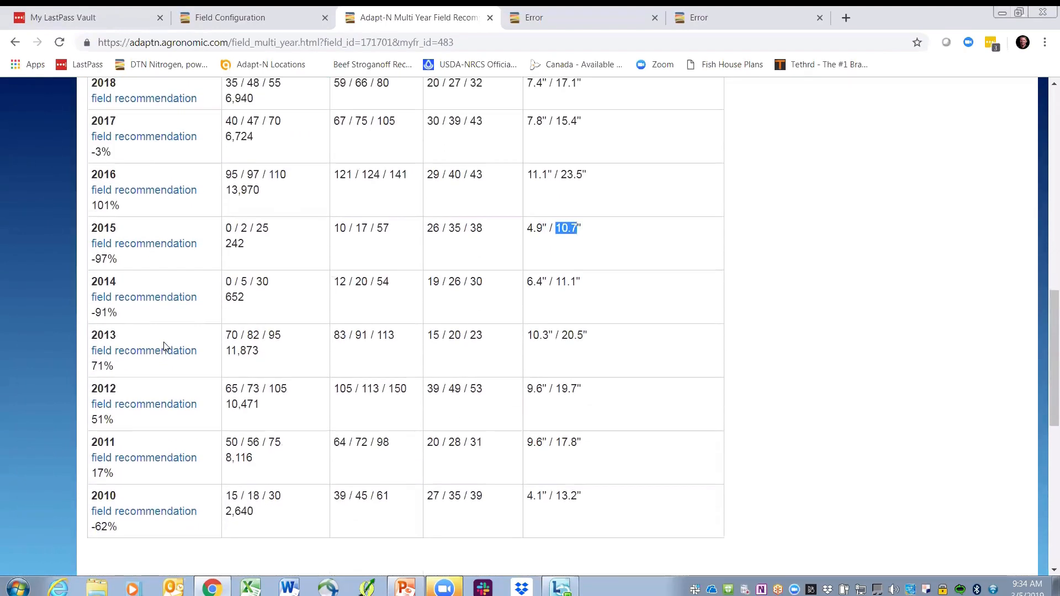
scroll(164, 347, "up", 7)
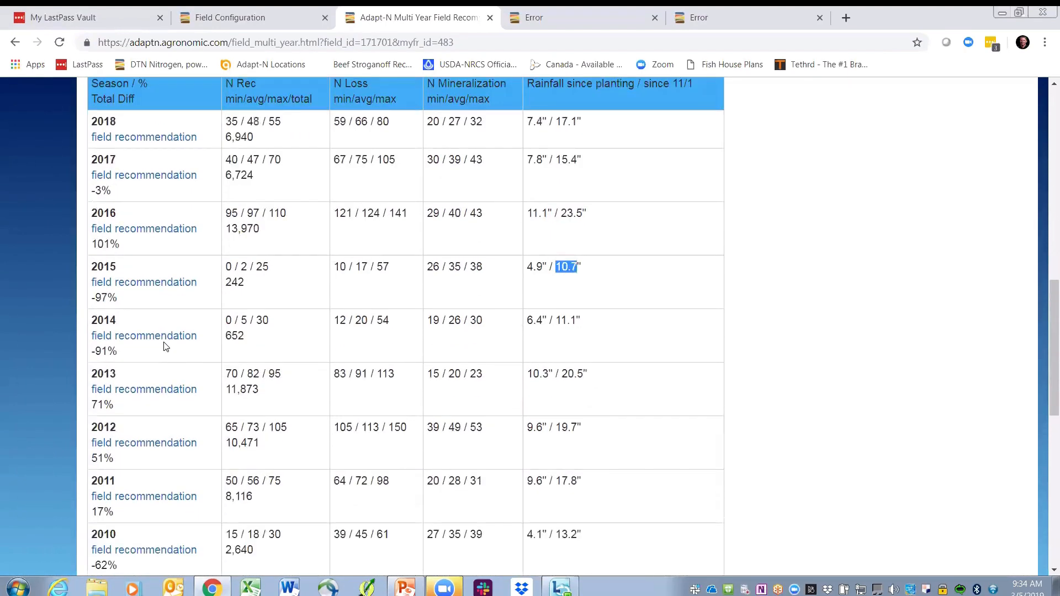
scroll(164, 347, "up", 2)
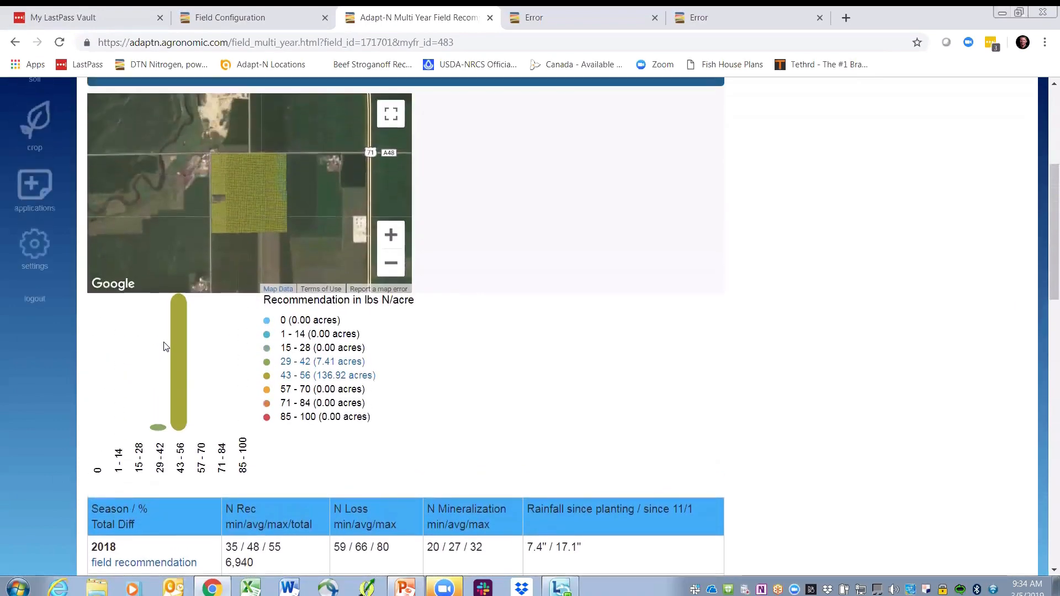
scroll(165, 347, "up", 5)
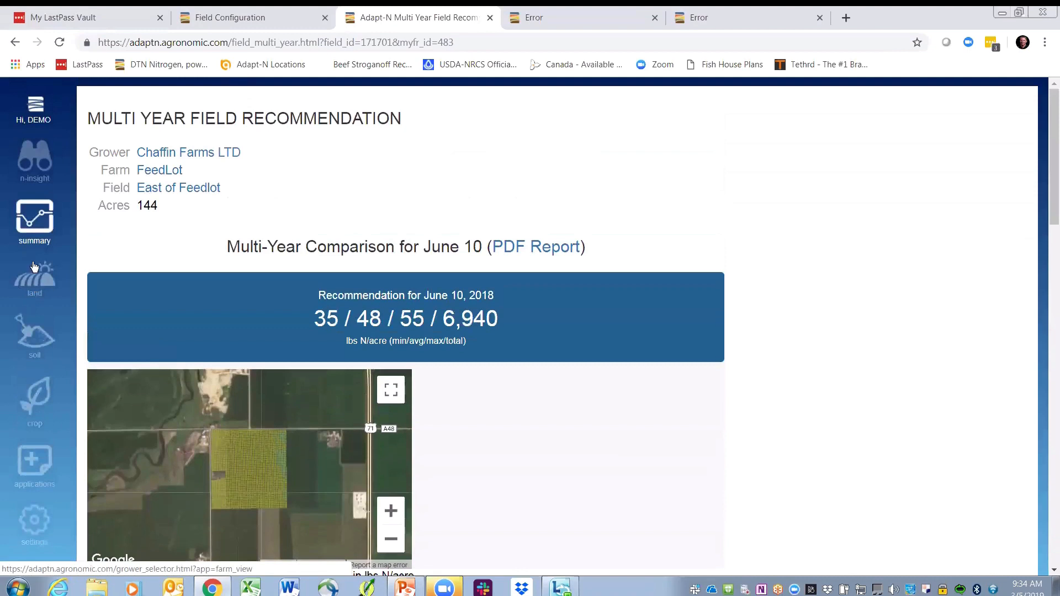
Reopen the notifications and review the completed events, recently exported files and multi-year field recommendations.
left_click(37, 105)
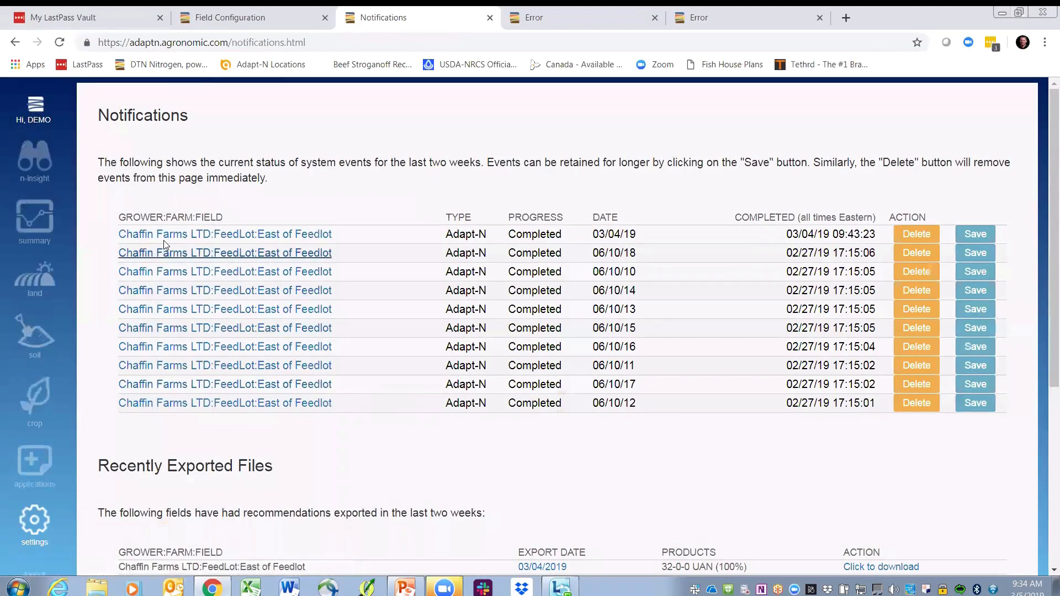
scroll(273, 413, "down", 4)
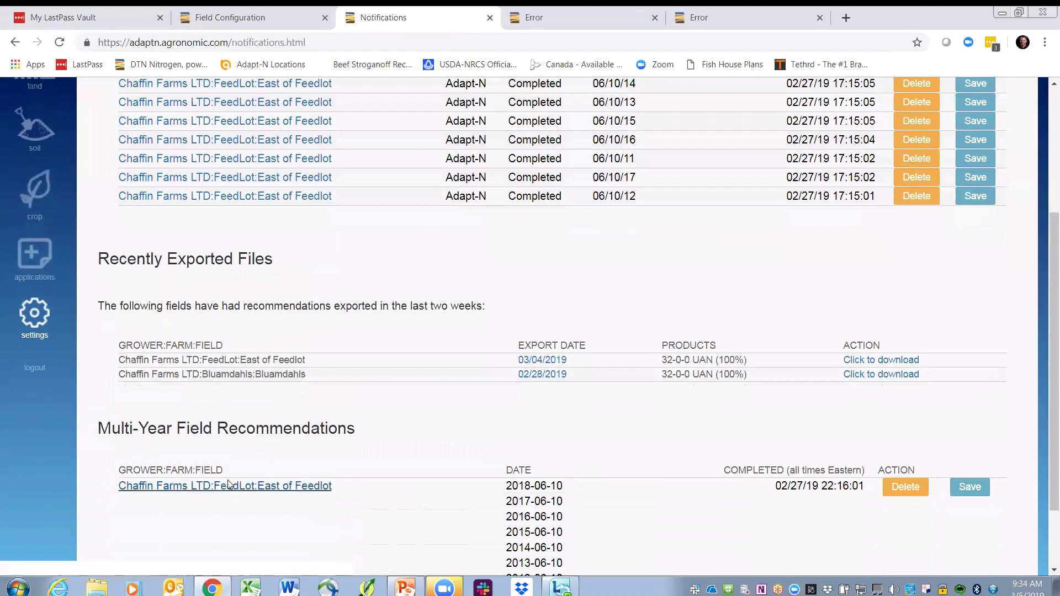
scroll(94, 429, "down", 2)
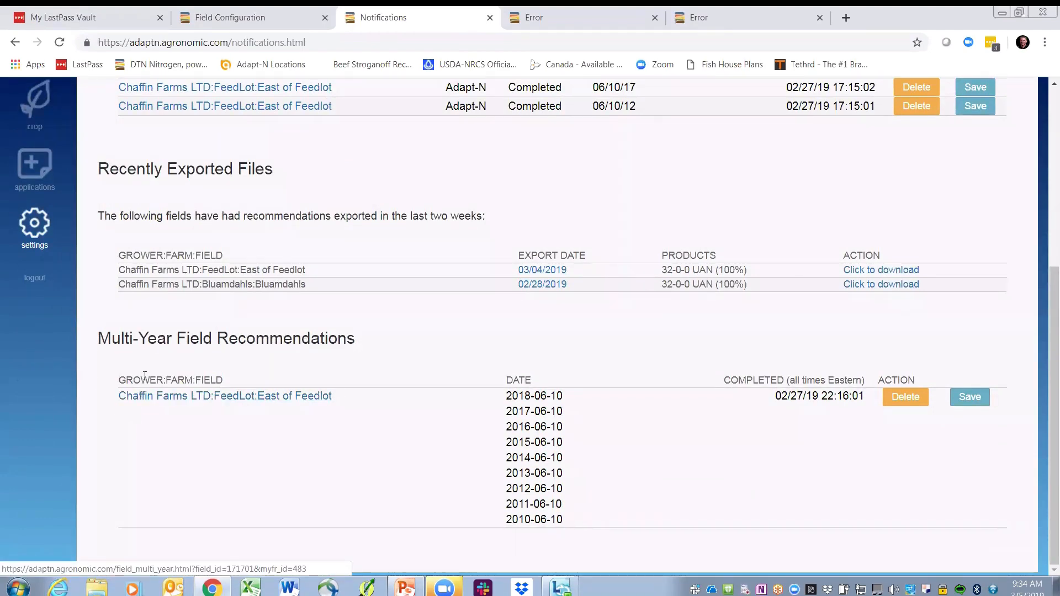
scroll(146, 378, "up", 4)
scroll(144, 373, "up", 2)
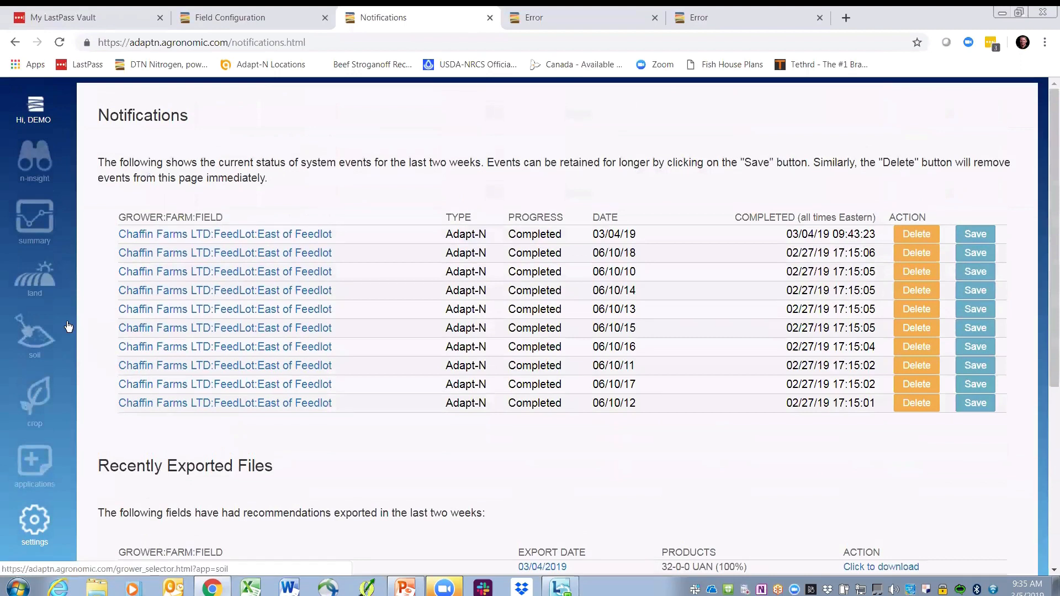
Return to the Bluamdahls field recommendation page.
left_click(16, 42)
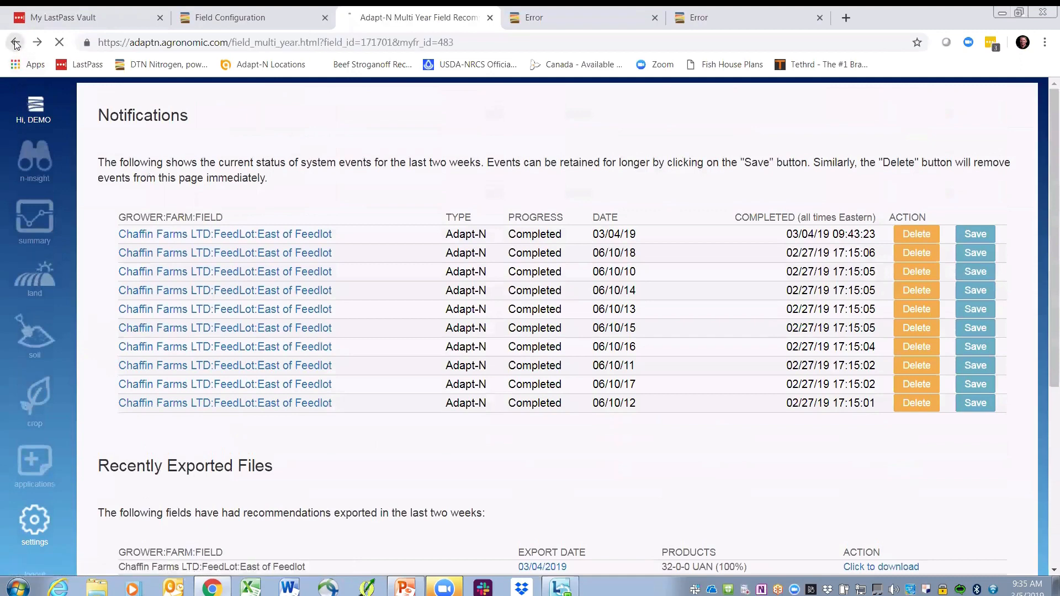
left_click(16, 42)
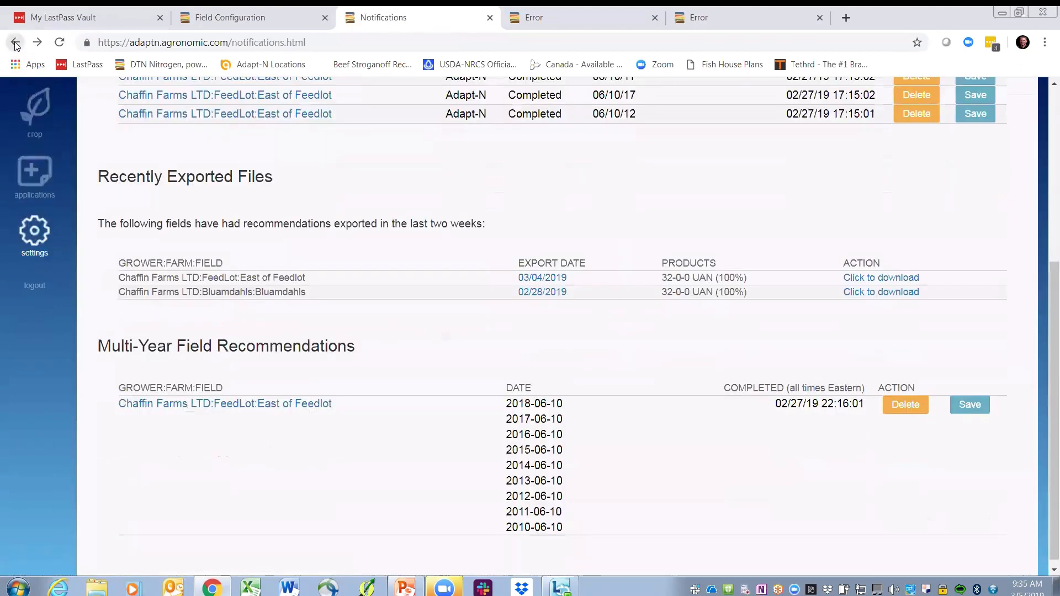
left_click(16, 43)
left_click(16, 43)
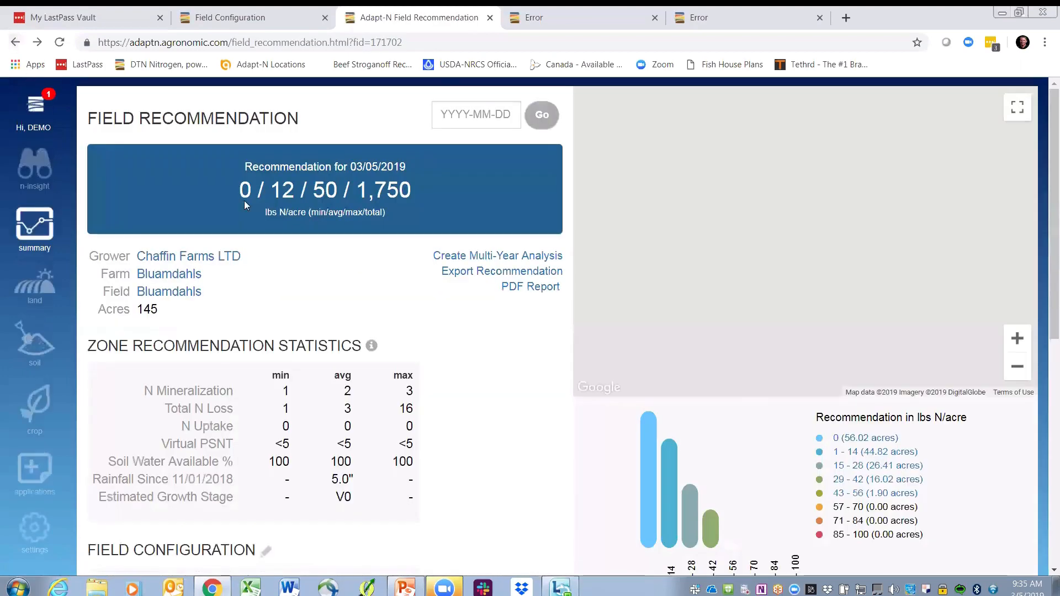